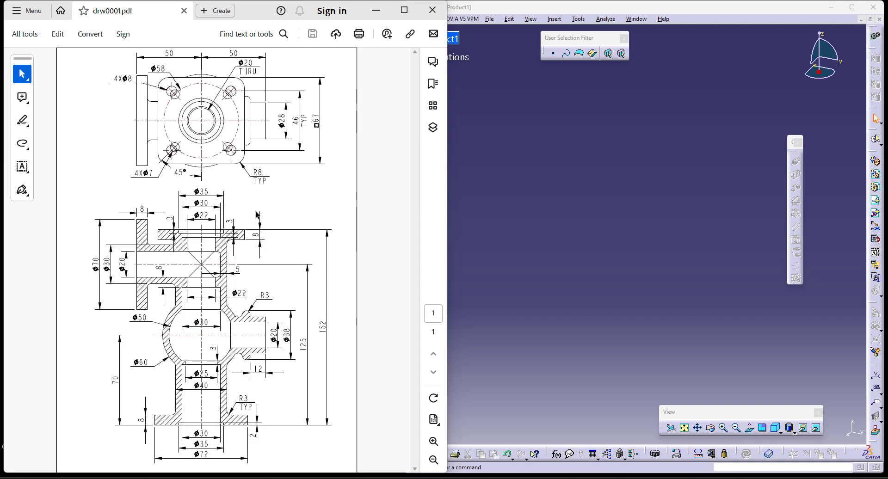
Step: Switch to CATIA V5 and create a new part in the Part Design workbench
left_click(565, 206)
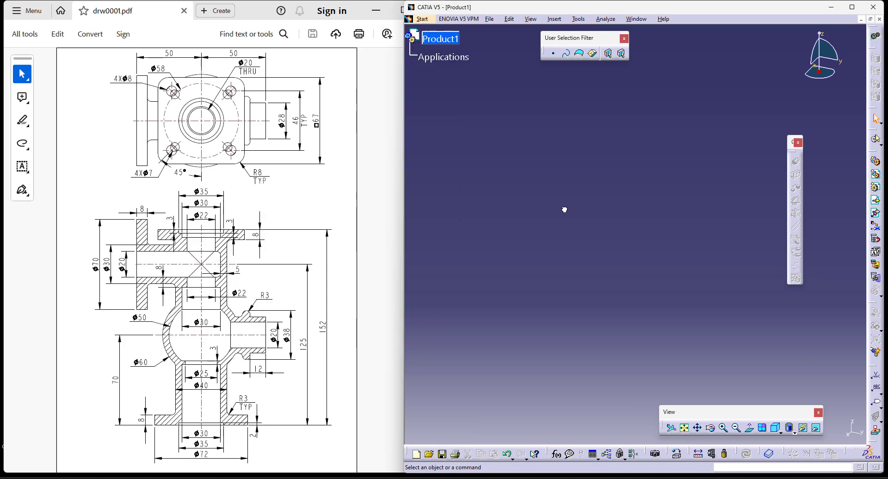
left_click(422, 18)
mouse_move(430, 41)
left_click(555, 41)
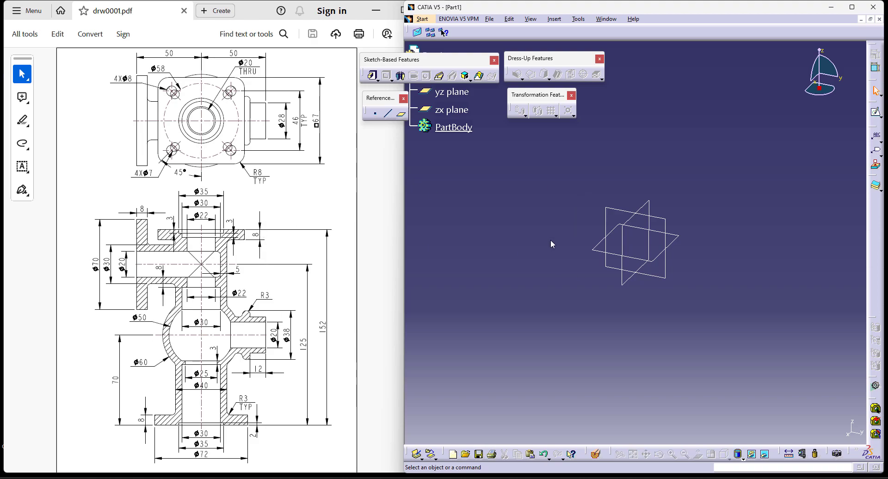
Step: Start a sketch on the yz plane and place two points on the vertical axis above the origin
left_click(875, 112)
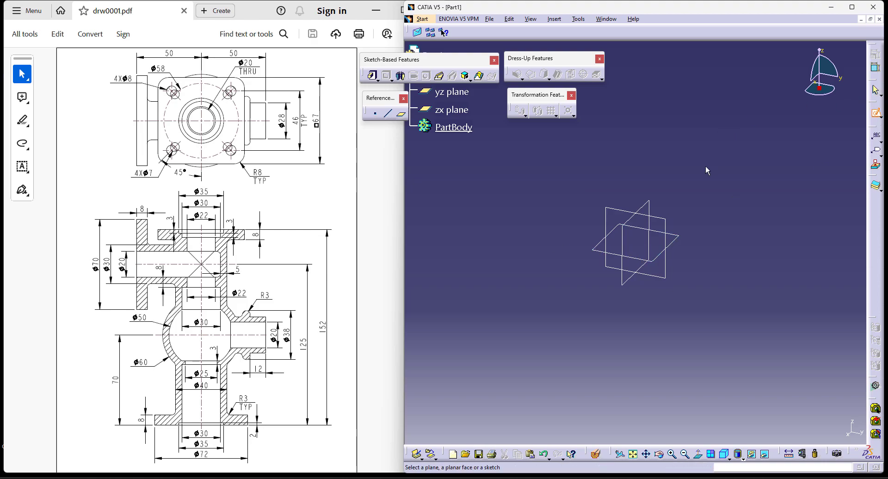
left_click(620, 213)
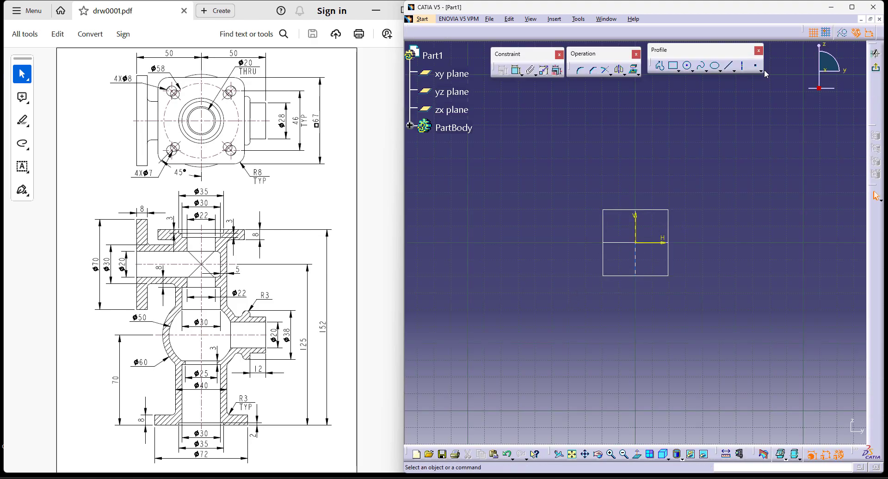
left_click(754, 66)
left_click(639, 102)
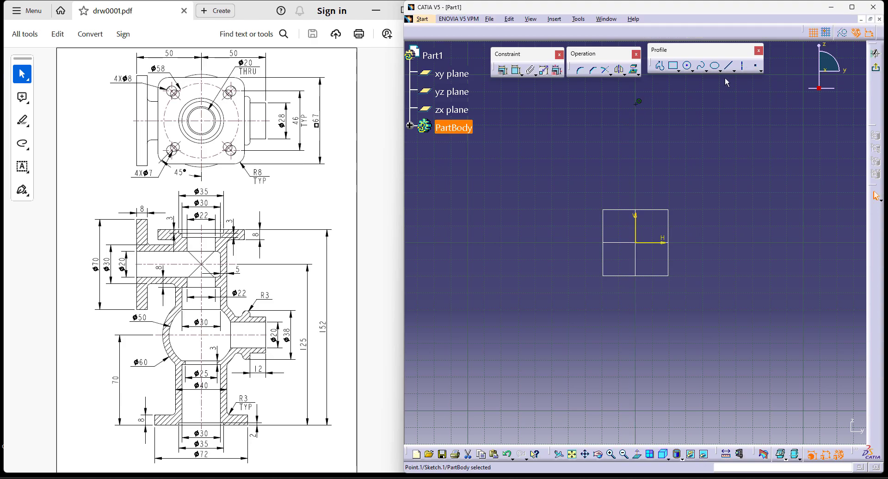
left_click(755, 66)
left_click(637, 124)
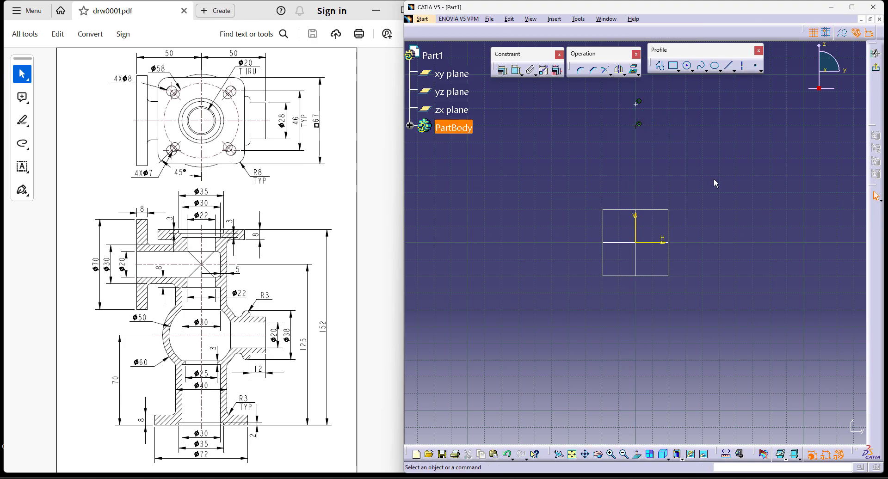
Step: Constrain the vertical distance between the two upper points to 8 mm
left_click(516, 70)
left_click(637, 104)
left_click(637, 126)
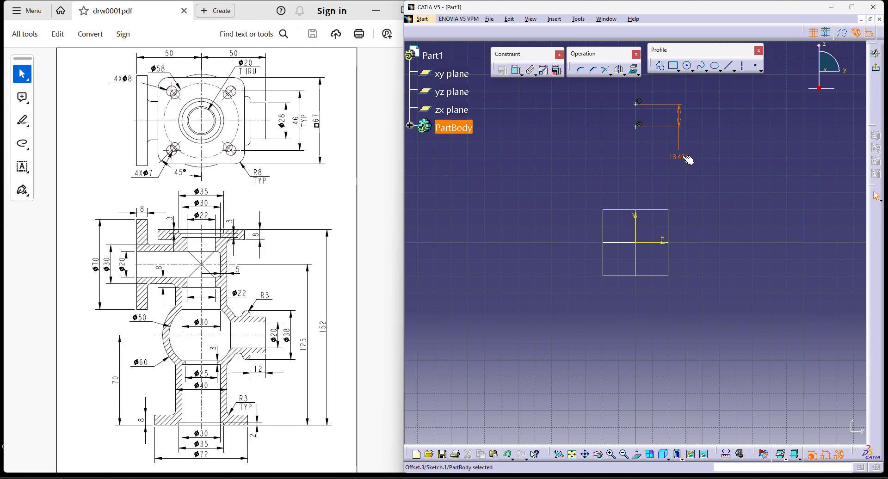
double_click(688, 159)
type("8")
key("Return")
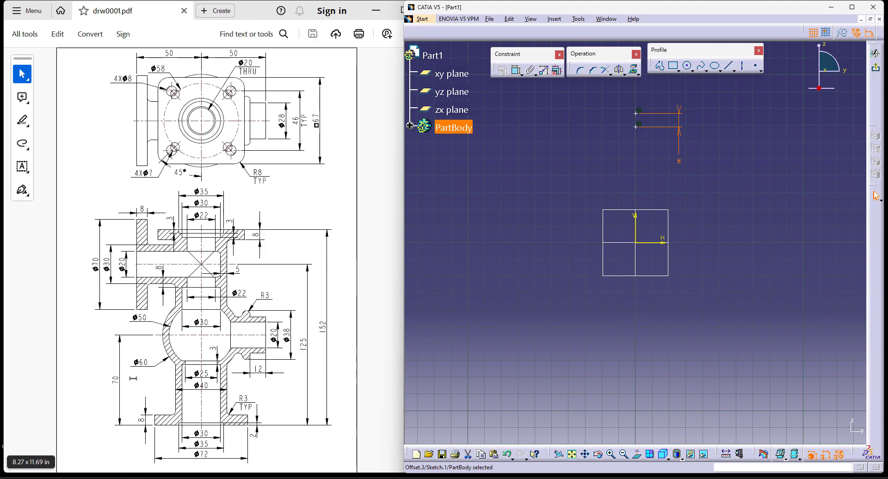
Step: Place a third point on the vertical axis and constrain it 70 mm below the horizontal axis
left_click(754, 66)
left_click(636, 354)
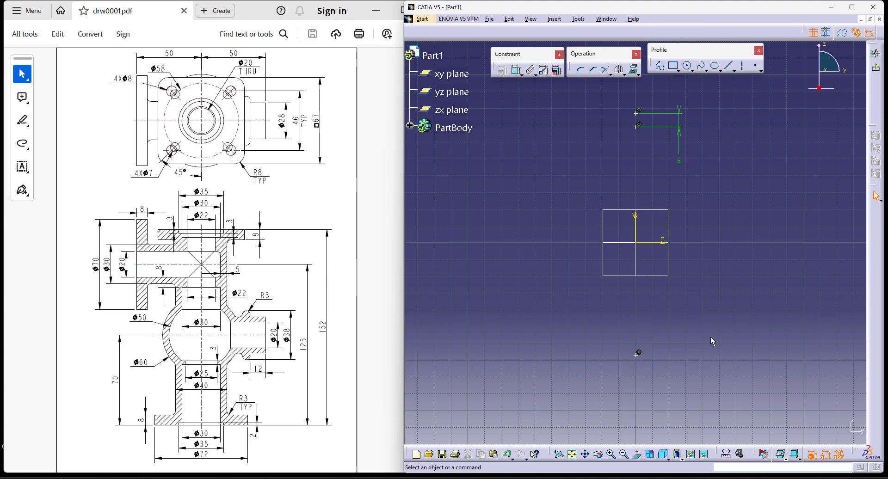
left_click(514, 72)
left_click(661, 243)
left_click(637, 353)
left_click(725, 322)
double_click(725, 321)
type("70")
key("Return")
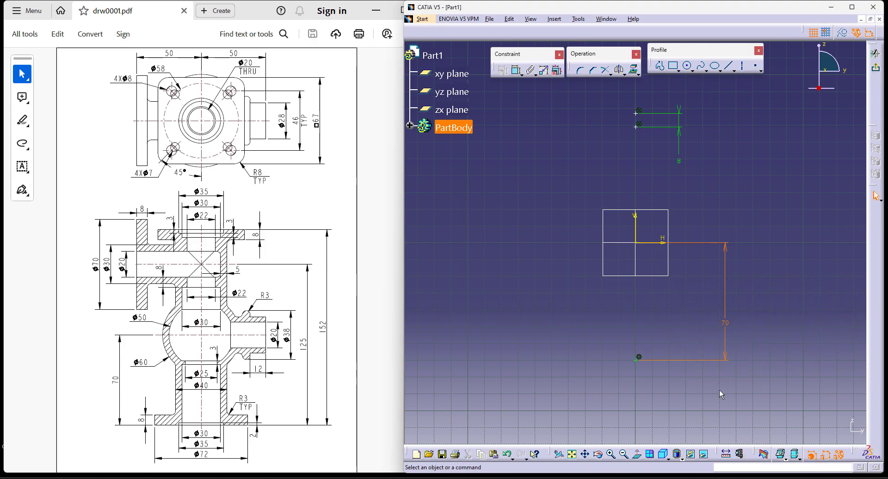
left_click(719, 390)
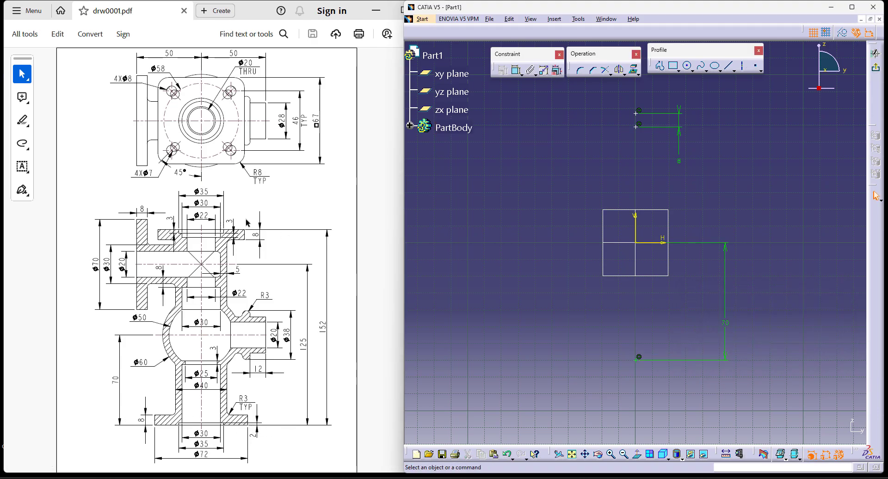
Step: Constrain the distance between the lowest and topmost points to 152 mm and exit the sketch
left_click(514, 70)
left_click(639, 358)
left_click(638, 111)
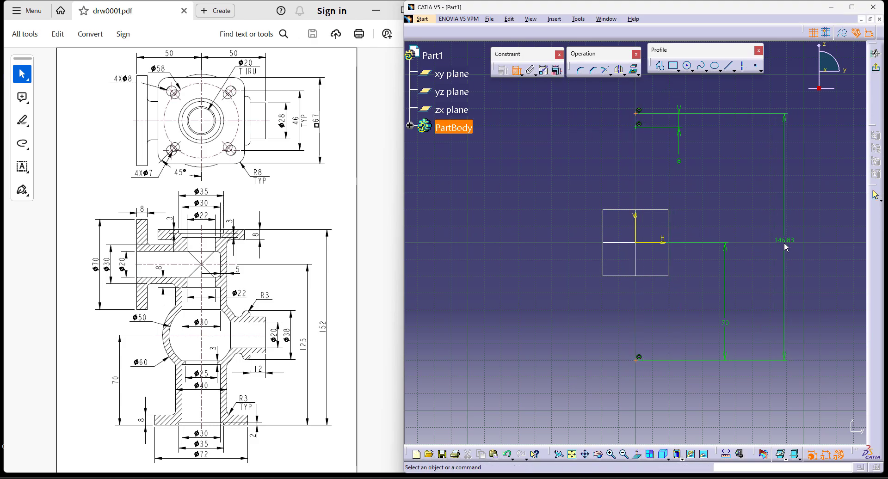
double_click(785, 241)
type("152")
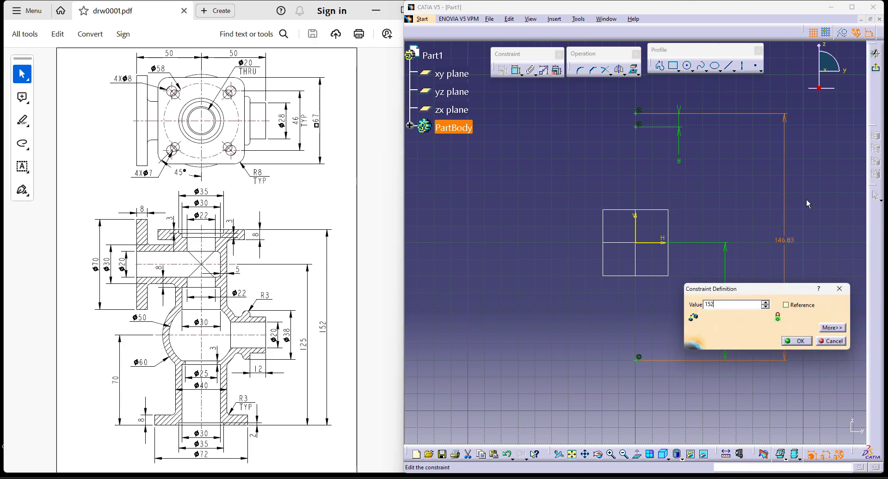
key("Return")
left_click(875, 67)
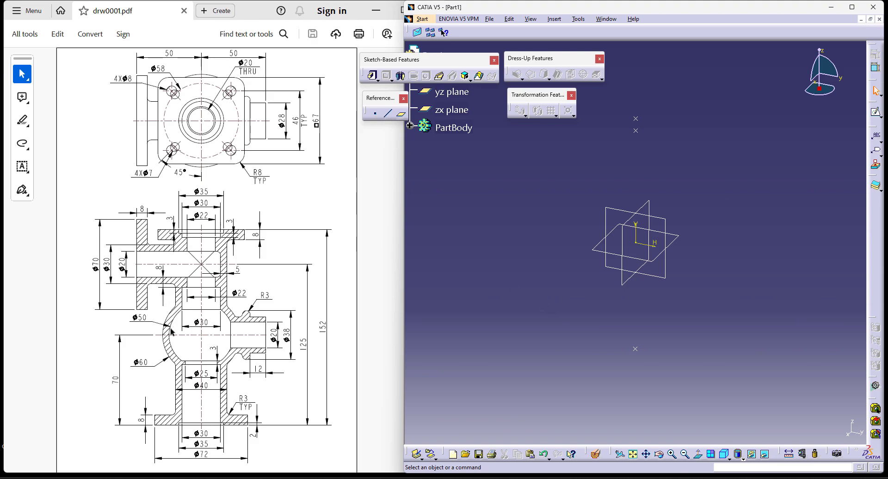
Step: Begin a Shaft feature with a new sketch on the yz plane, and draw a vertical axis through the origin and past the reference points
left_click(400, 76)
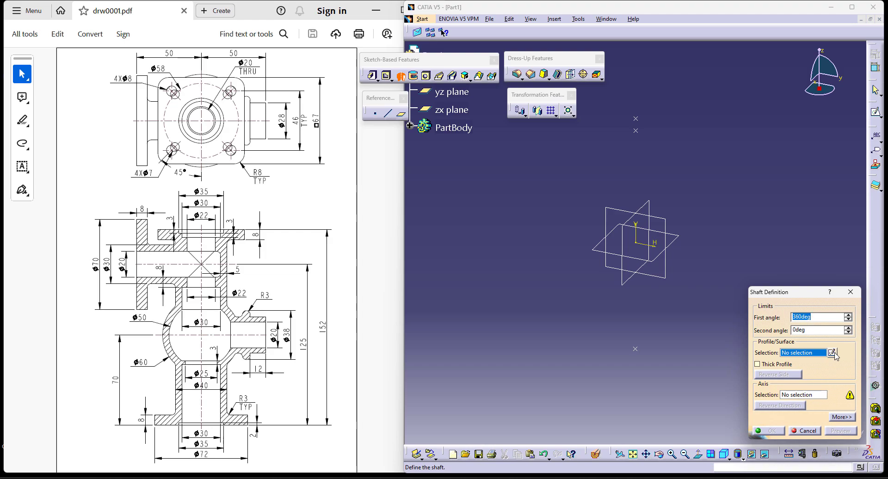
left_click(834, 354)
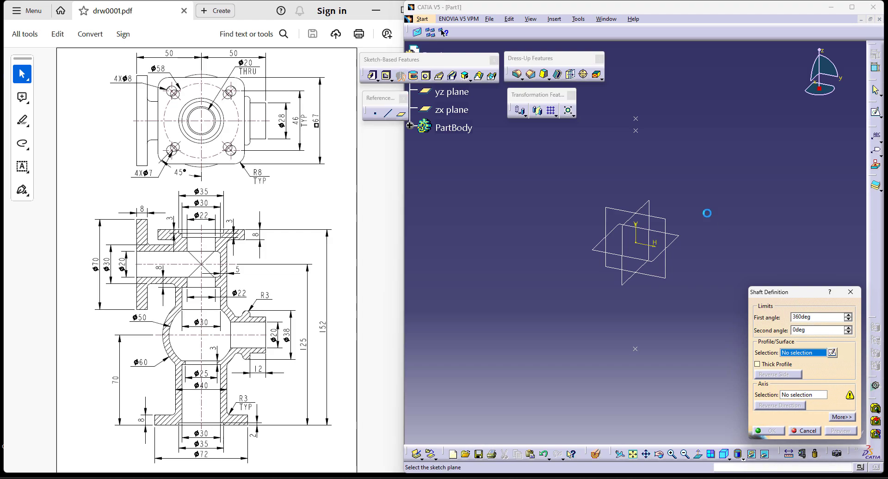
left_click(620, 212)
left_click(742, 66)
left_click(634, 385)
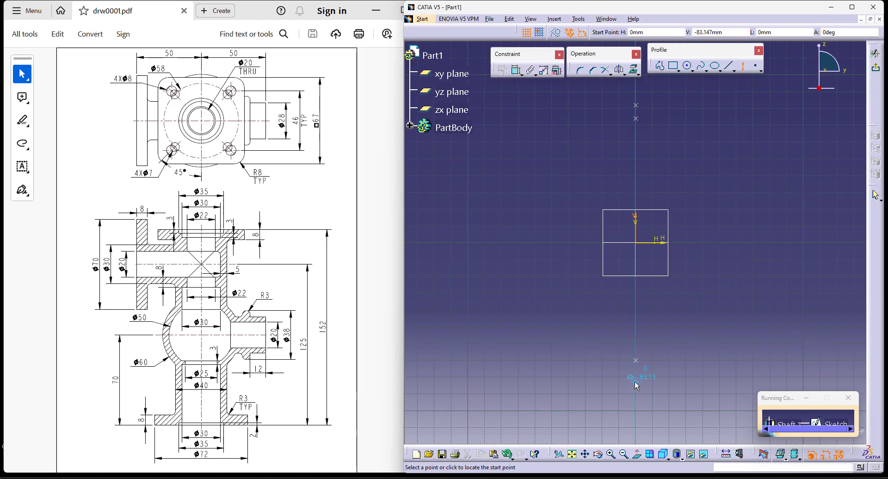
left_click(637, 88)
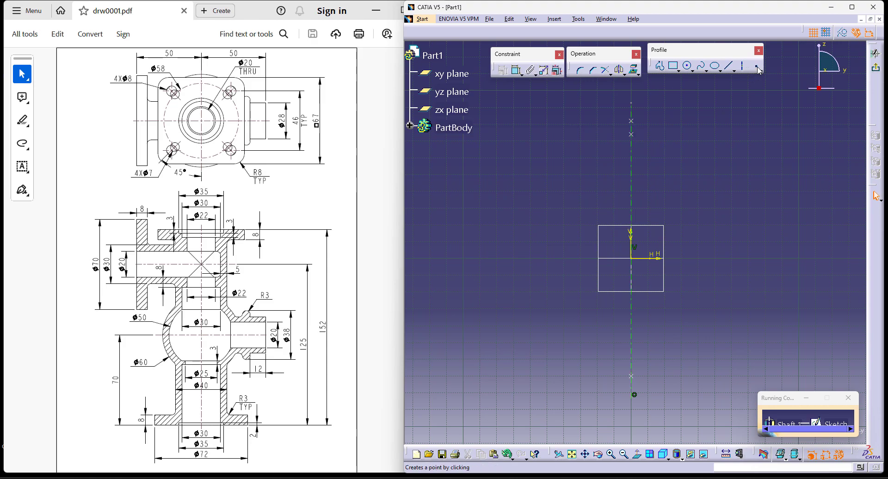
Step: Project the lowest reference point onto the shaft sketch and make it a construction element
left_click(637, 74)
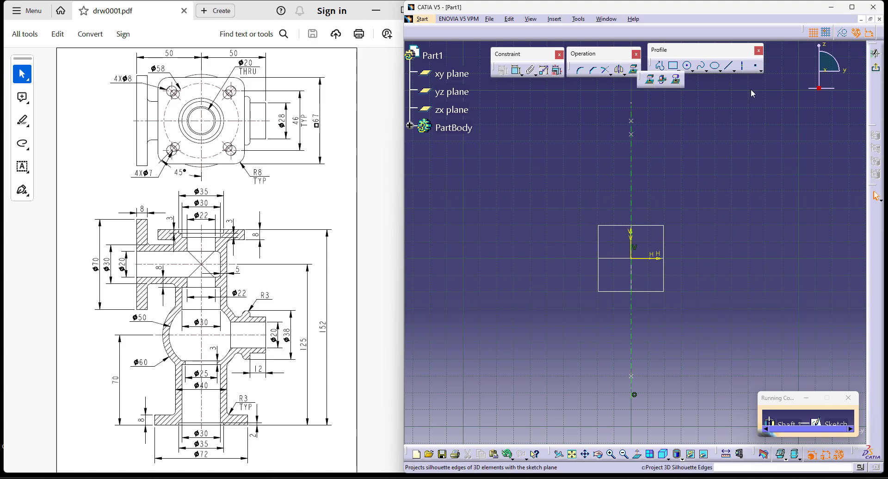
left_click(649, 80)
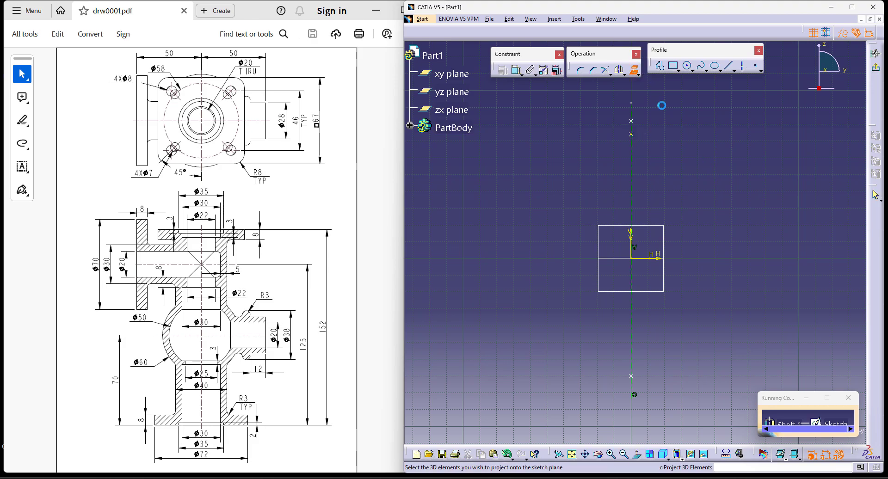
left_click(632, 376)
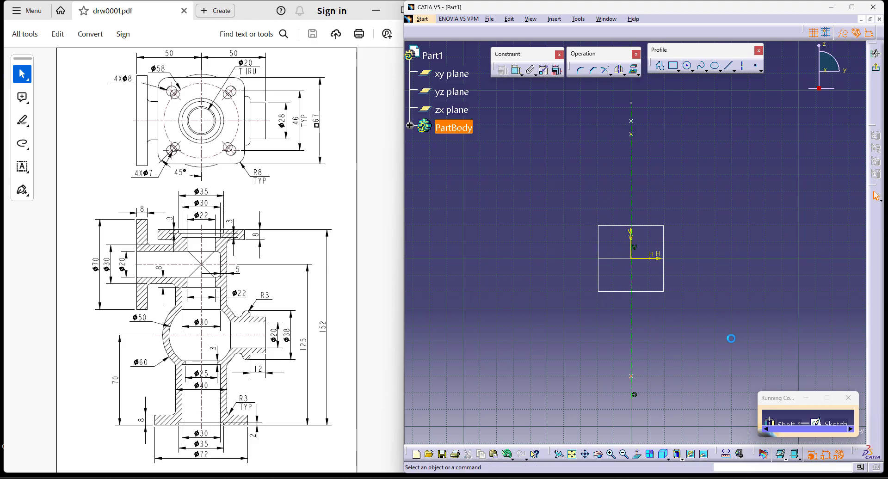
left_click(842, 33)
middle_click_drag(713, 353, 712, 318)
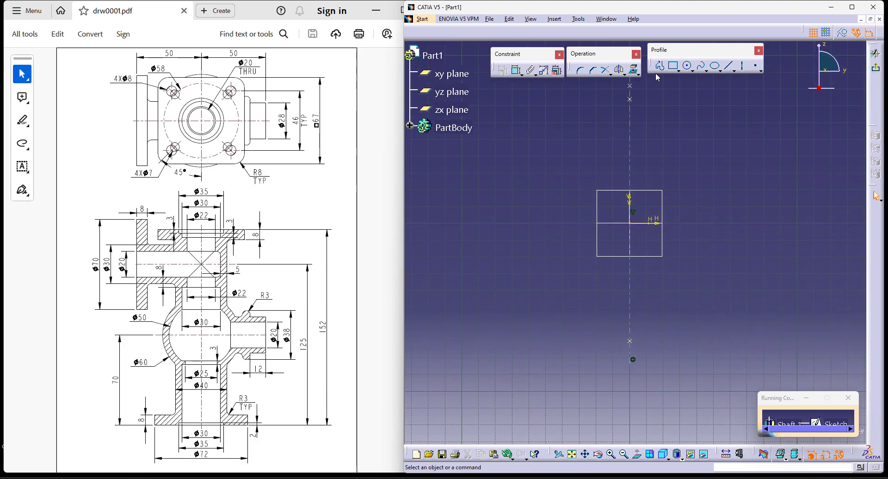
Step: Sketch a stepped profile from the projected lowest point: about 37.5 mm left, 10.5 mm up, 19 mm right and 35 mm up
left_click(629, 341)
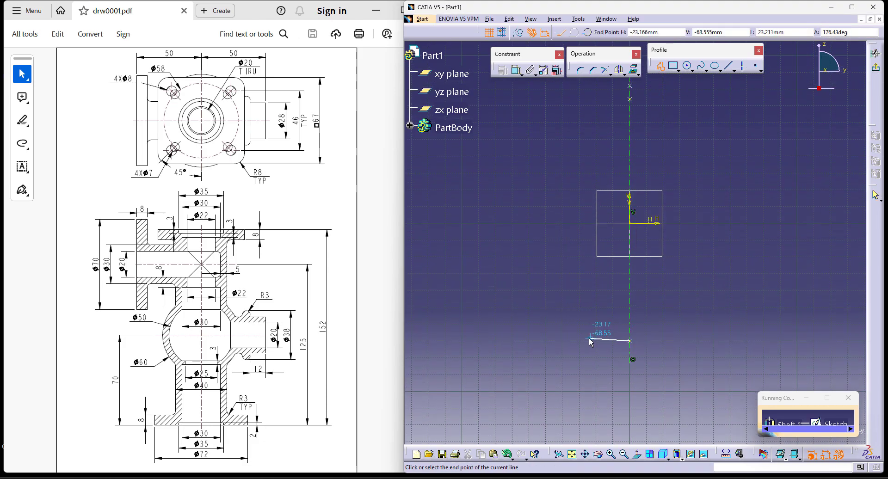
left_click(566, 341)
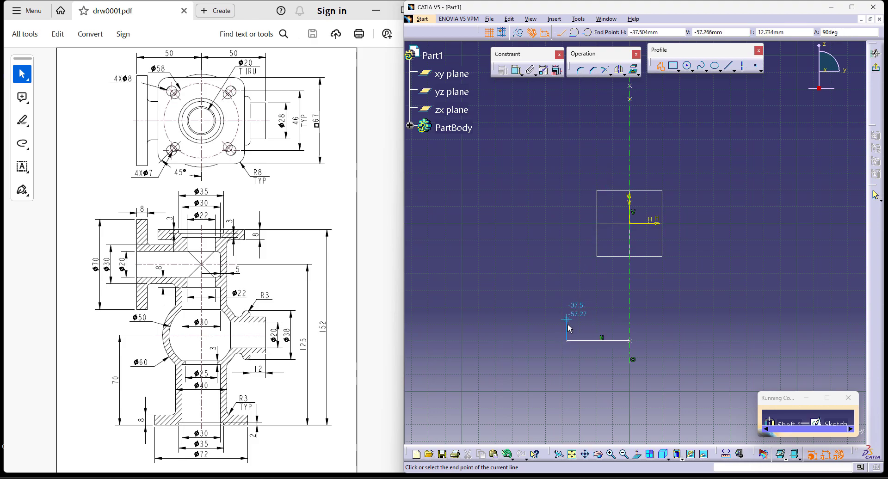
left_click(566, 323)
left_click(597, 323)
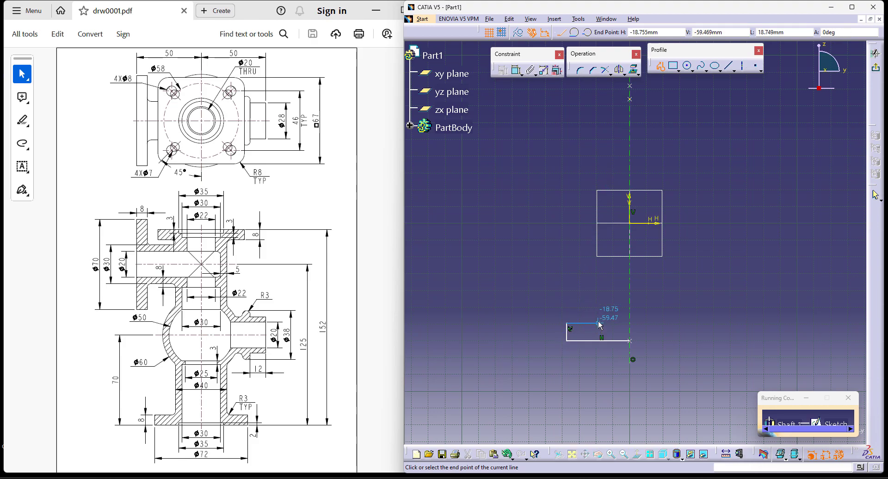
left_click(599, 264)
key("Escape")
middle_click_drag(714, 374, 712, 352)
Step: Dimension the short outer vertical edge about the axis as a diameter of 72 mm
left_click(516, 70)
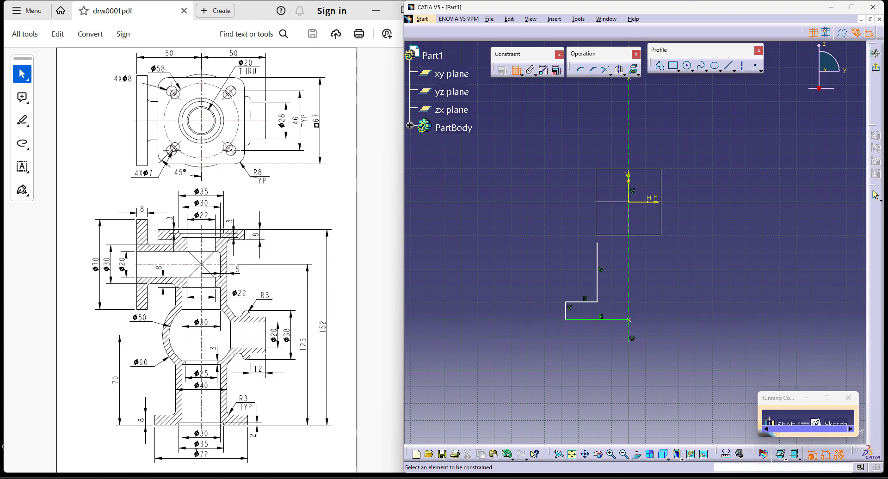
left_click(567, 312)
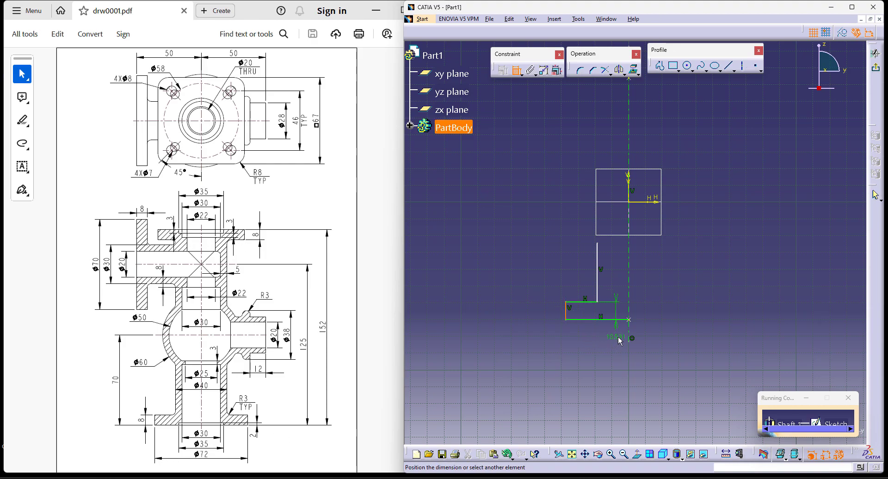
right_click(629, 389)
left_click(666, 308)
left_click(636, 386)
double_click(635, 386)
type("72mm")
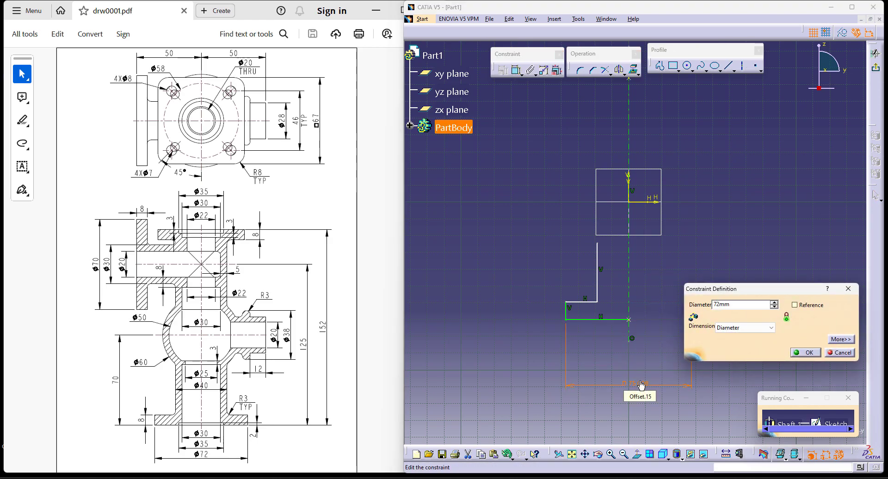
key("Return")
Step: Set the length of the flange's short outer edge to 8 mm
left_click(516, 71)
left_click(568, 312)
left_click(534, 316)
double_click(534, 313)
type("8")
key("Return")
Step: Dimension the long vertical neck line about the axis as a diameter of 40 mm
left_click(517, 72)
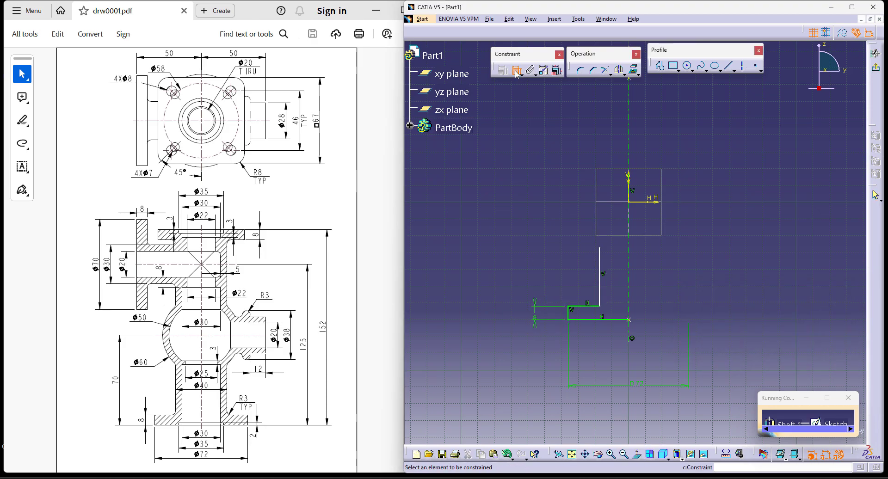
left_click(600, 274)
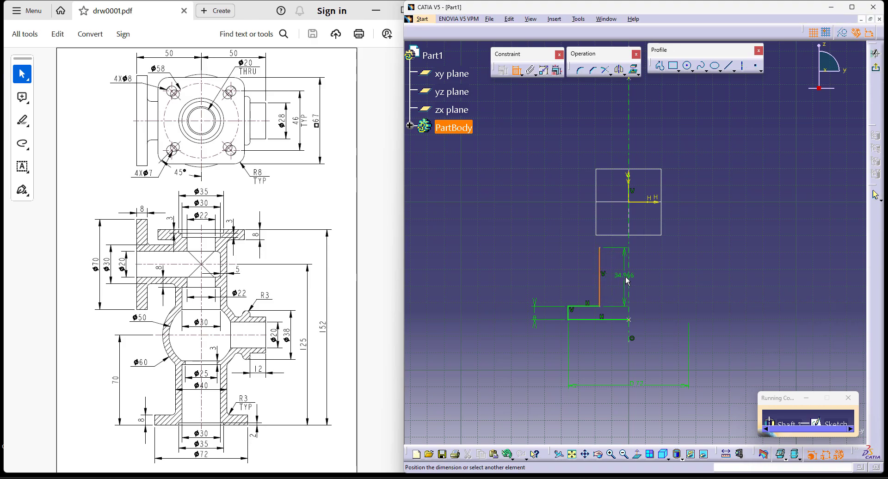
right_click(678, 269)
left_click(694, 309)
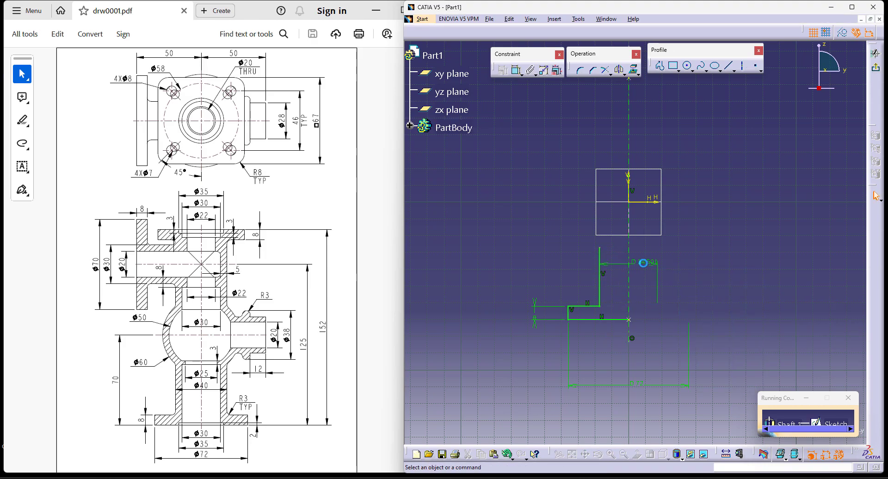
double_click(643, 263)
type("40mm")
key("Return")
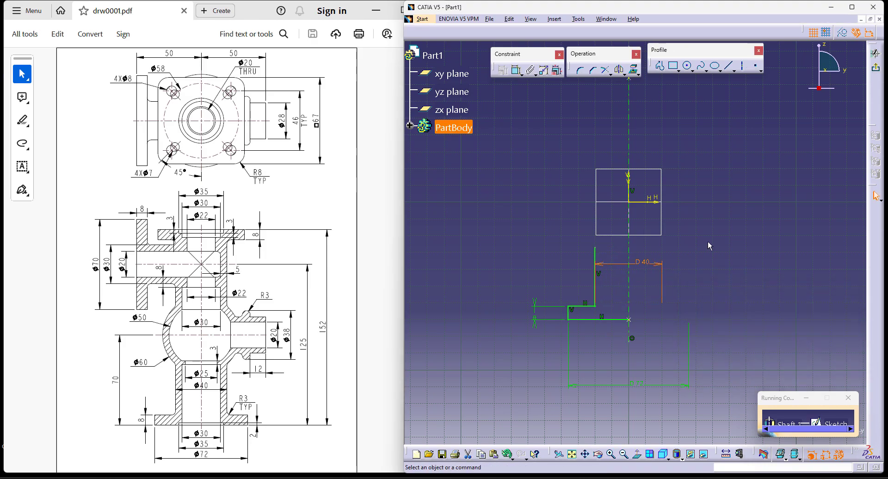
Step: Sketch an arc of about 34 mm radius centred on the origin, starting at the upper end of the neck line
middle_click_drag(706, 274, 695, 290)
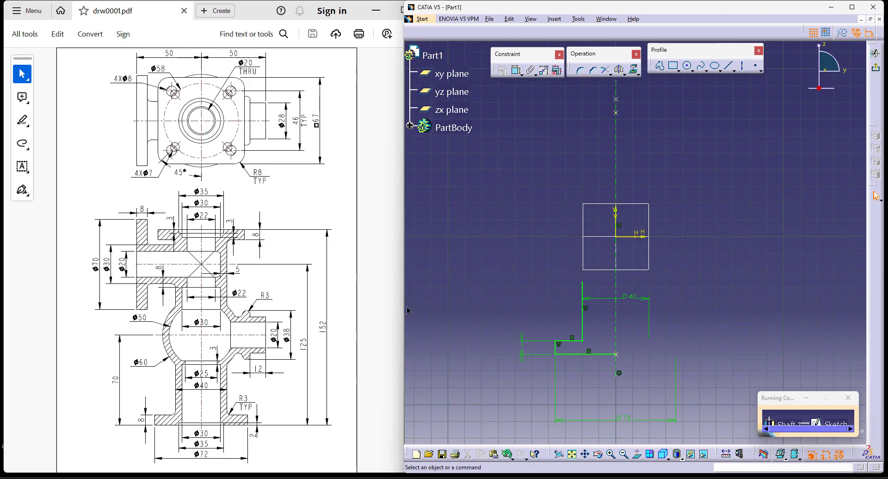
left_click(693, 71)
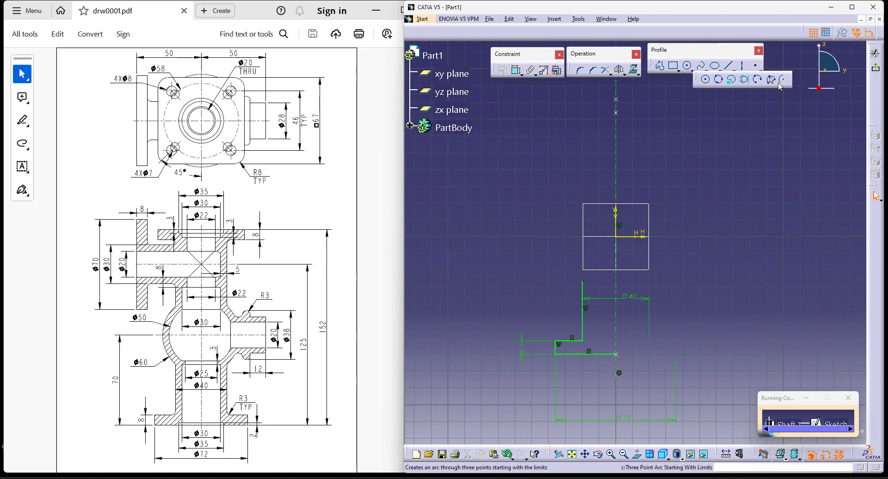
left_click(784, 81)
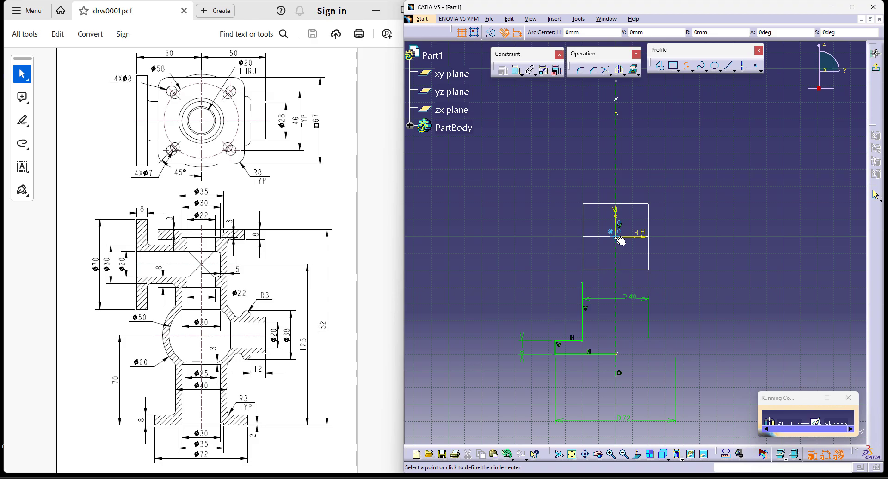
left_click(616, 236)
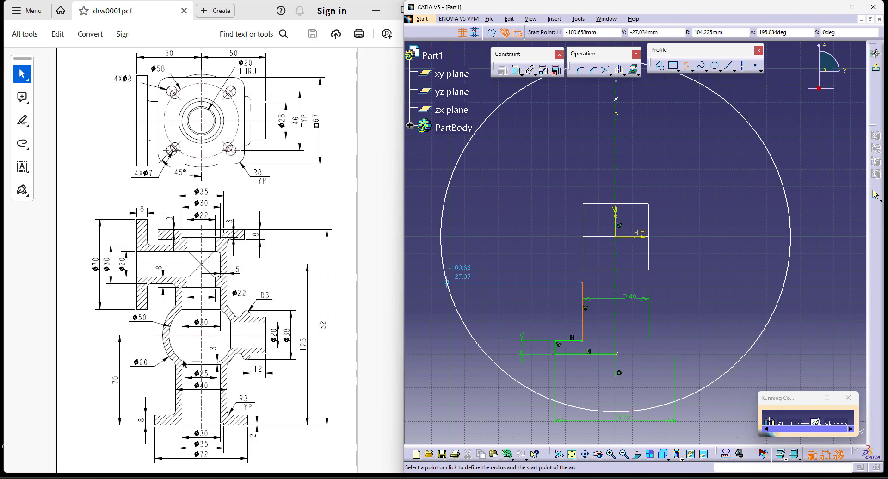
left_click(583, 284)
left_click(559, 176)
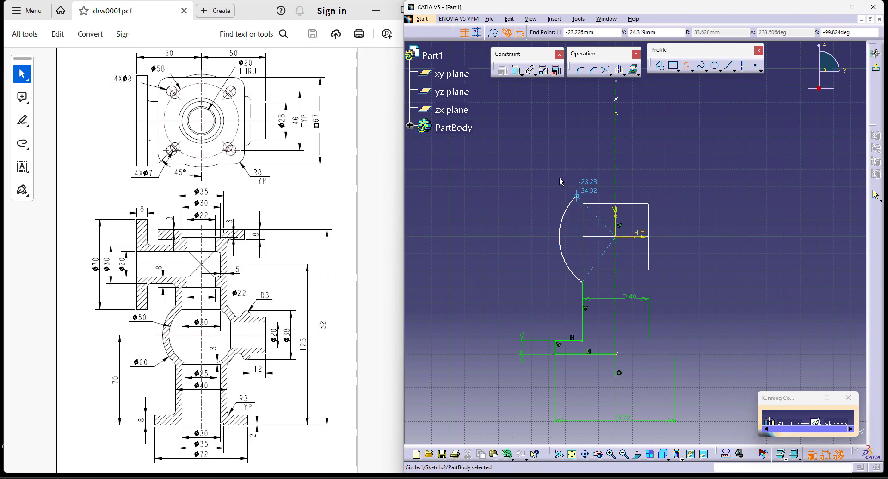
Step: Dimension the arc as a diameter of 60 mm
left_click(517, 72)
left_click(527, 196)
double_click(528, 197)
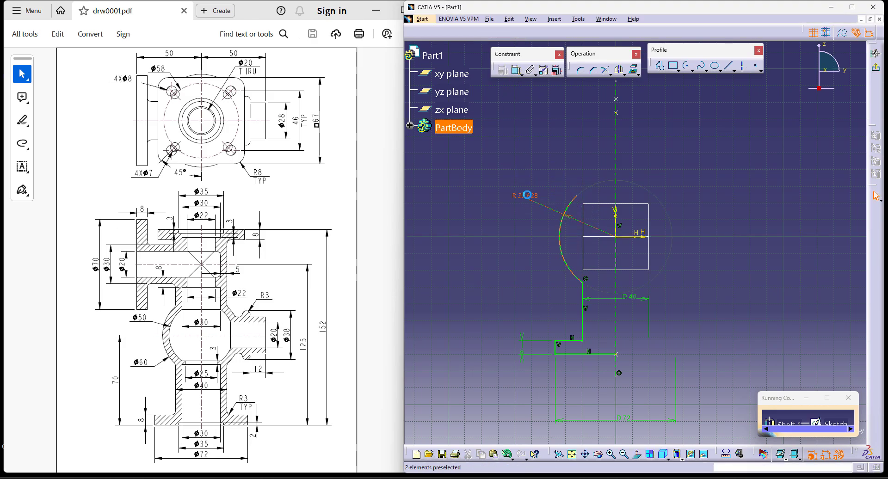
left_click(745, 327)
left_click(728, 339)
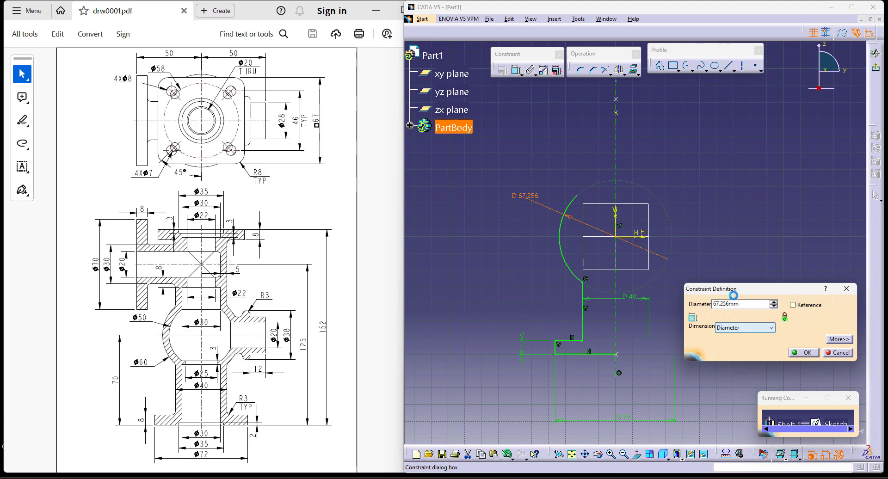
double_click(732, 303)
type("60")
key("Return")
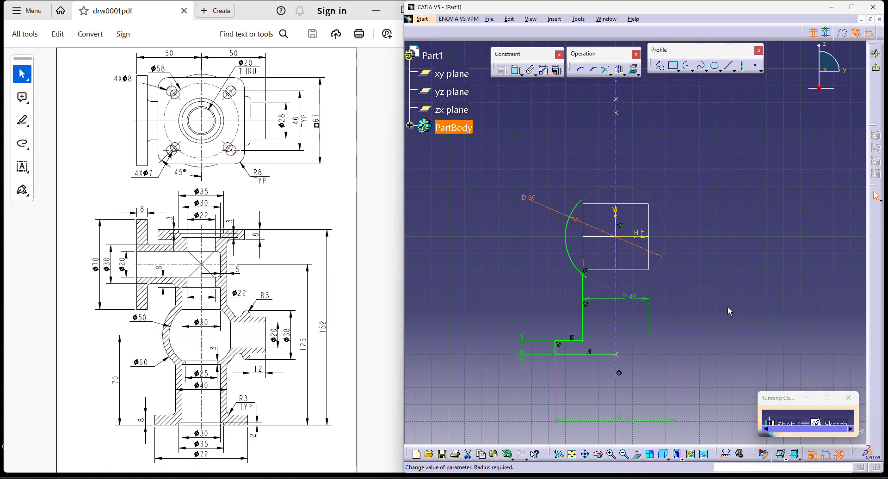
Step: Trim the lower neck line and the arc to each other at their intersection
left_click(611, 74)
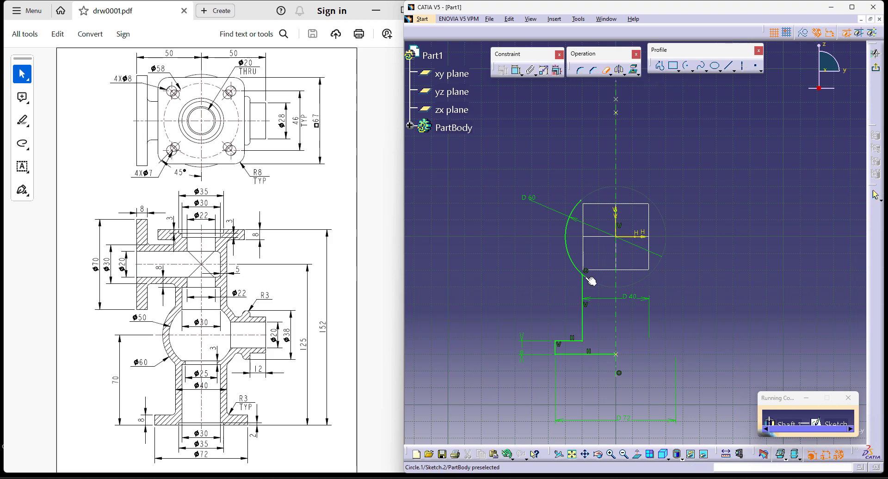
middle_click_drag(606, 366, 602, 229)
left_click(603, 229)
mouse_move(642, 181)
middle_mouse_down()
mouse_move(698, 291)
mouse_move(672, 328)
mouse_move(666, 298)
middle_mouse_up()
left_click(605, 70)
mouse_move(716, 319)
middle_mouse_down()
mouse_move(721, 257)
mouse_move(706, 232)
mouse_move(698, 254)
middle_mouse_up()
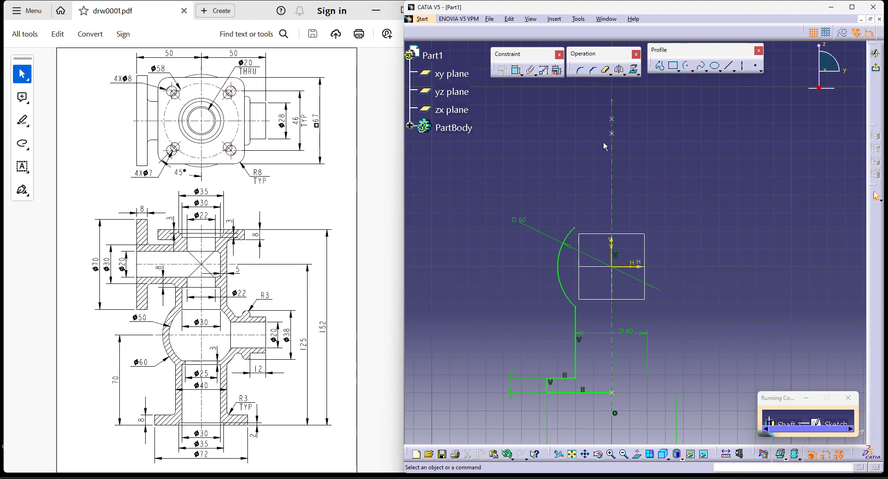
Step: Draw a vertical line about 70 mm long above the lower neck line, 20 mm from the axis and crossing the arc's upper end
left_click(729, 66)
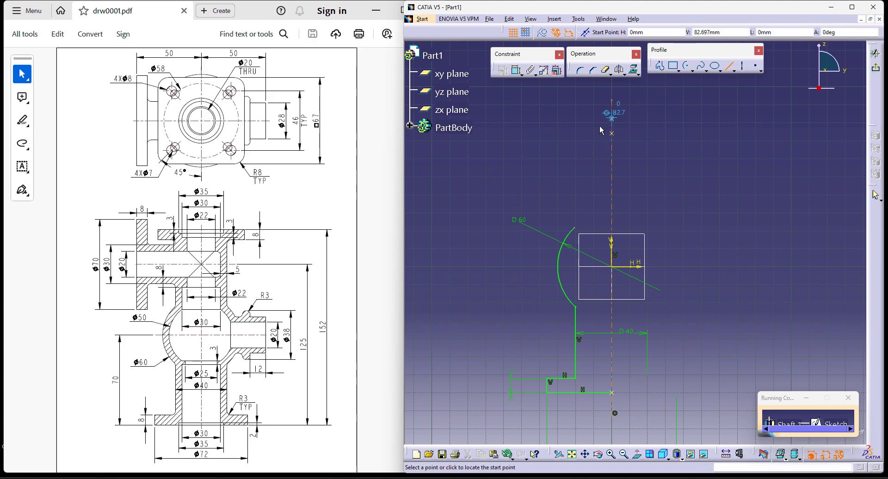
left_click(576, 133)
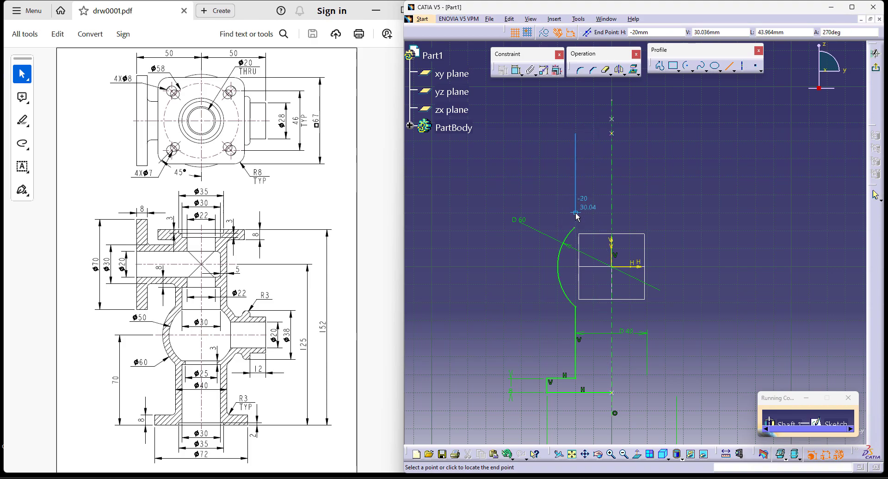
left_click(576, 259)
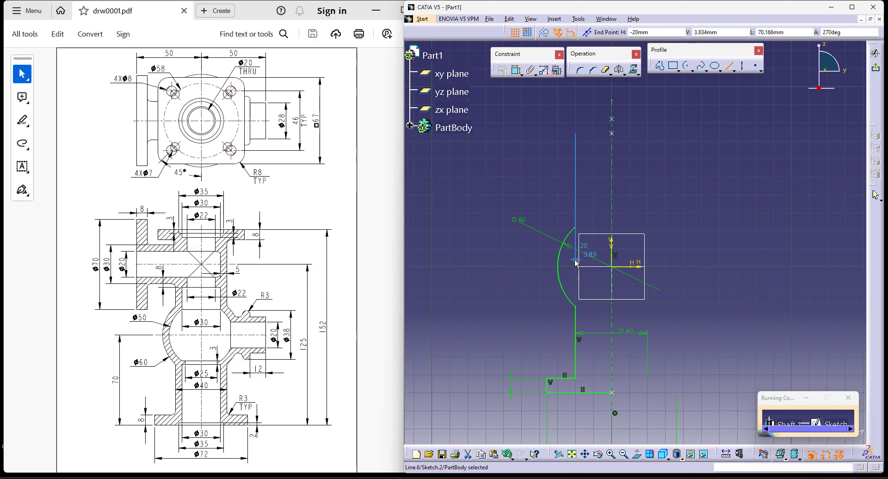
left_click(752, 280)
Step: Trim the upper vertical line and the arc to each other at their intersection
middle_click_drag(532, 401, 538, 354)
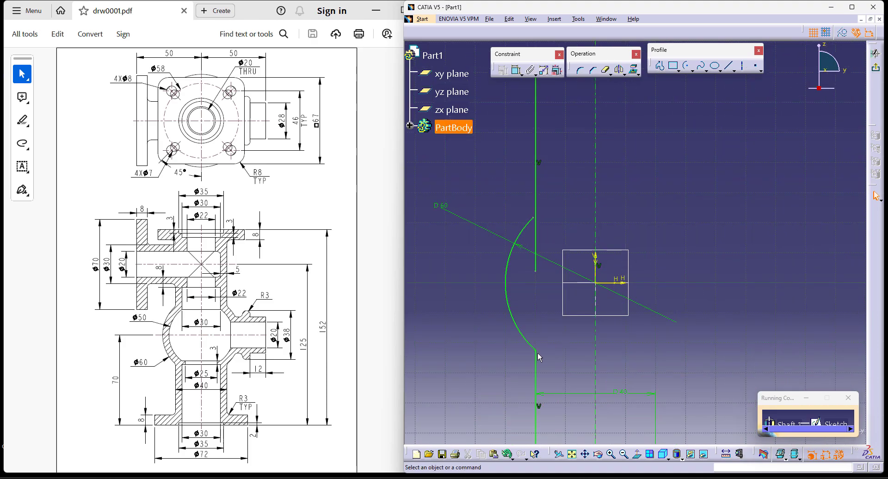
mouse_move(573, 236)
middle_mouse_down()
mouse_move(560, 188)
mouse_move(633, 219)
middle_mouse_up()
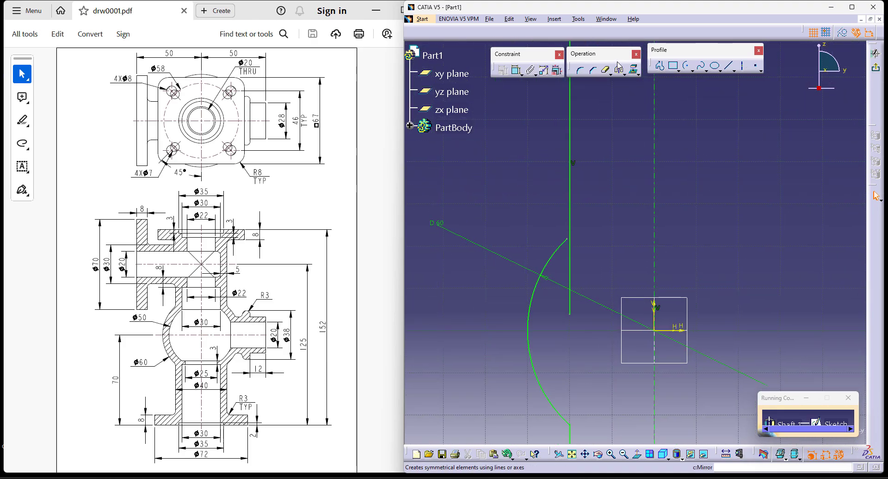
left_click(611, 74)
left_click(622, 88)
left_click(563, 245)
left_click(571, 222)
Step: Close the profile across its upper end and down the axis to the lowest point, and revolve it 360° as a shaft
mouse_move(592, 157)
middle_mouse_down()
mouse_move(709, 278)
mouse_move(697, 264)
mouse_move(606, 250)
mouse_move(647, 258)
middle_mouse_up()
left_click(660, 66)
left_click(531, 132)
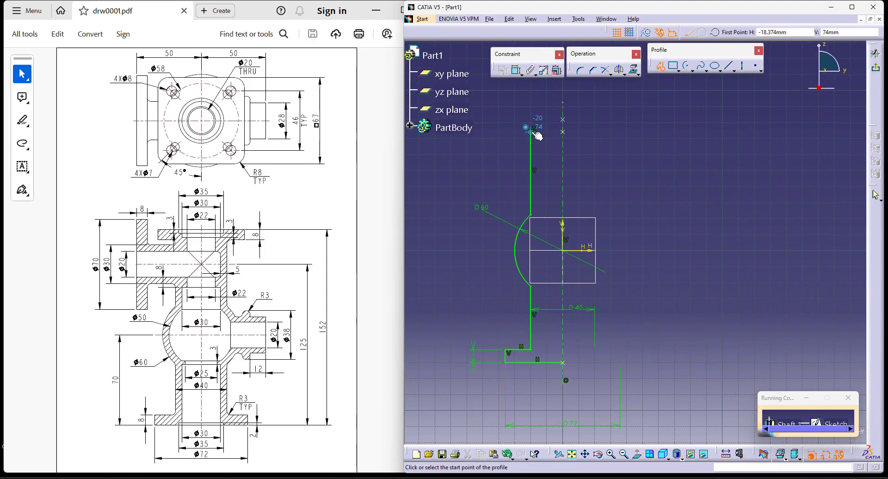
left_click(562, 132)
left_click(562, 363)
key("Escape")
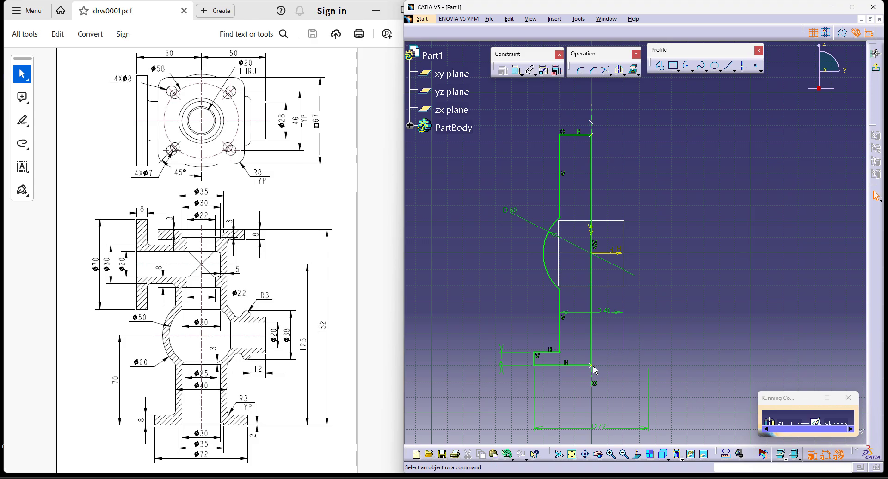
left_click(876, 68)
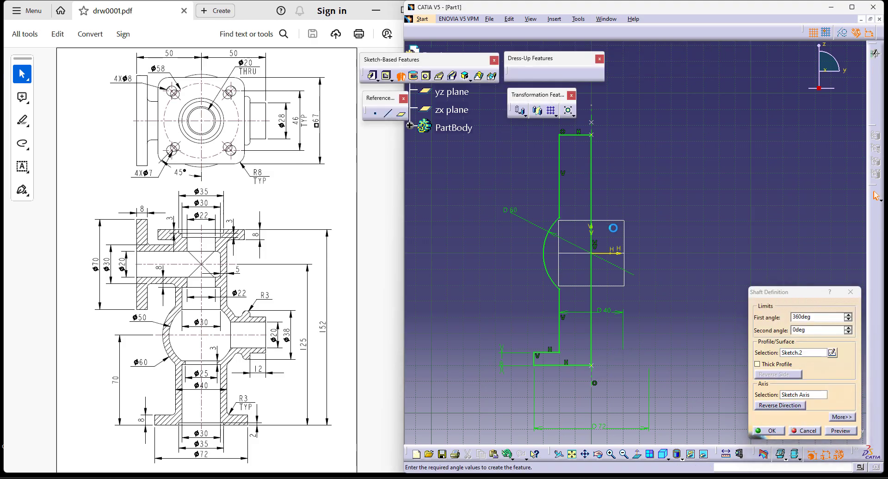
left_click(771, 431)
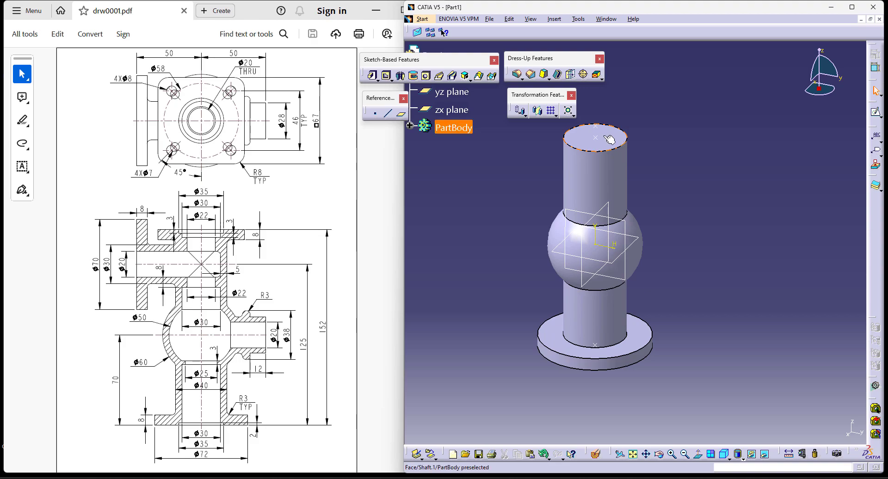
Step: Start a pad sketch on the shaft's upper circular face and draw a centred rectangle about 82 mm wide and 84 mm high
left_click(373, 75)
left_click(805, 282)
left_click(612, 137)
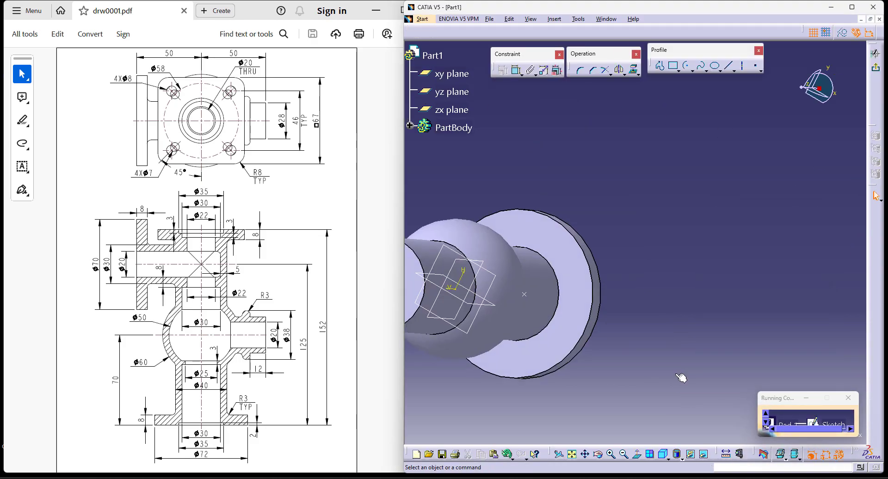
mouse_move(741, 356)
middle_mouse_down("ctrl")
mouse_move(758, 323)
mouse_move(740, 261)
middle_mouse_up("ctrl")
left_click(678, 70)
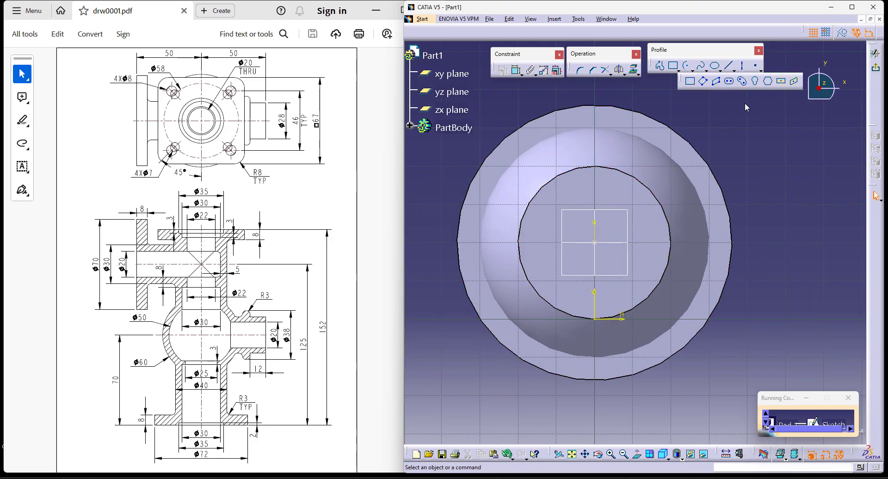
left_click(780, 85)
left_click(595, 243)
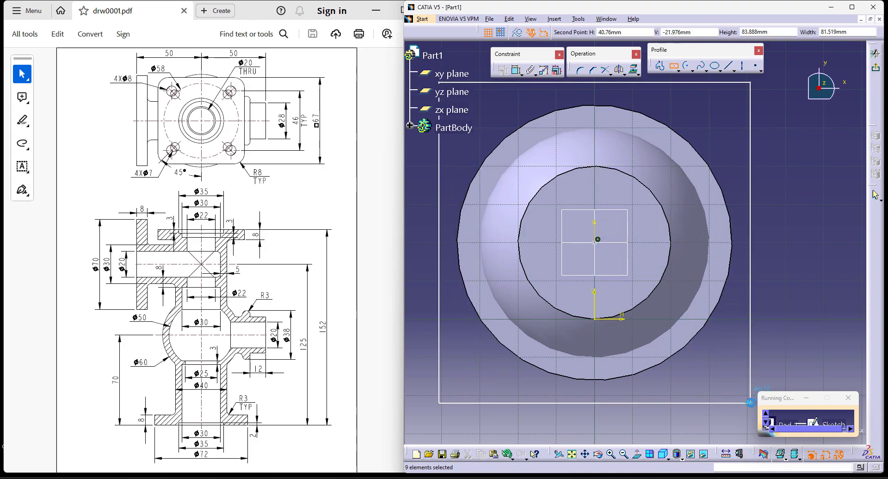
left_click(751, 405)
middle_click_drag(782, 178, 777, 215, "ctrl")
left_click(538, 89)
Step: Dimension the rectangle's width as 67 mm
left_click(516, 70)
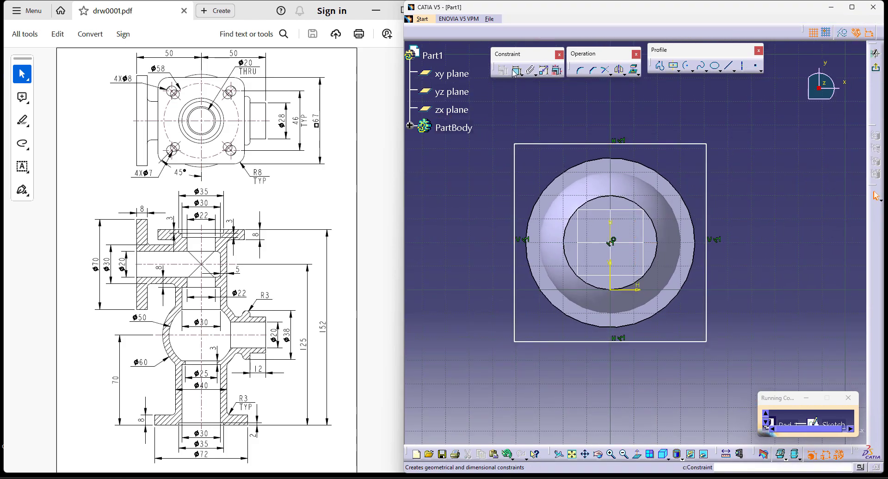
left_click(587, 144)
left_click(588, 122)
double_click(589, 122)
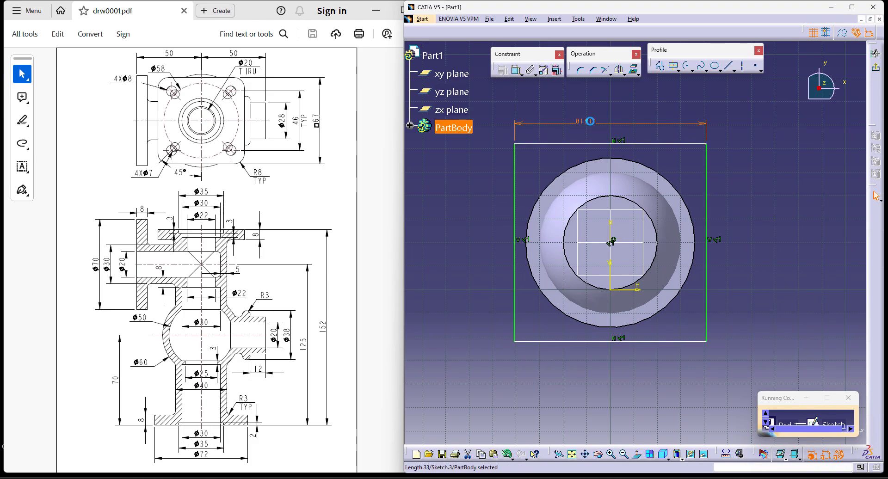
type("67mm")
key("Return")
Step: Dimension the rectangle's height as 67 mm
left_click(517, 70)
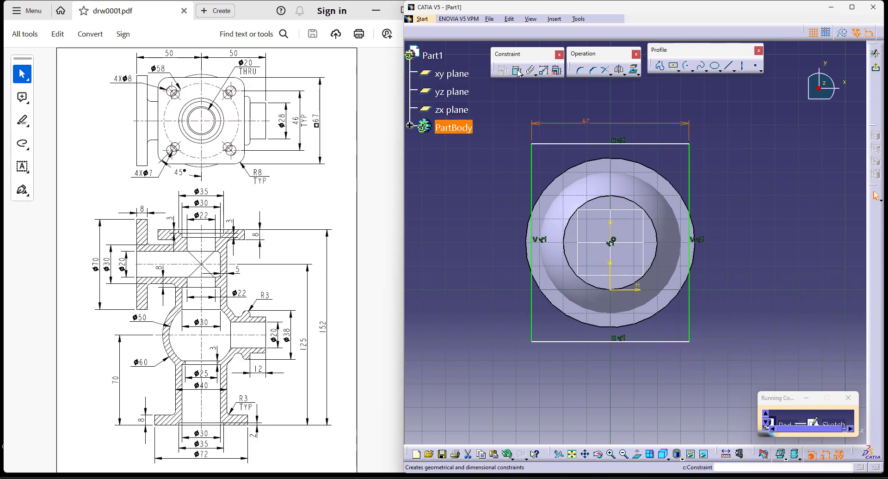
left_click(697, 306)
left_click(737, 263)
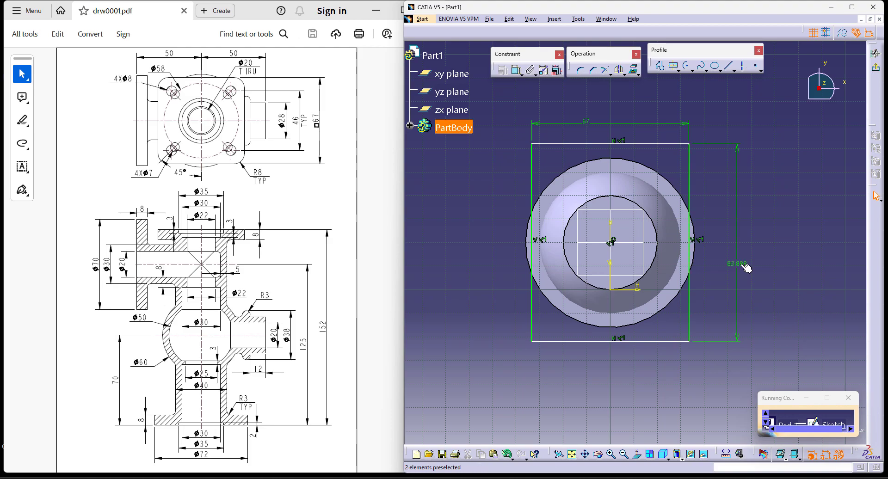
double_click(737, 264)
type("67")
key("Return")
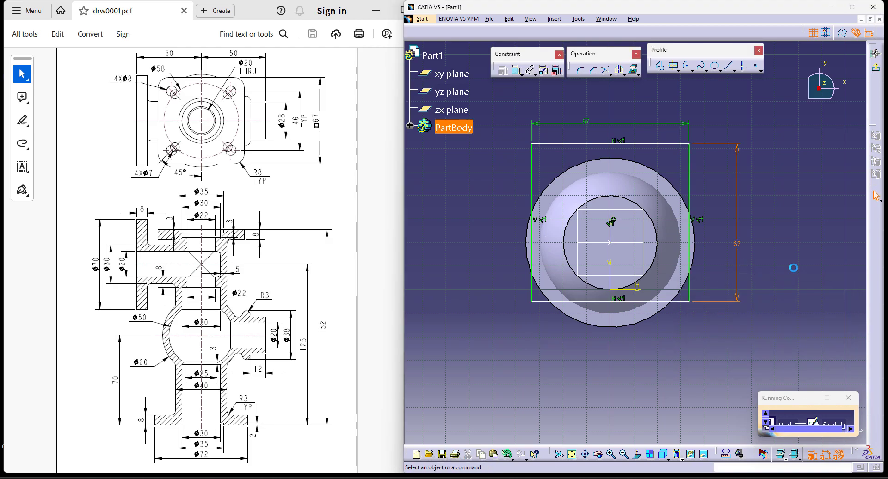
Step: Make the square's centre point coincident with the horizontal reference plane line through the body's centre, and finish the sketch
left_click(517, 70)
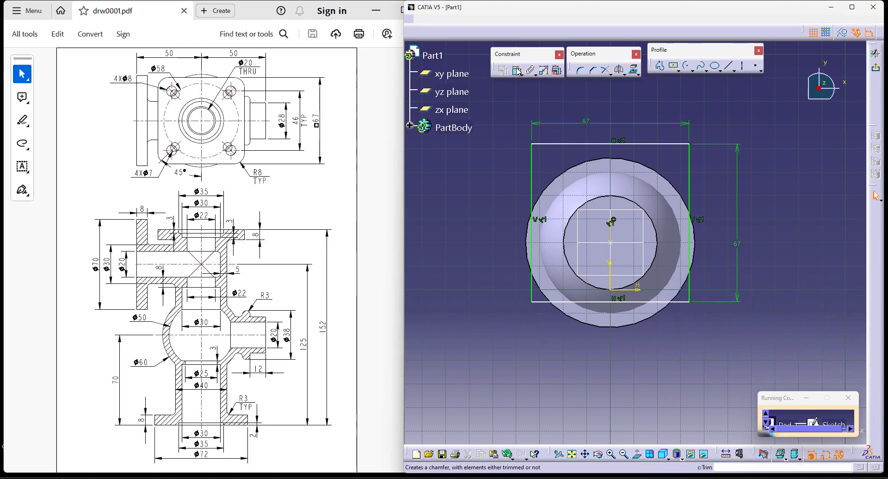
left_click(611, 221)
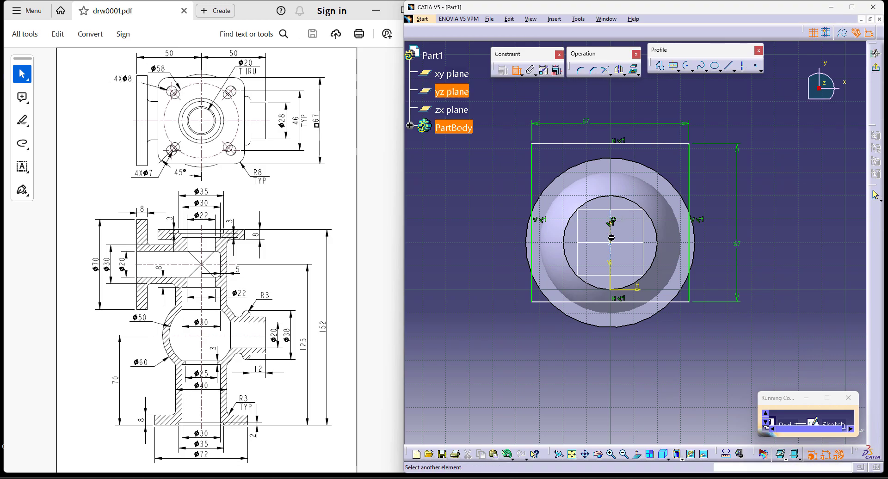
left_click(627, 243)
right_click(753, 144)
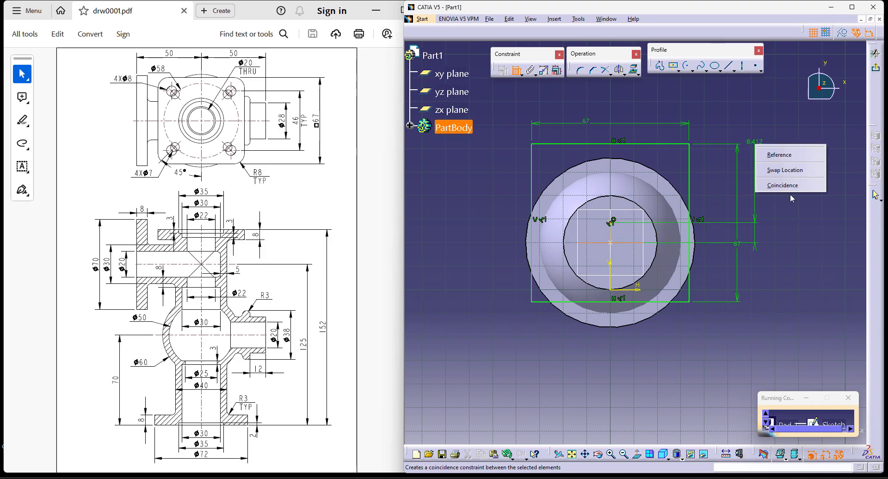
left_click(792, 185)
left_click(875, 68)
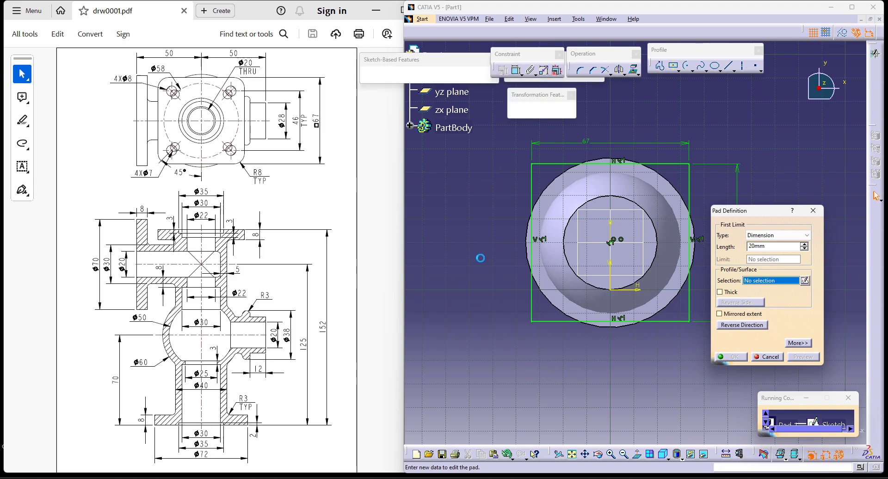
Step: Set the first limit of the square flange pad on the shaft's upper face to Up to plane
middle_click_drag(677, 391, 630, 236)
middle_click_drag(614, 394, 605, 199)
left_click(786, 236)
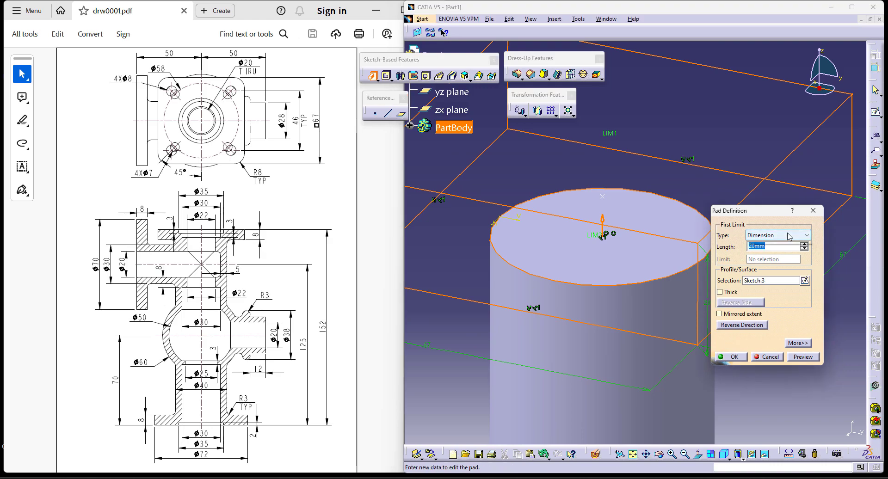
left_click(788, 267)
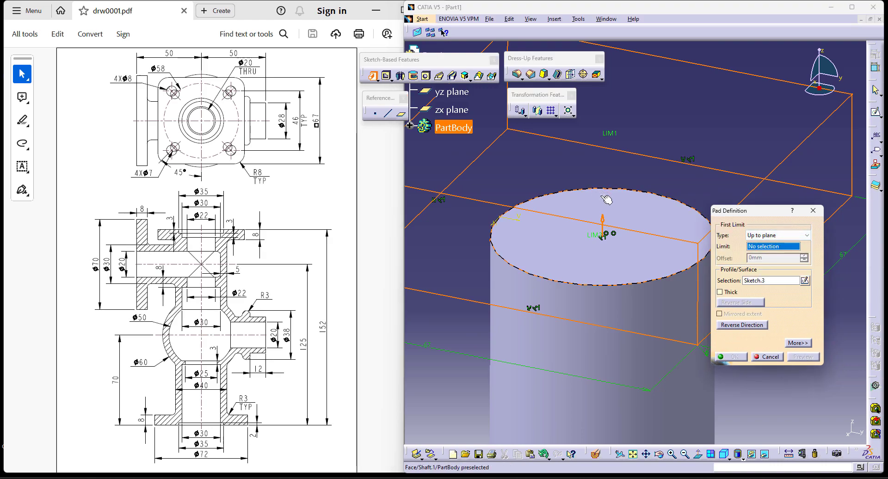
middle_click_drag(617, 192, 617, 236, "ctrl")
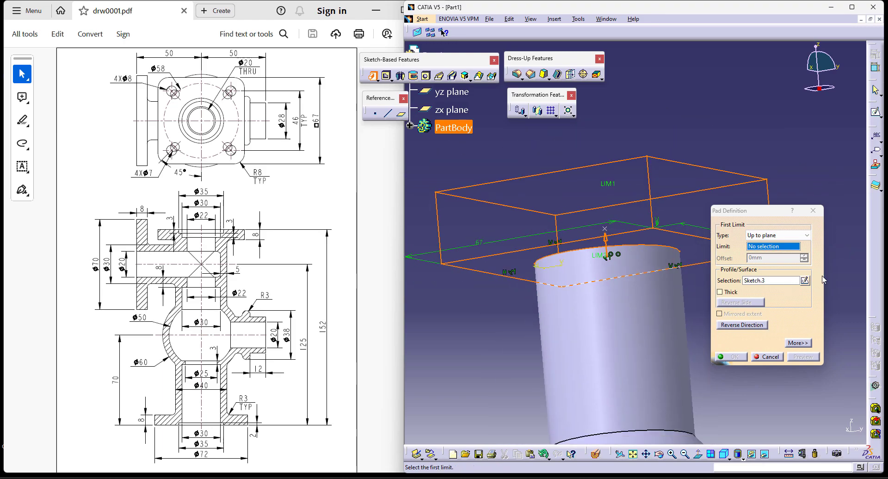
left_click(773, 236)
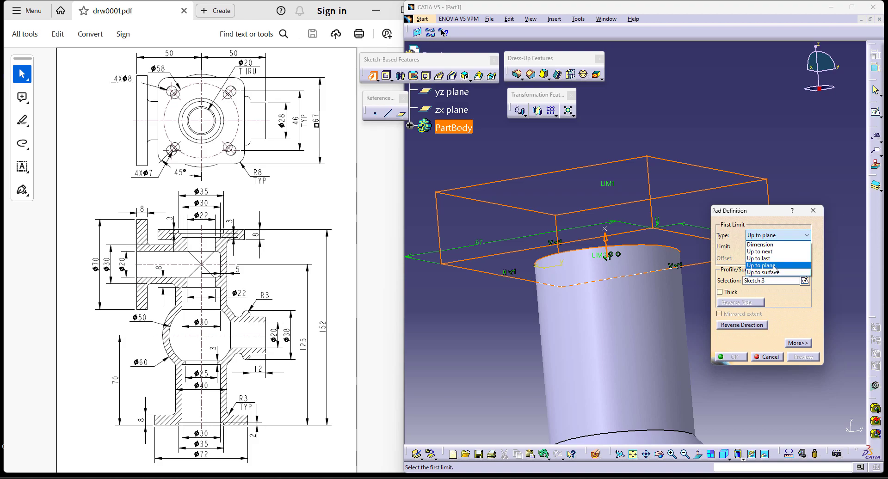
left_click(773, 265)
Step: Create a limit plane parallel to the shaft's upper face through the sketch vertex above it, and finish the square pad up to it
right_click(770, 247)
left_click(789, 254)
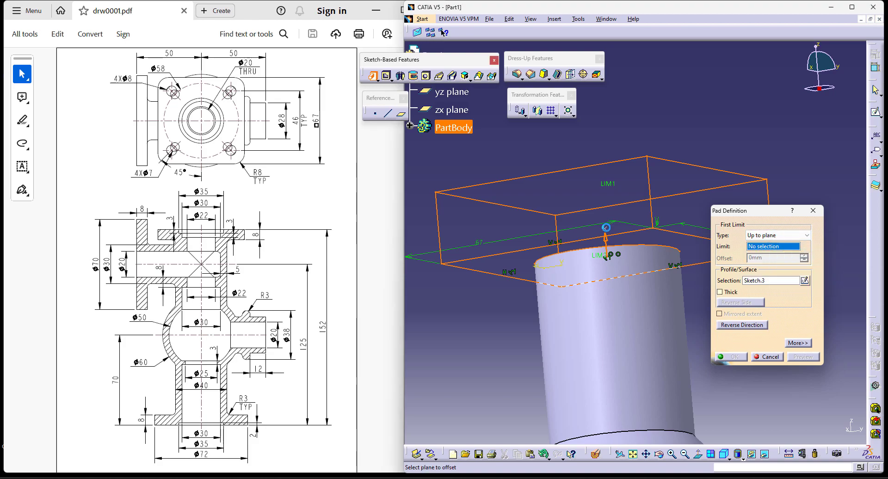
left_click(605, 228)
middle_click_drag(703, 304, 708, 372)
left_click(731, 149)
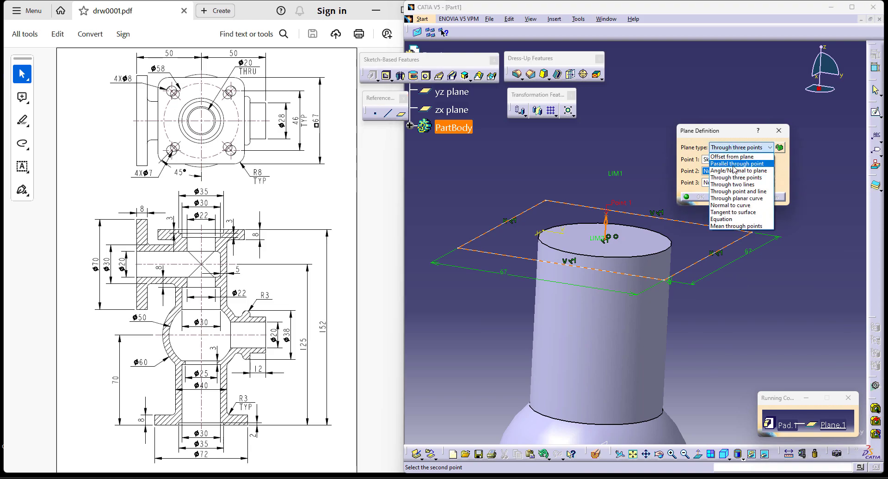
left_click(737, 163)
left_click(708, 187)
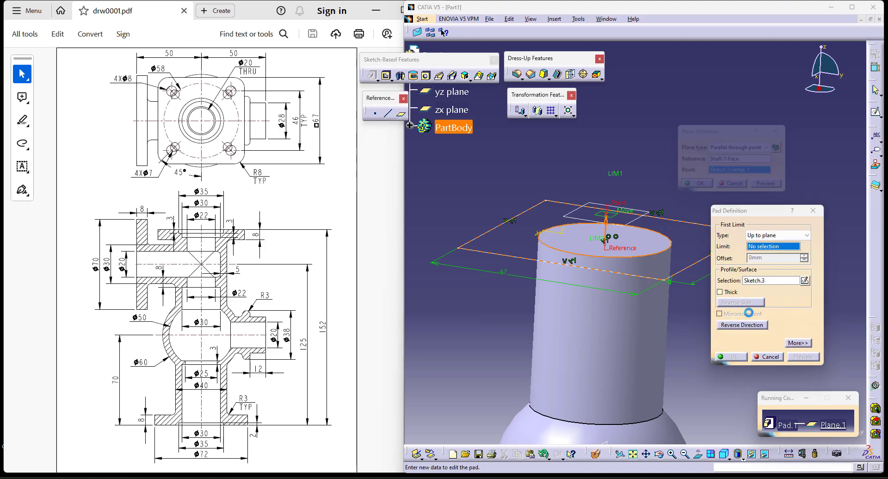
left_click(737, 361)
middle_click_drag(664, 355, 690, 303)
middle_click_drag(630, 276, 638, 204)
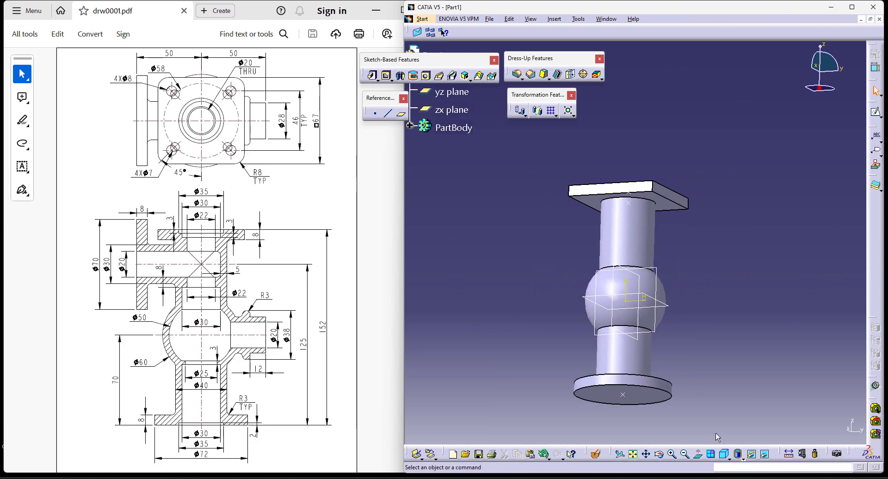
Step: Create a reference plane offset 50 mm from the zx plane
left_click(724, 454)
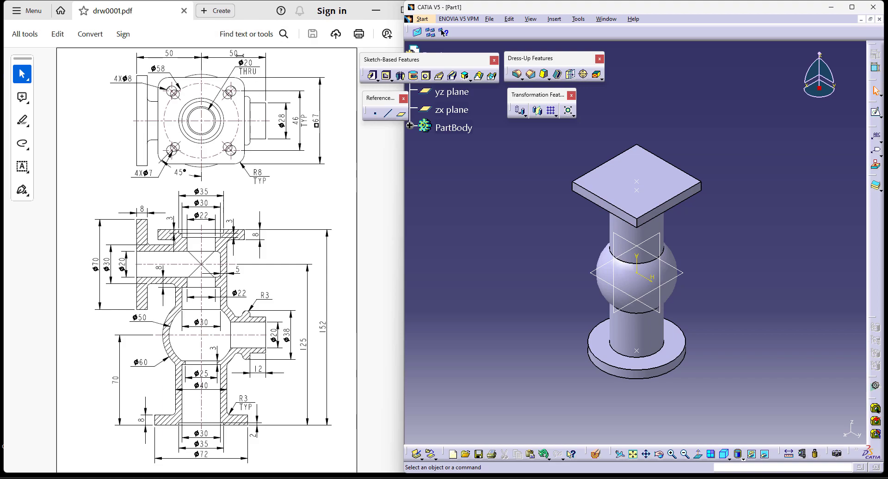
middle_click_drag(540, 285, 528, 288)
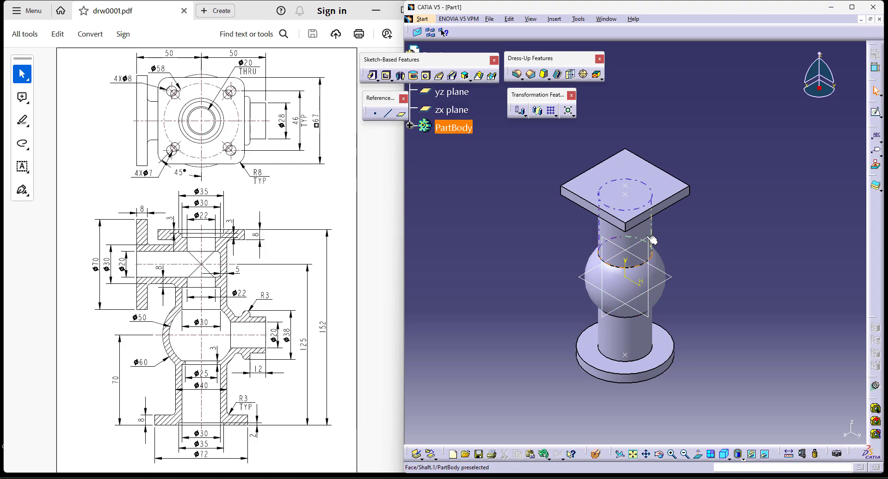
left_click(451, 110)
left_click(400, 114)
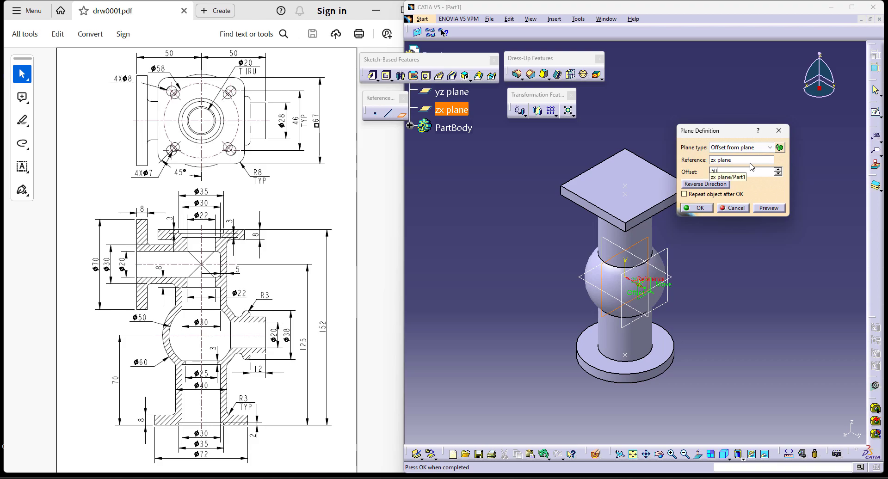
key("Return")
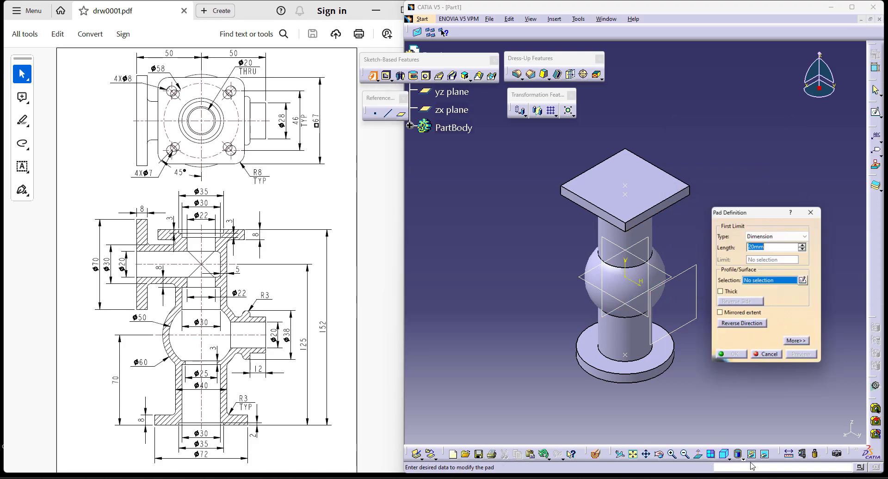
Step: Start a pad sketch on the offset plane and draw a circle about 26 mm in diameter centred on the origin
left_click(805, 281)
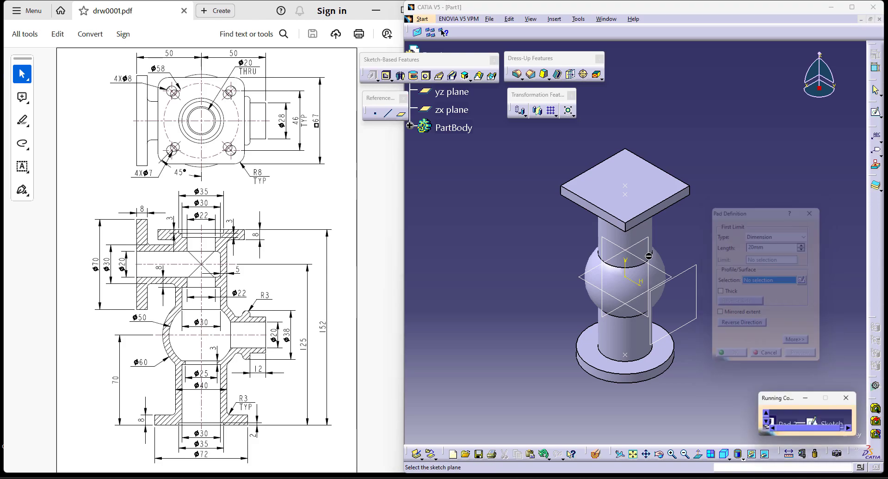
left_click(690, 278)
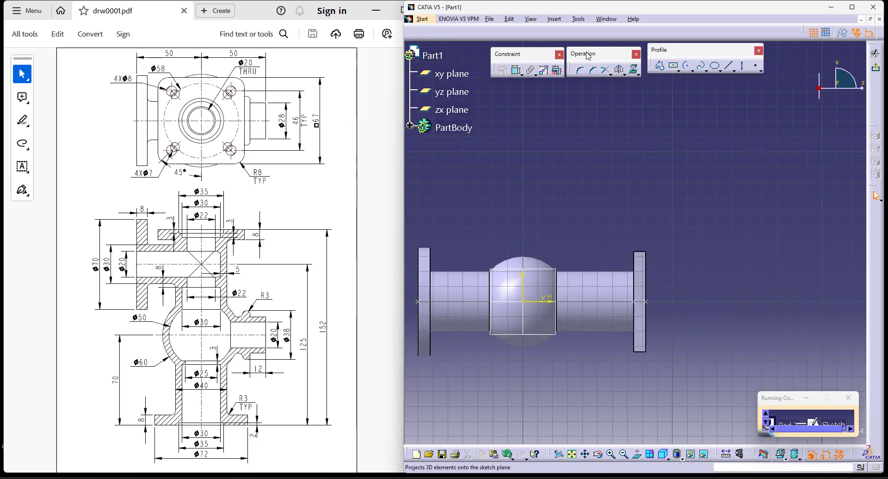
left_click(692, 70)
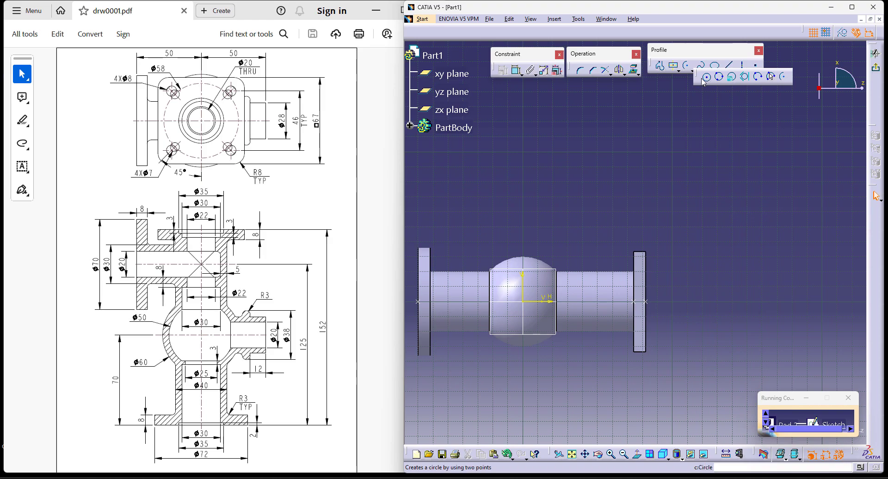
left_click(707, 77)
left_click(523, 301)
left_click(539, 314)
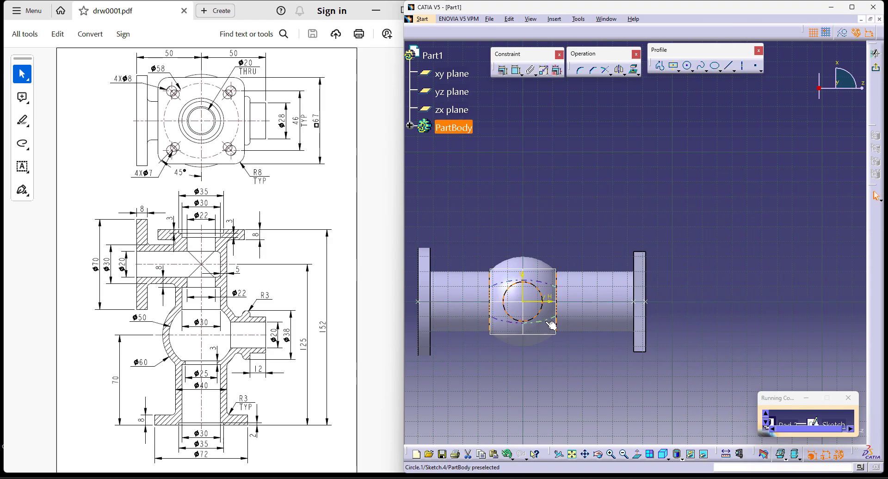
Step: Dimension the branch circle's diameter as 28 mm
left_click(516, 71)
left_click(553, 252)
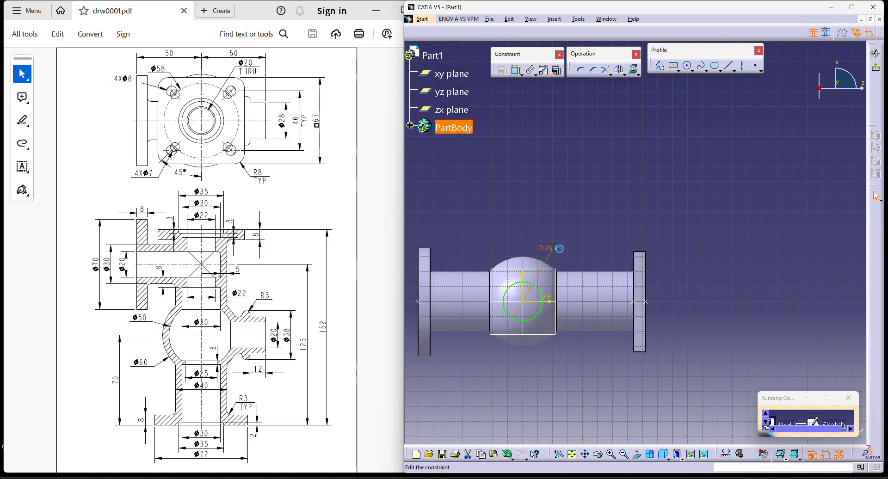
double_click(561, 250)
type("28")
key("Return")
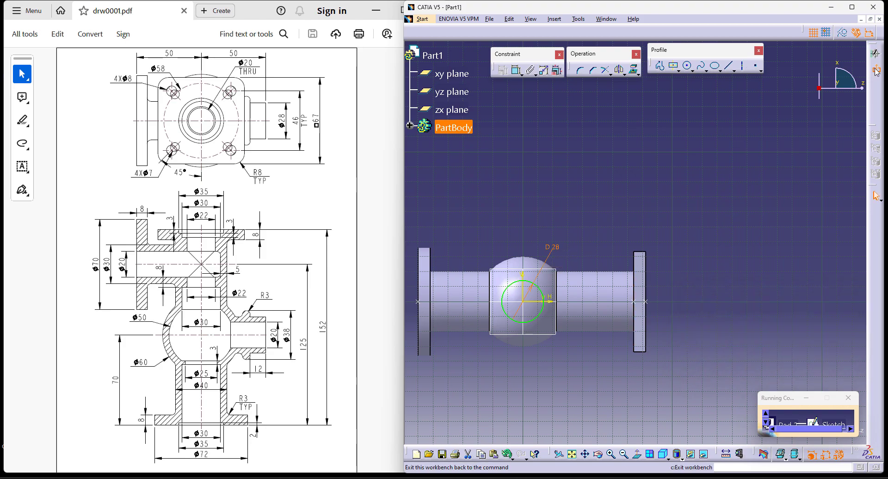
Step: Finish the branch sketch and extrude the circle with the Up to next limit onto the spherical body
left_click(876, 68)
left_click(778, 235)
left_click(768, 251)
left_click(731, 356)
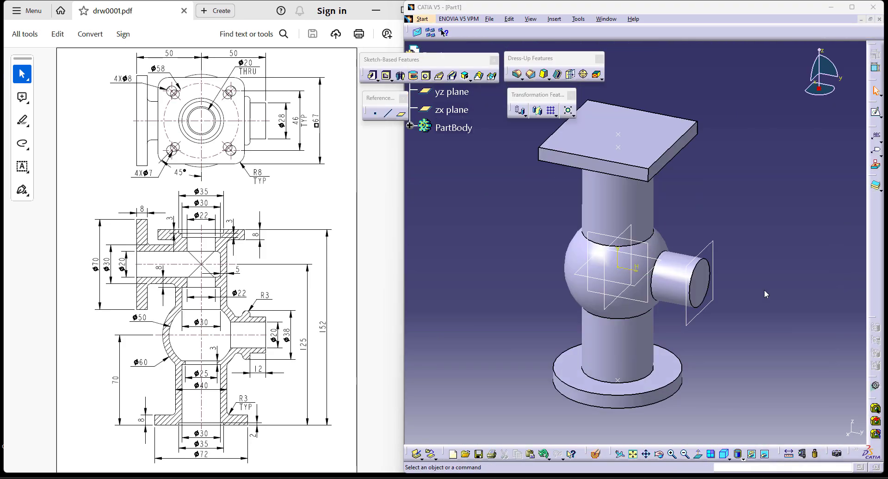
Step: Start a shaft sketch on the yz plane and project the branch's axis and end face into it
left_click(728, 314)
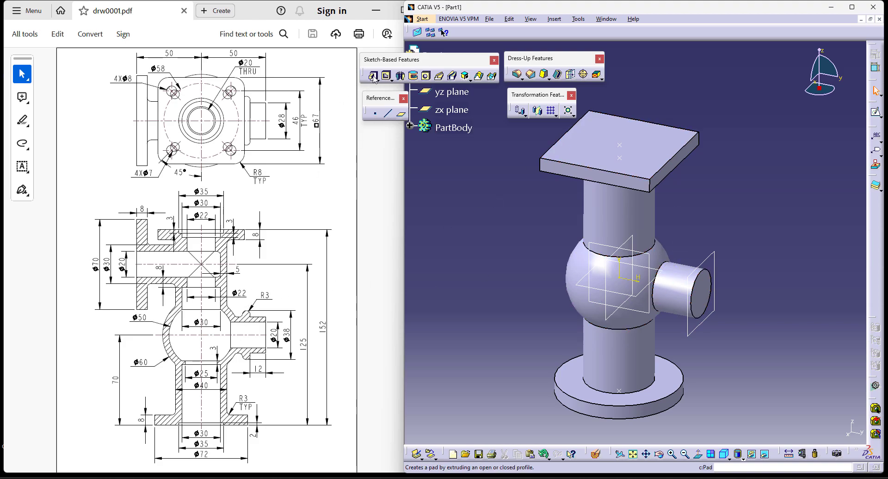
left_click(402, 76)
left_click(832, 353)
left_click(655, 253)
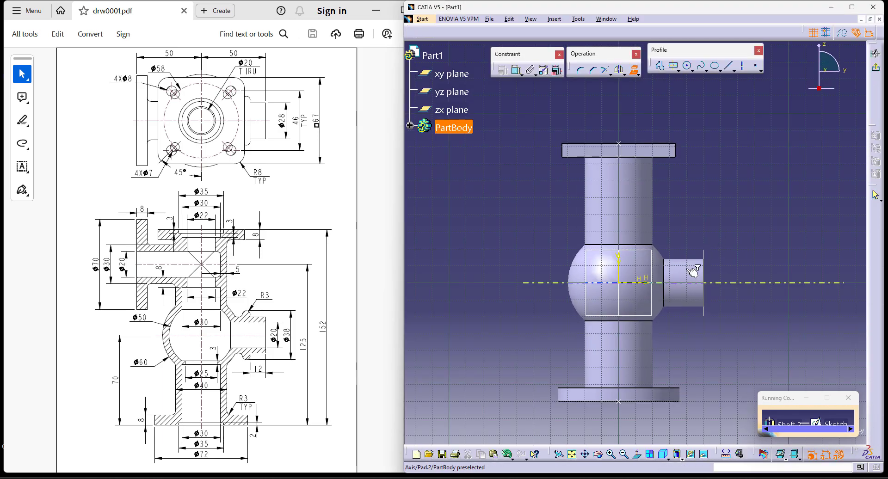
middle_click_drag(692, 272, 740, 310)
left_click(740, 310)
left_click(634, 70)
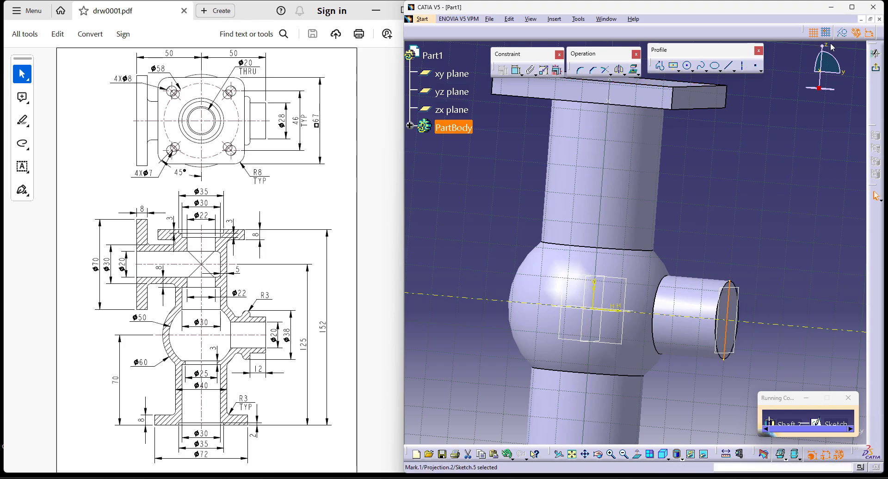
Step: Project the silhouette edges of the branch cylinder into the shaft sketch
left_click(637, 454)
middle_click_drag(753, 215, 731, 204)
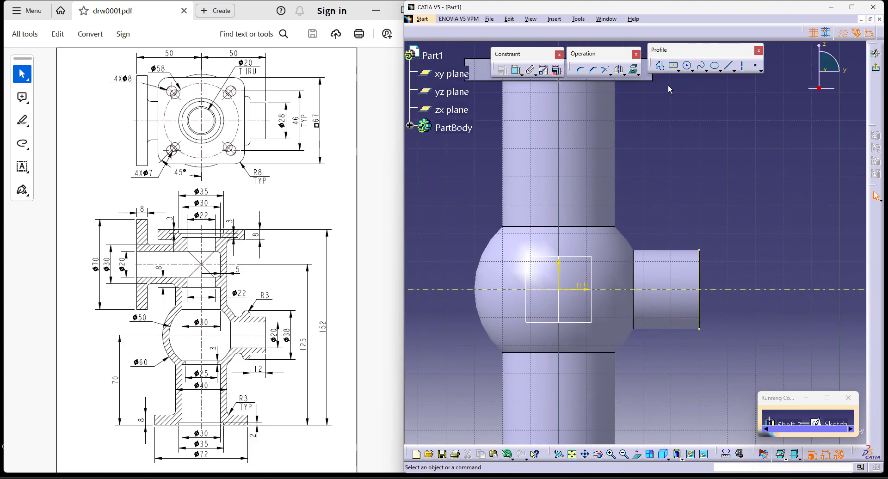
left_click(637, 75)
left_click(677, 82)
left_click(683, 270)
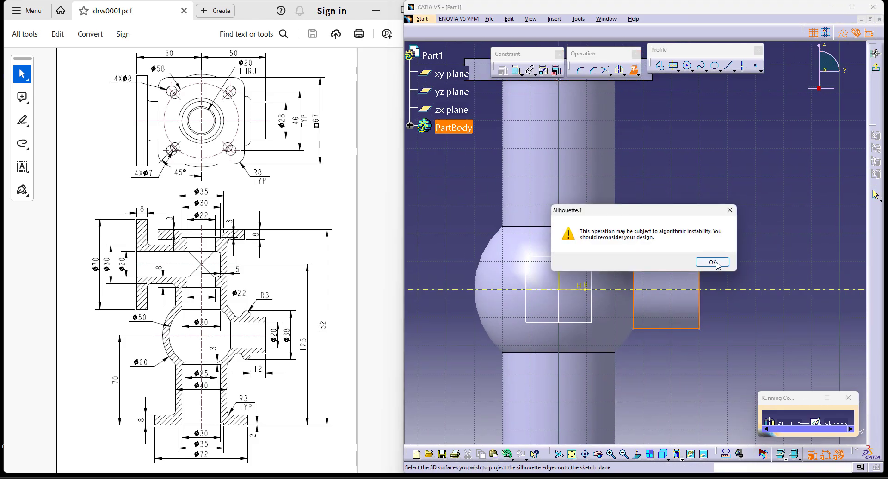
left_click(715, 263)
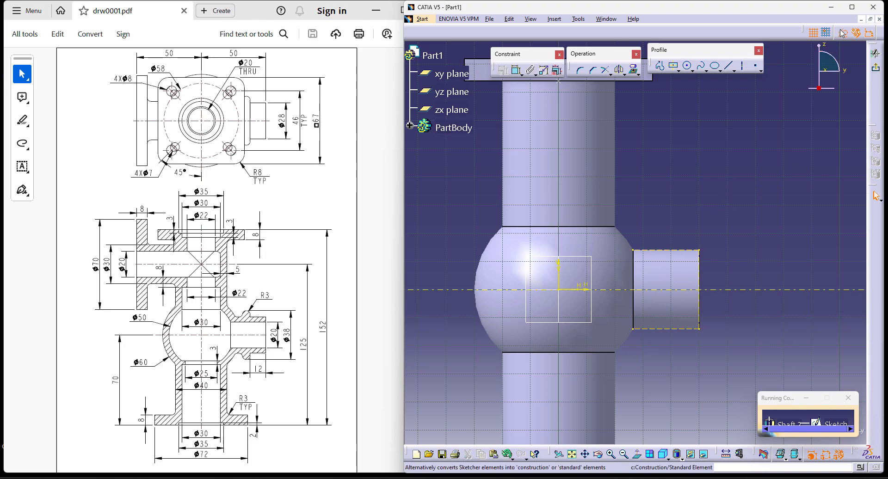
Step: Sketch a semicircular arc about 5 mm in radius centred on the branch's upper silhouette edge
left_click(691, 71)
left_click(782, 82)
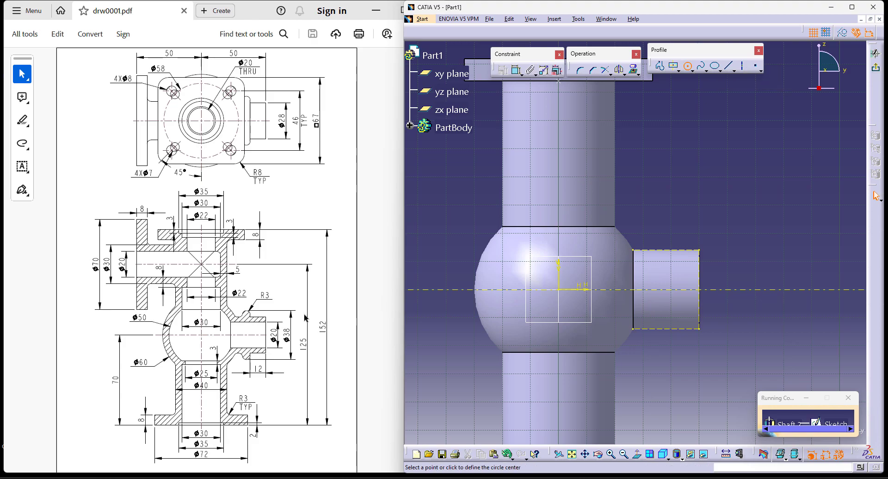
left_click(654, 250)
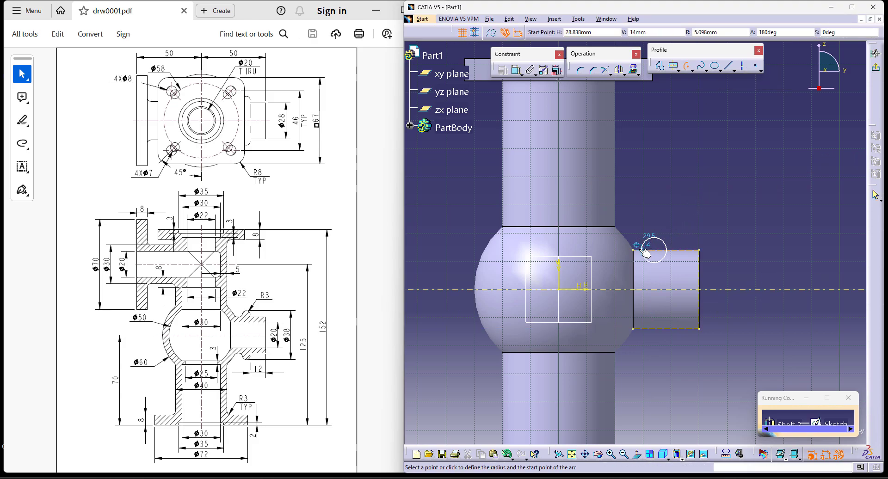
left_click(643, 247)
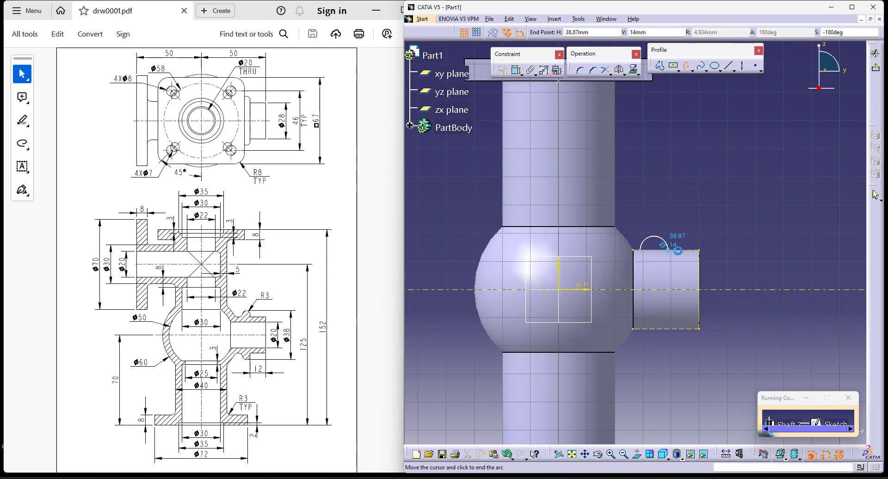
left_click(671, 248)
Step: Dimension the radius of the arc on the branch's upper edge as 3 mm
left_click(514, 73)
left_click(670, 215)
double_click(670, 216)
type("3")
key("Return")
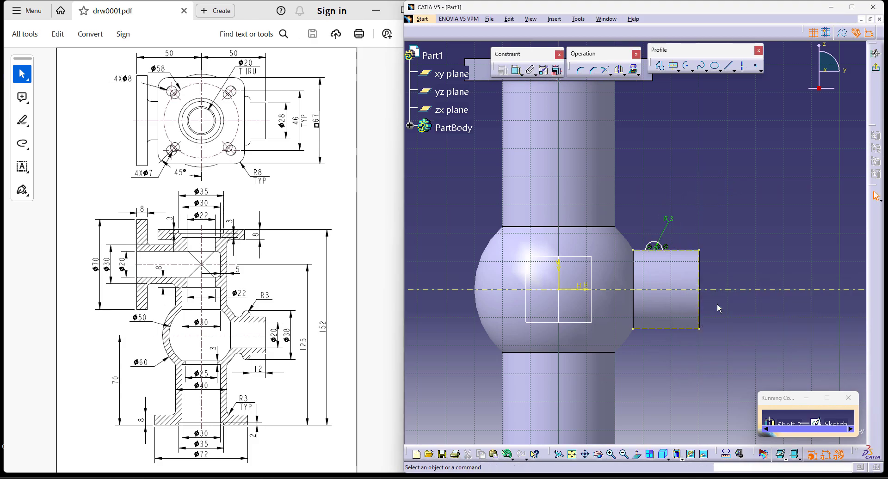
Step: Delete the arc on the branch's upper silhouette edge
mouse_move(656, 249)
middle_mouse_down()
mouse_move(685, 191)
mouse_move(583, 117)
middle_mouse_up()
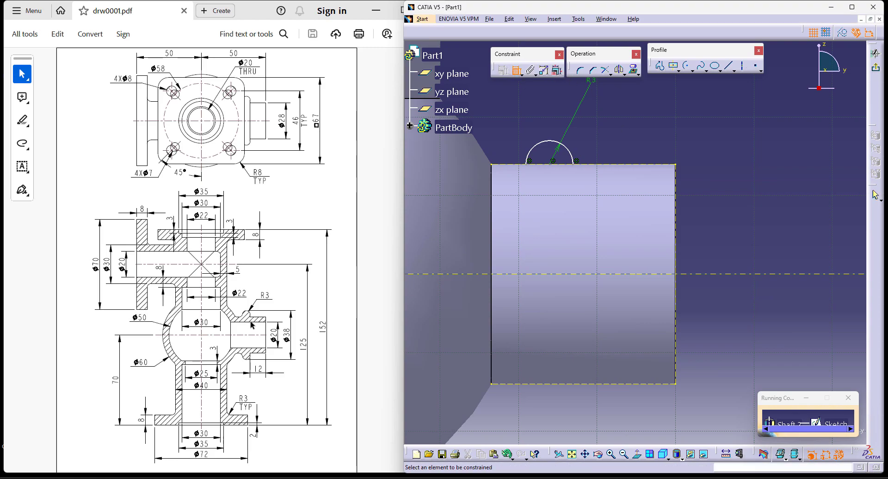
key("Escape")
left_click(568, 149)
key("Delete")
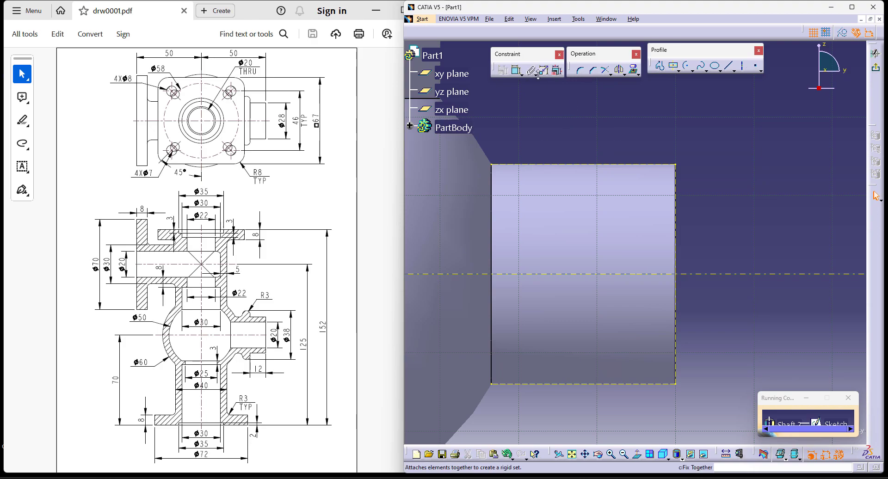
Step: Sketch a semicircular arc about 2.3 mm in radius slightly above the branch's upper edge, near the spherical body
left_click(687, 69)
left_click(538, 142)
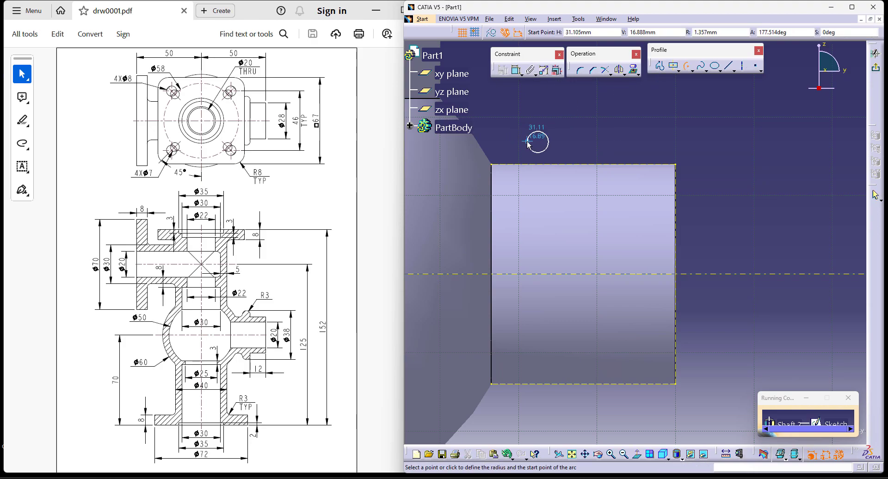
left_click(519, 144)
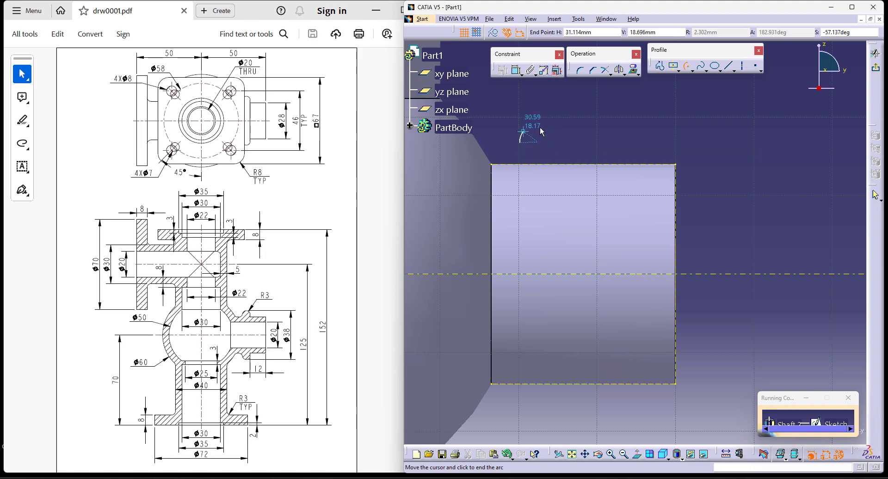
left_click(557, 144)
Step: Dimension the radius of the arc above the branch as 3 mm
left_click(513, 73)
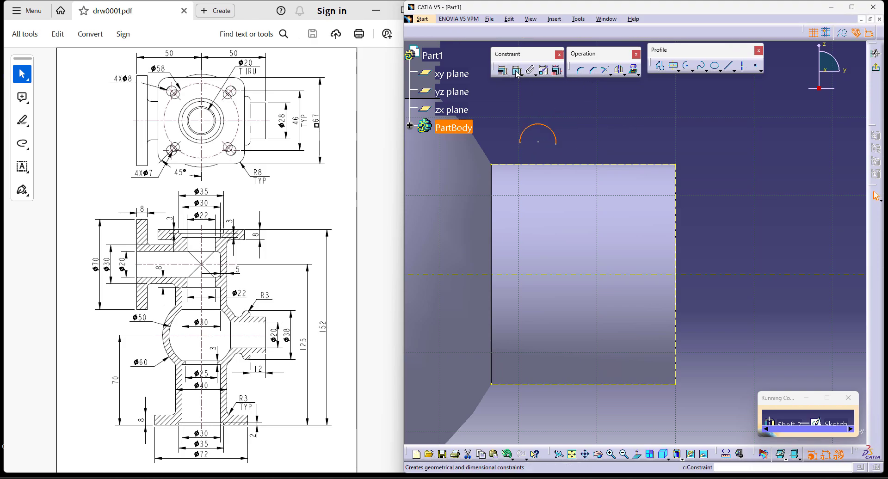
left_click(570, 110)
double_click(567, 108)
type("3")
key("Return")
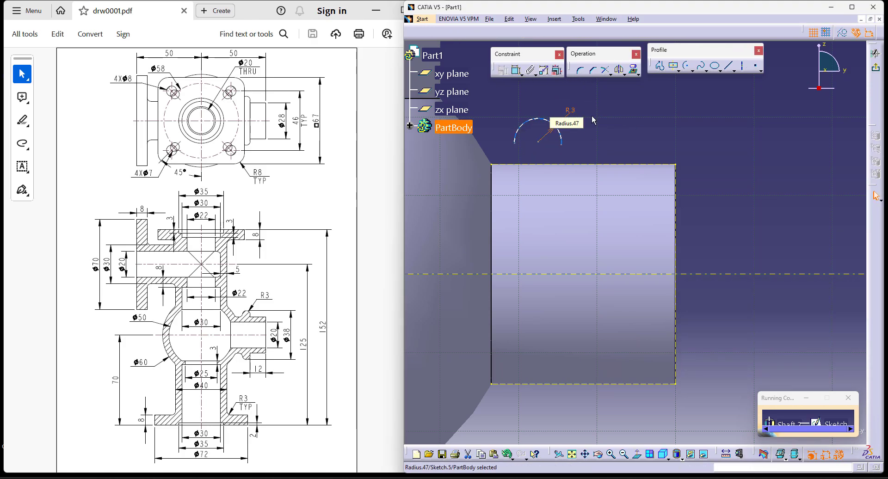
Step: Draw a line from the arc's outer end down to the branch's upper edge and make it vertical
left_click(515, 73)
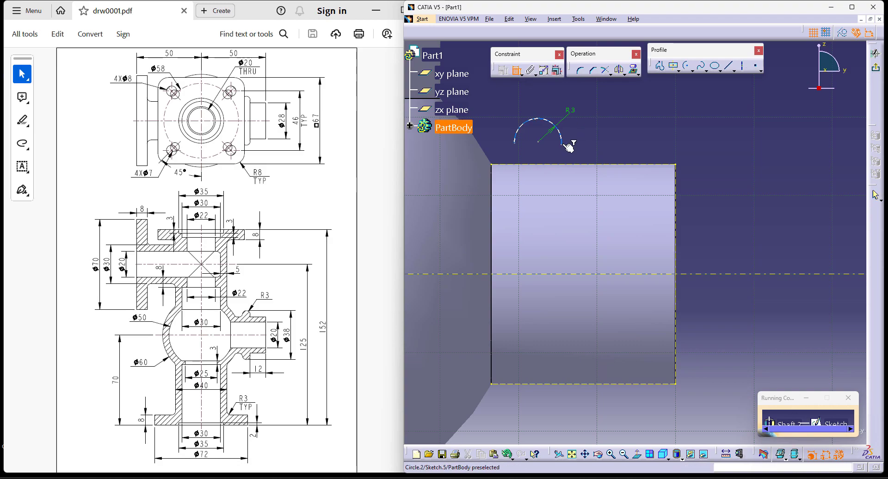
left_click(730, 66)
left_click(561, 144)
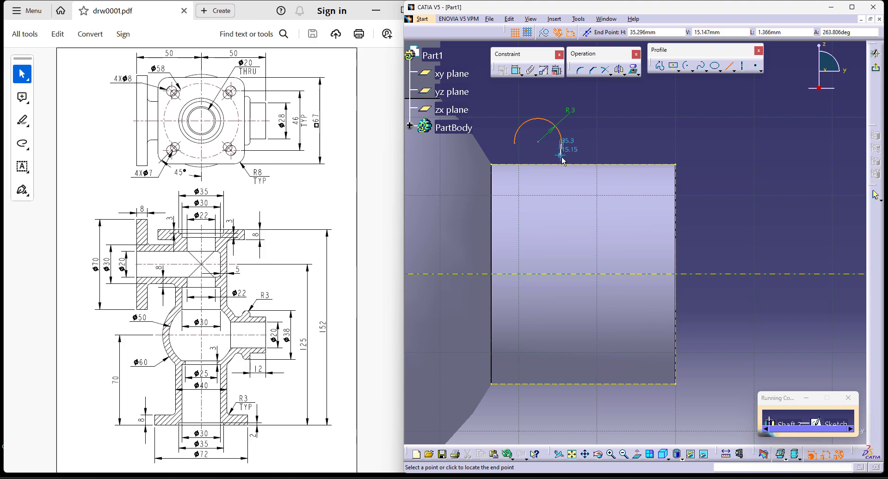
left_click(563, 161)
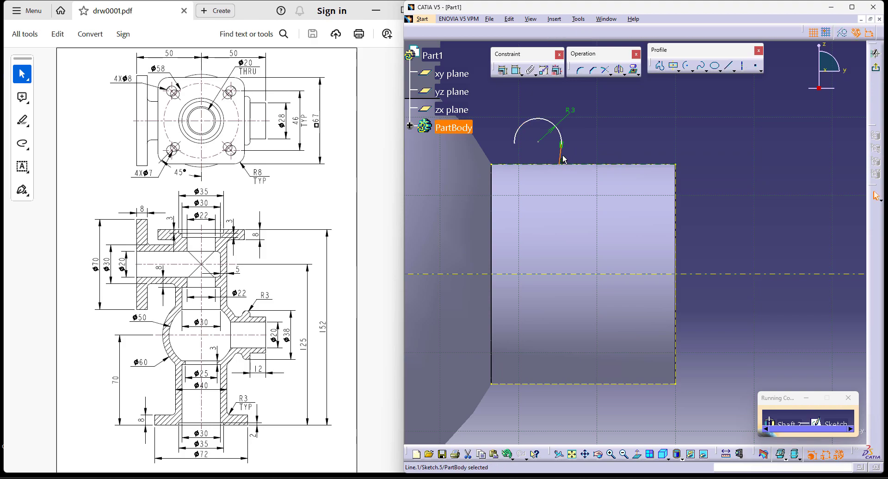
right_click(561, 158)
mouse_move(601, 284)
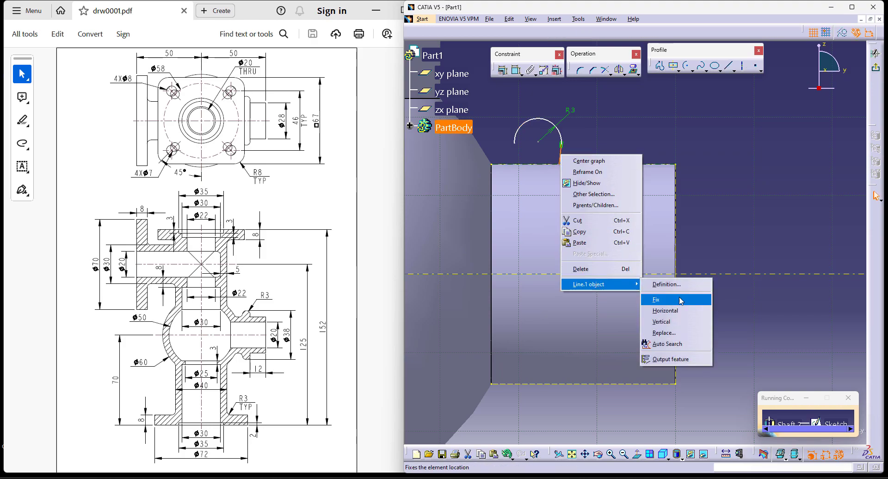
left_click(682, 324)
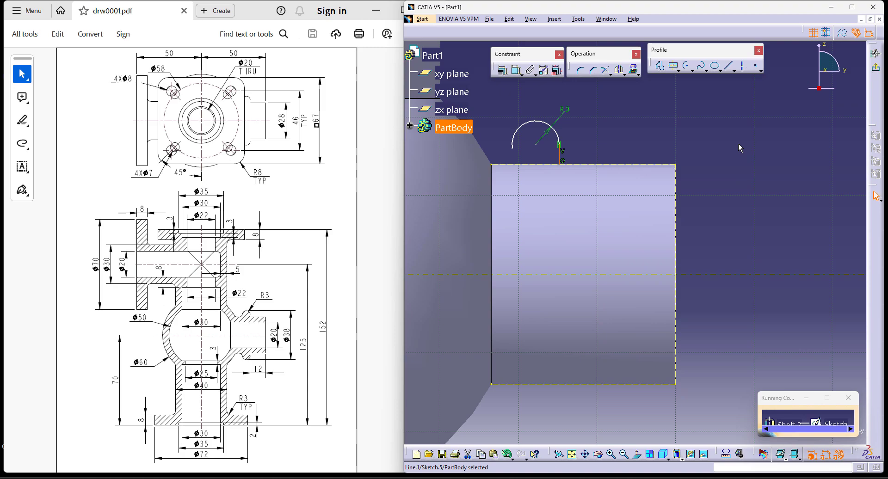
Step: Draw a matching vertical line from the arc's body-side end down to the branch's upper edge
left_click(730, 67)
left_click(512, 148)
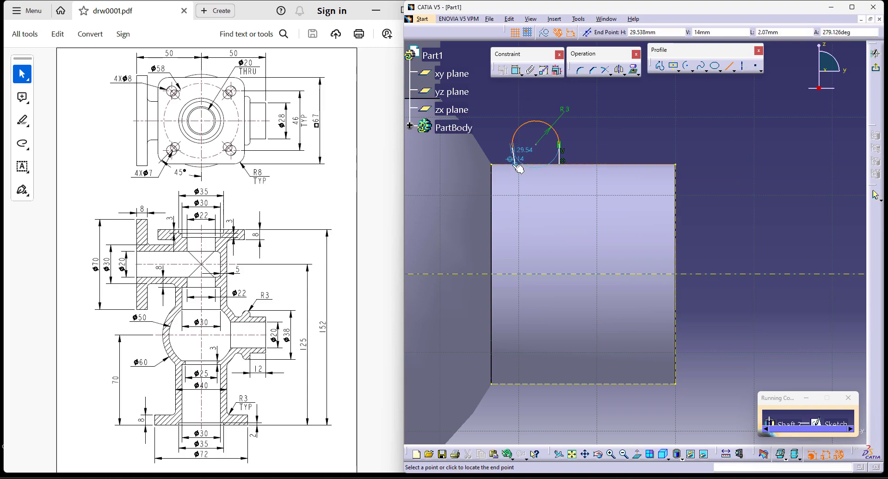
left_click(515, 164)
right_click(519, 160)
mouse_move(578, 287)
left_click(615, 322)
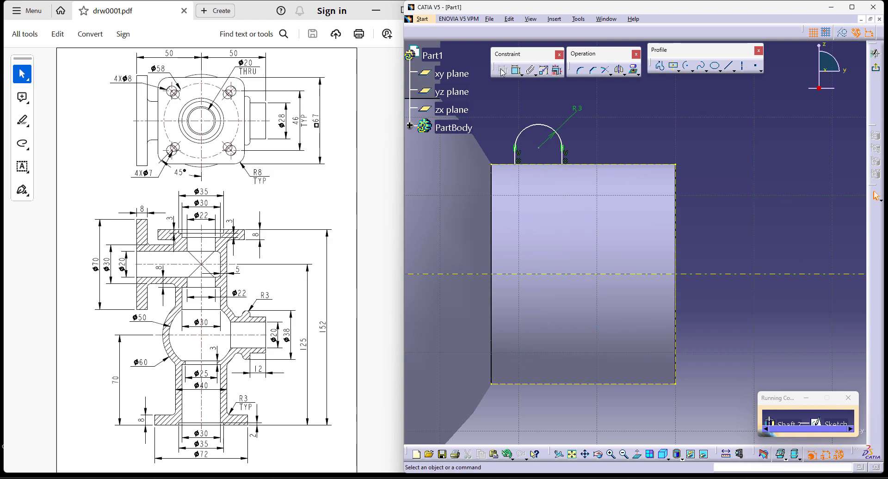
Step: Dimension the distance between the branch's end face and the nearer vertical line as 12 mm
left_click(518, 73)
left_click(675, 218)
left_click(565, 160)
left_click(627, 135)
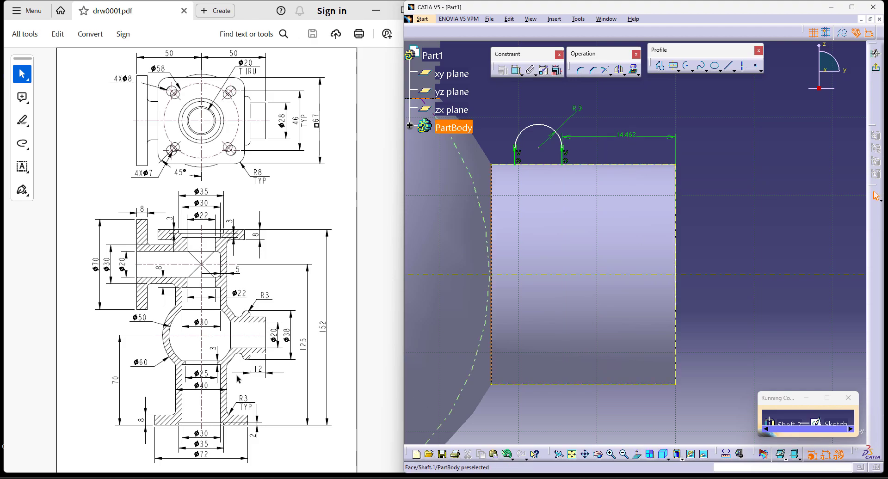
double_click(629, 136)
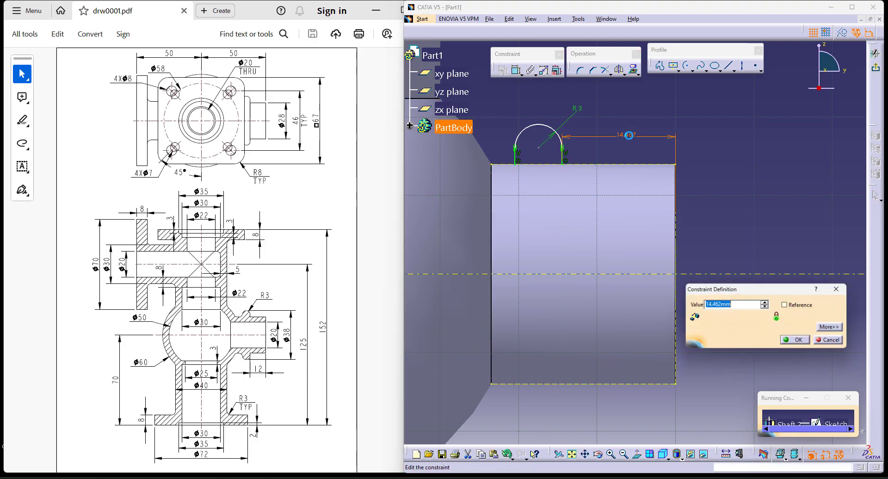
type("12")
key("Return")
Step: Dimension the arc's crest as a diameter about the branch axis and set it to 38 mm
mouse_move(775, 121)
middle_mouse_down("ctrl")
mouse_move(739, 181)
mouse_move(727, 135)
middle_mouse_up("ctrl")
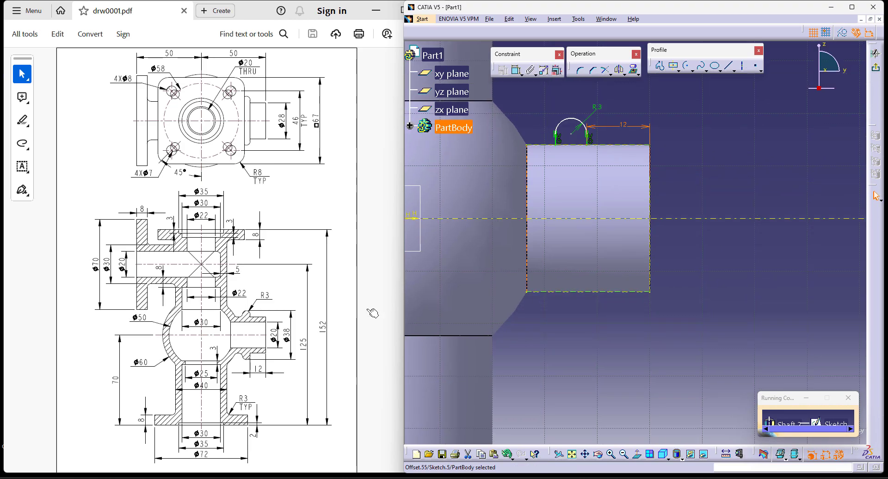
left_click(516, 72)
left_click(579, 122)
left_click(683, 220)
right_click(688, 182)
left_click(734, 222)
left_click(734, 189)
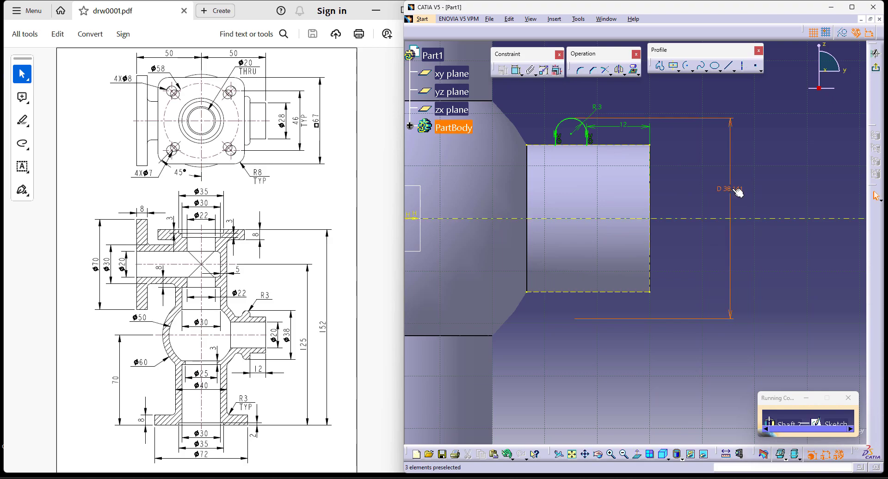
double_click(739, 193)
type("28")
key("Return")
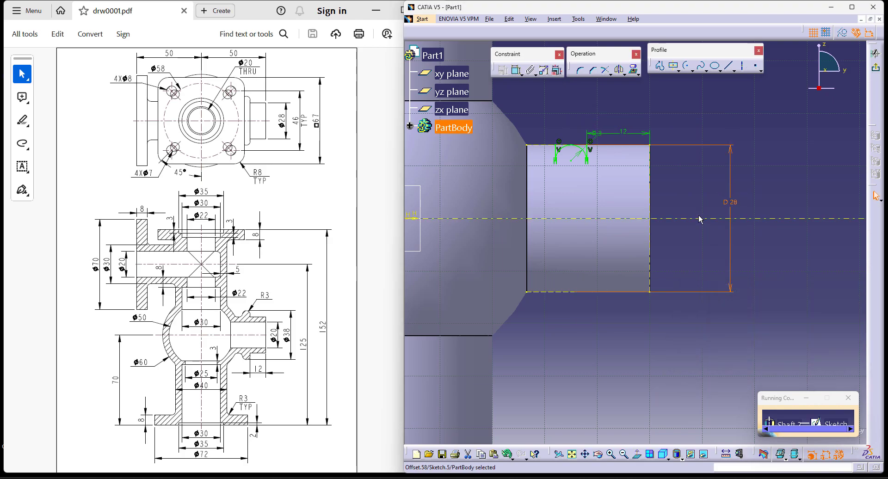
double_click(728, 204)
type("38mm")
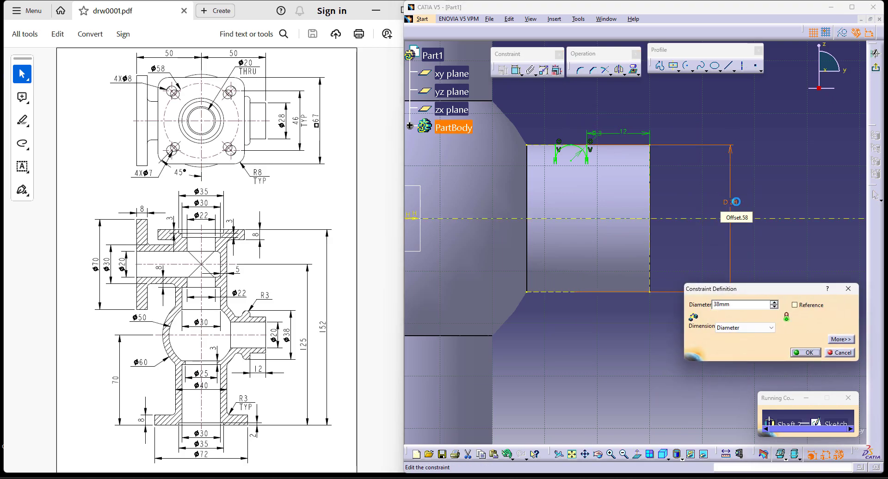
key("Return")
Step: Close the collar profile with a 6 mm horizontal line joining the lower ends of the two vertical lines
left_click(728, 67)
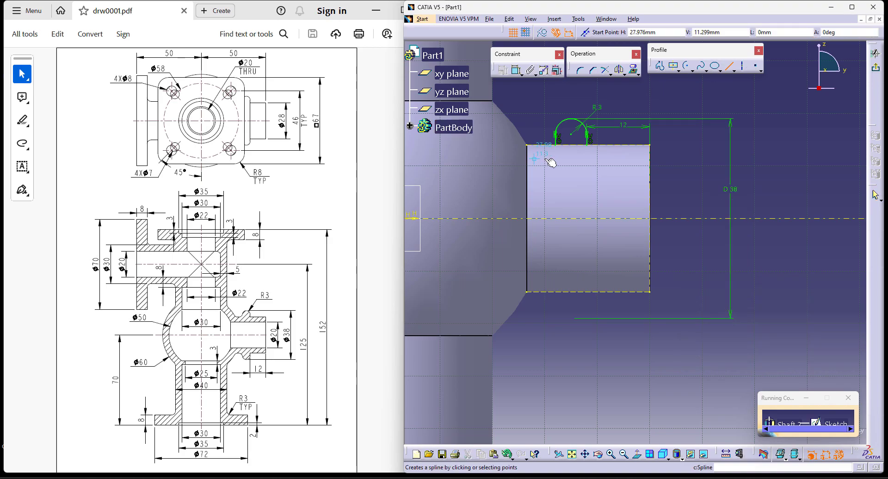
left_click(557, 145)
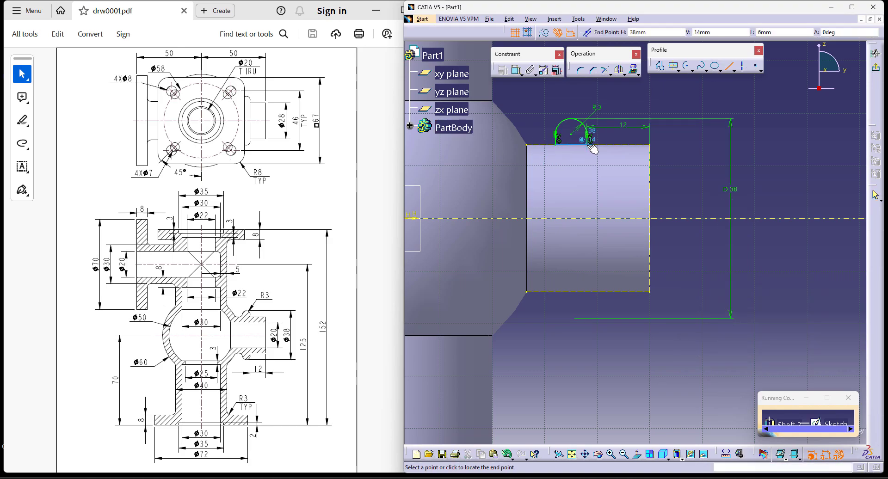
left_click(590, 145)
Step: Finish the sketch and revolve the collar profile 360° about the side branch's axis as a shaft
left_click(875, 68)
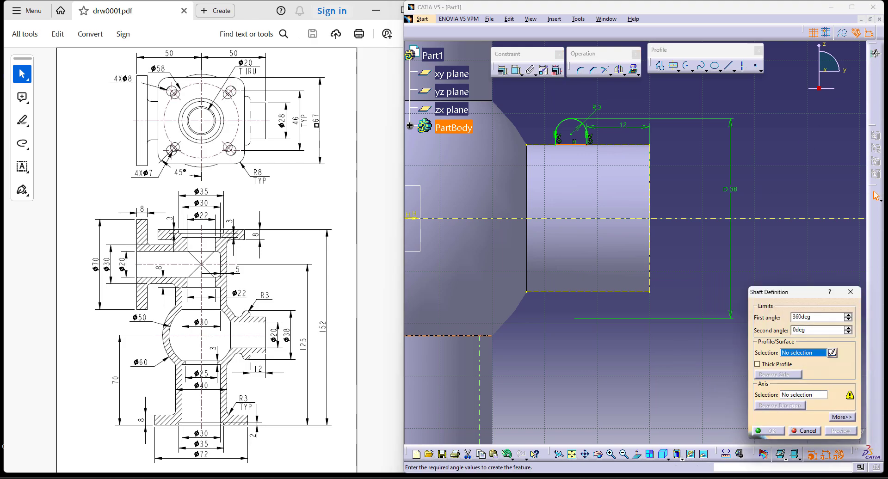
left_click(527, 337)
middle_click_drag(527, 335, 550, 278)
left_click(724, 455)
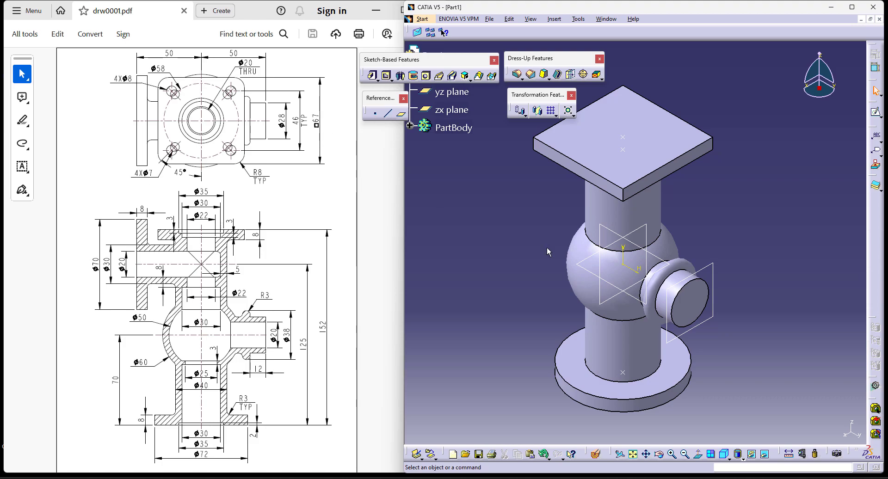
Step: Create a reference plane offset 50 mm from the zx plane, reversed to the side opposite the collared branch
middle_click_drag(546, 260, 547, 287)
left_click(637, 257)
left_click(398, 116)
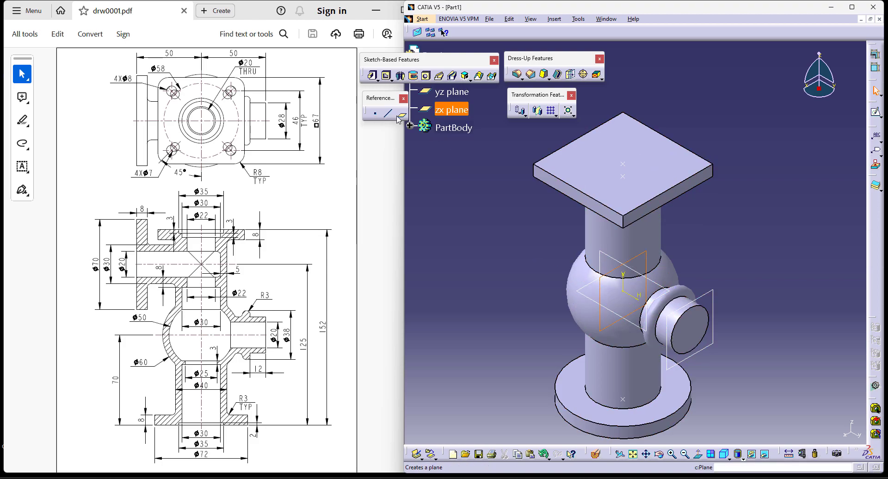
middle_click_drag(510, 306, 615, 296)
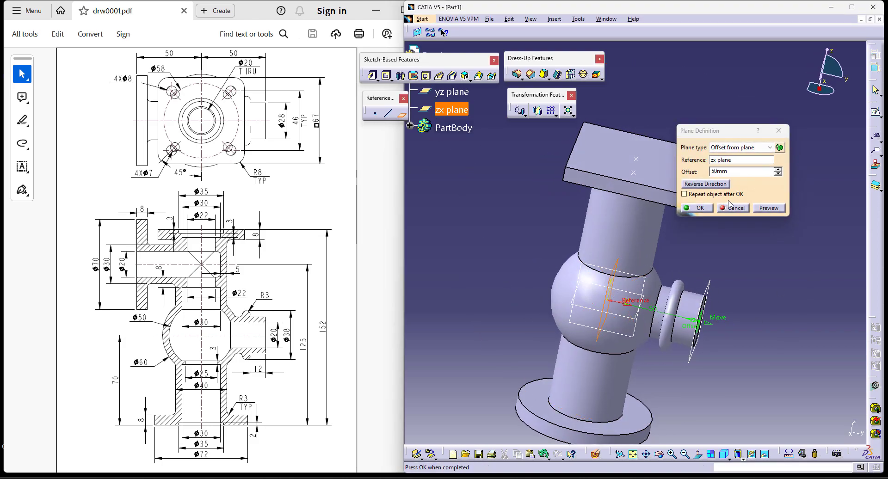
left_click(709, 184)
left_click(698, 208)
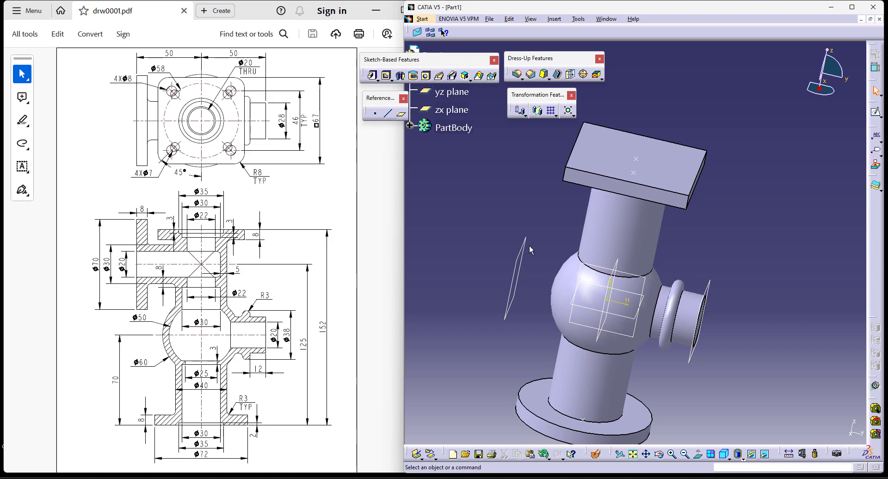
Step: Create a second reference plane offset 8 mm from Plane.3 toward the body
left_click(401, 114)
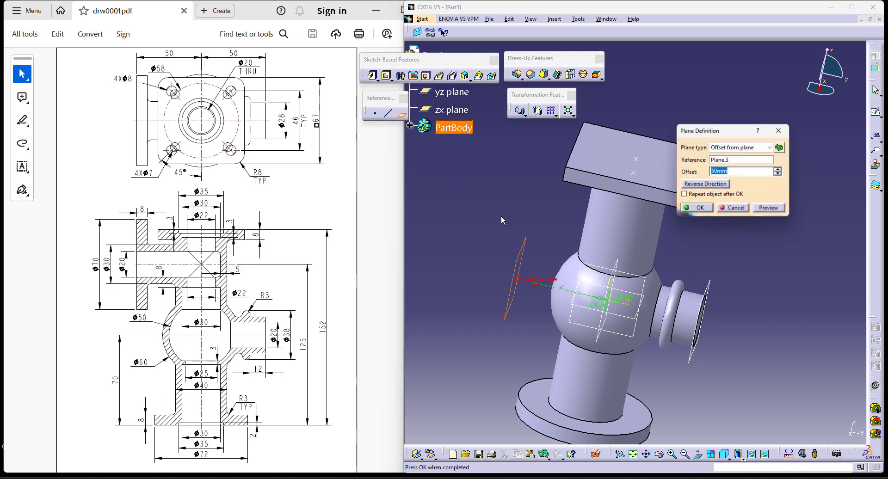
type("8")
key("Return")
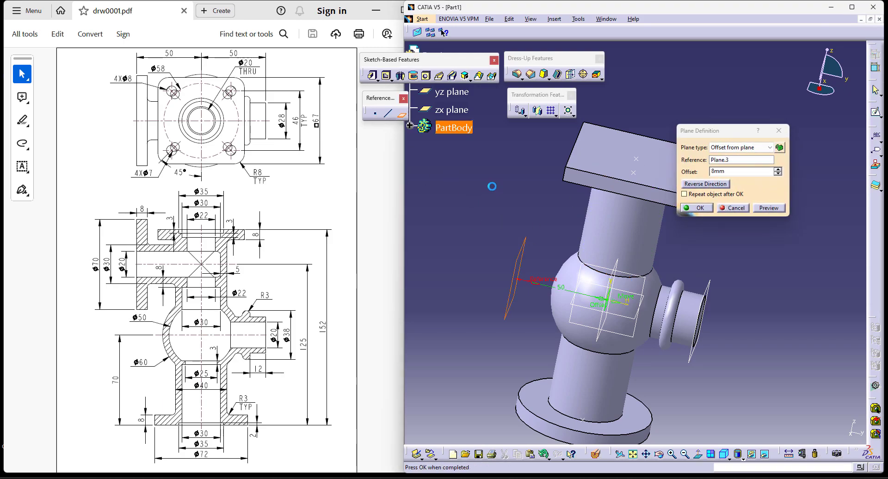
left_click(712, 208)
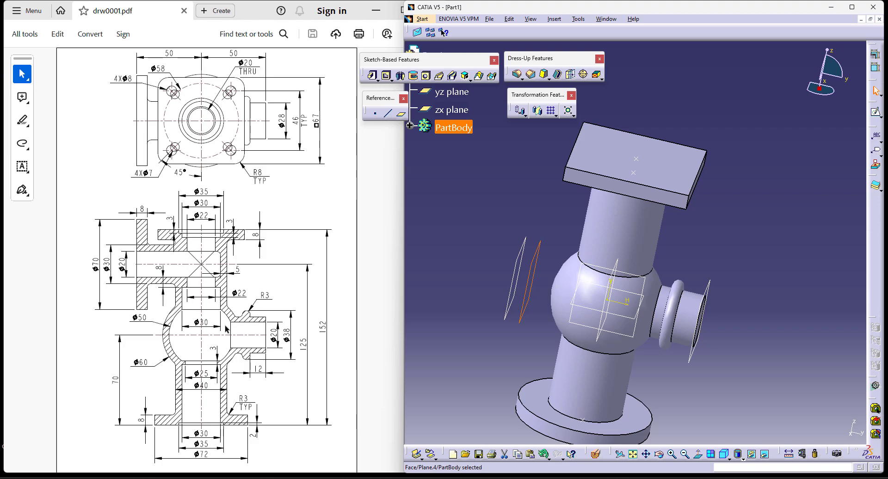
Step: Start a pad sketch on the plane nearer the body and draw a circle about 49 mm in diameter centred on the origin
left_click(526, 267)
middle_click_drag(488, 232, 560, 263)
left_click(372, 75)
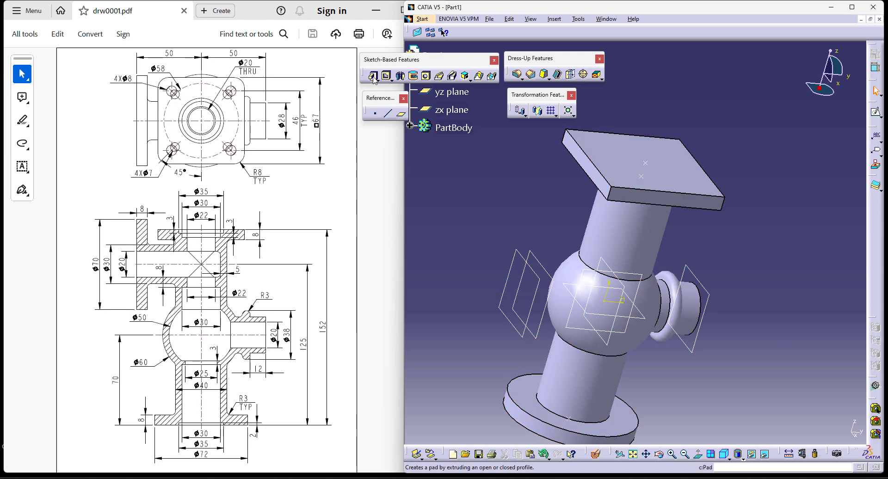
left_click(805, 280)
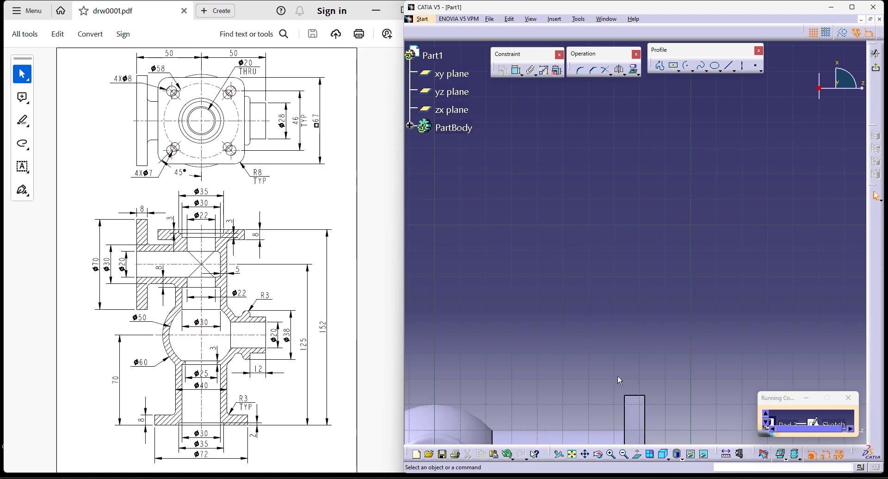
left_click(693, 70)
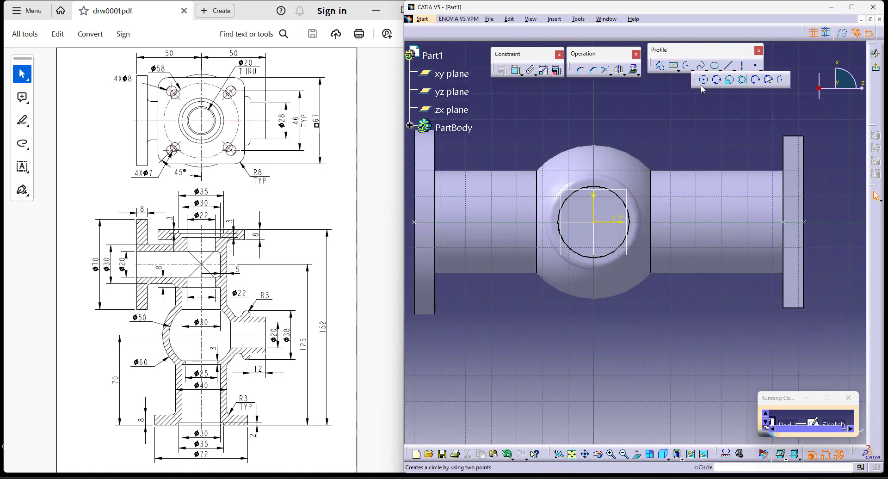
left_click(595, 222)
left_click(606, 285)
Step: Dimension the circle's diameter as 30 mm
left_click(516, 71)
left_click(612, 114)
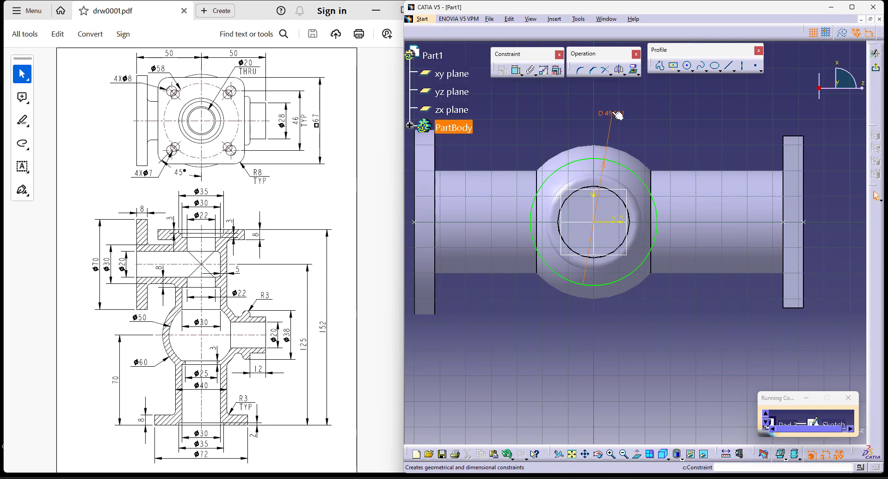
double_click(615, 114)
type("30")
key("Return")
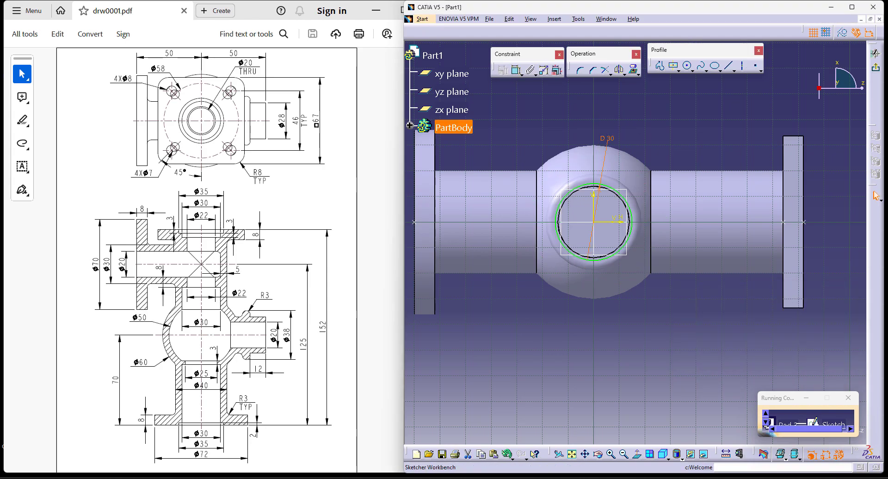
Step: Finish the sketch and extrude the 30 mm circle toward the body with the Up to next limit
left_click(877, 71)
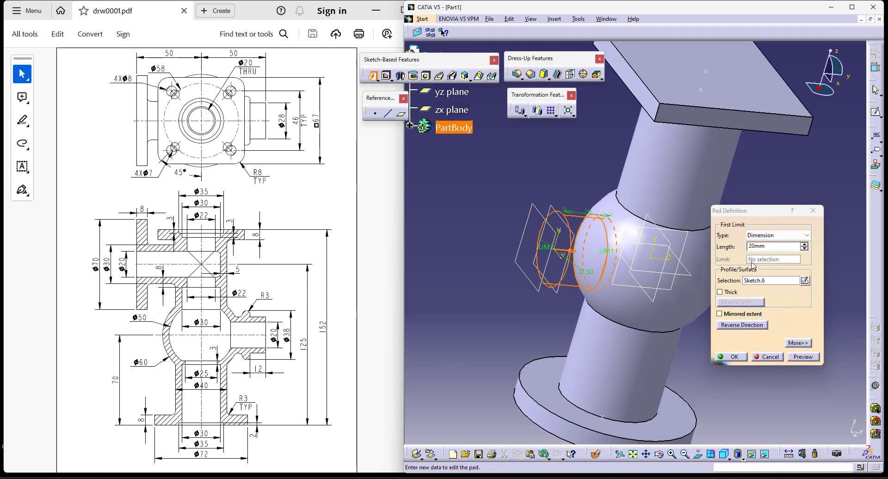
left_click(777, 235)
left_click(763, 248)
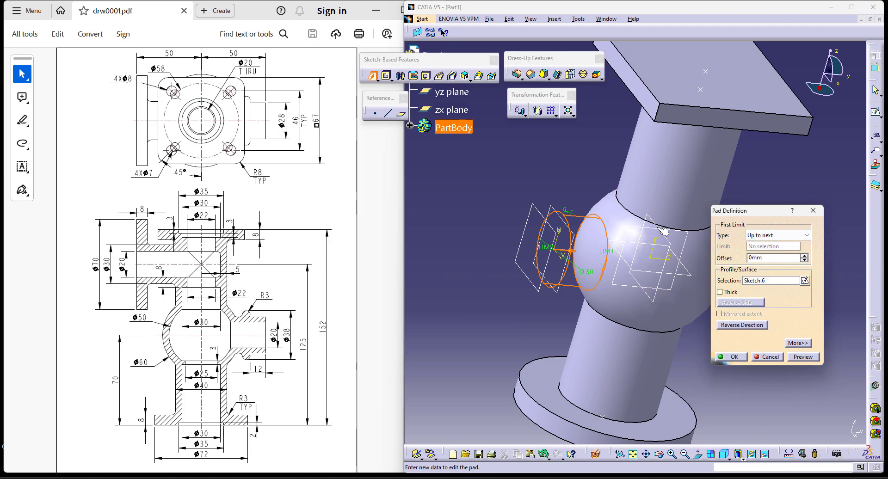
left_click(734, 357)
Step: Accept the 30 mm branch pad opposite the collared branch and reopen its sketch for editing
middle_click_drag(723, 319, 679, 299)
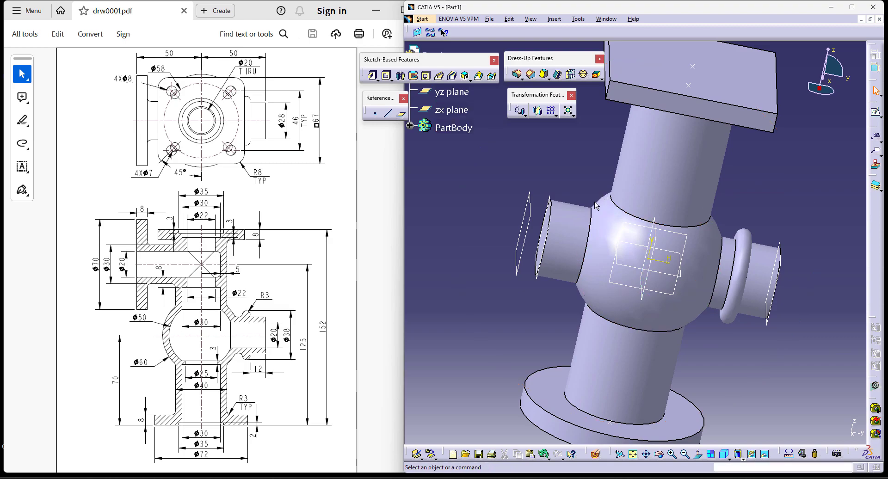
middle_click_drag(607, 173, 627, 167)
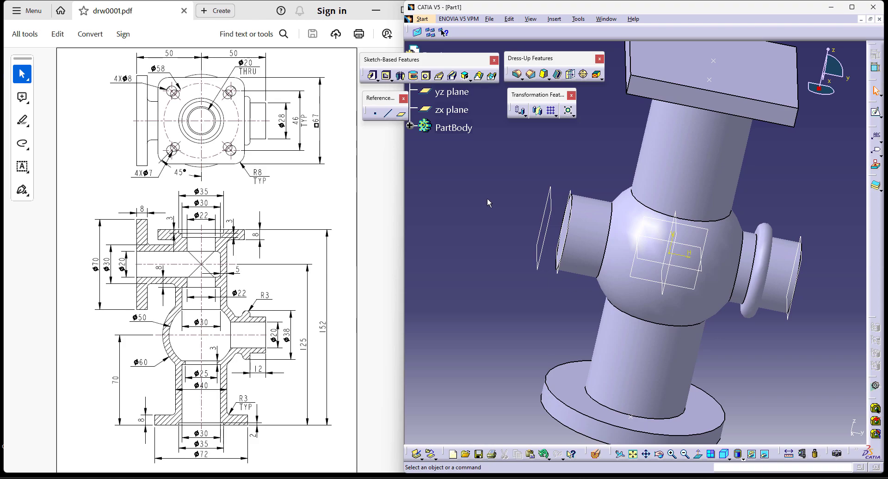
middle_click_drag(558, 257, 552, 293, "ctrl")
left_click(410, 125)
double_click(459, 381)
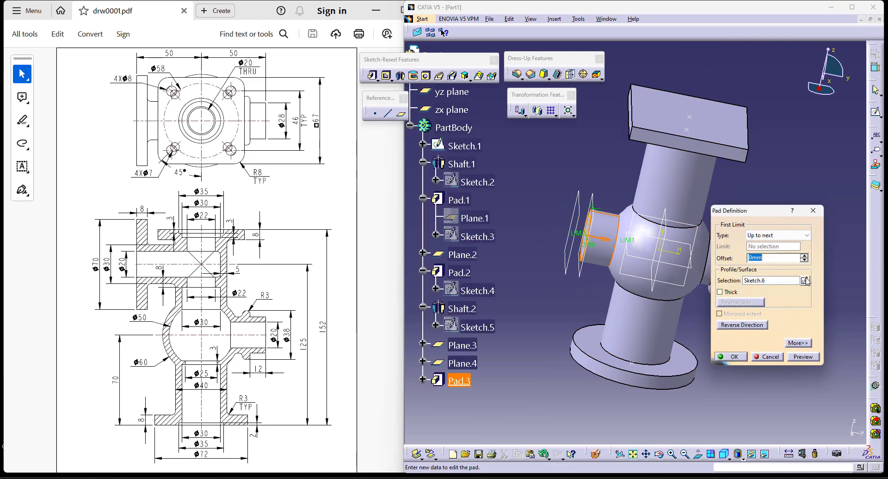
left_click(805, 281)
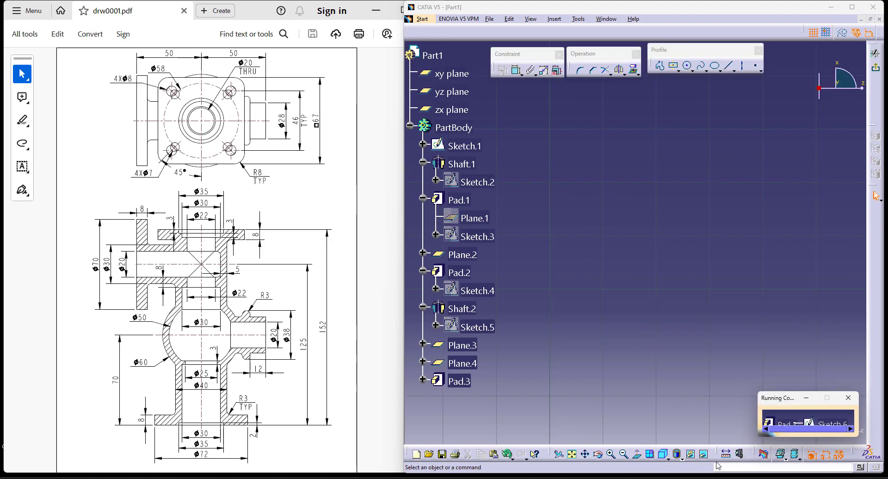
Step: Delete the 30 mm circle centred on the spherical body from the branch sketch
left_click(664, 454)
mouse_move(656, 212)
middle_mouse_down()
mouse_move(648, 312)
mouse_move(710, 277)
mouse_move(656, 332)
middle_mouse_up()
middle_click_drag(659, 247, 739, 320)
left_click(669, 458)
left_click(678, 431)
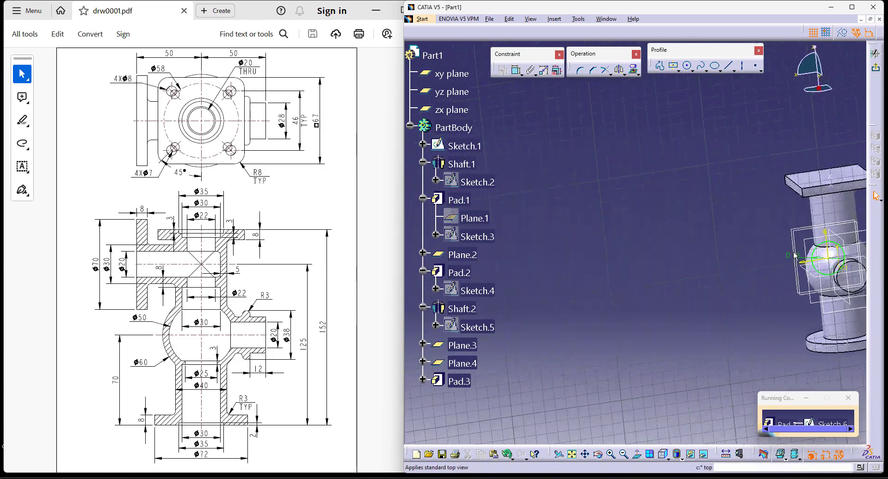
middle_click_drag(806, 261, 604, 227)
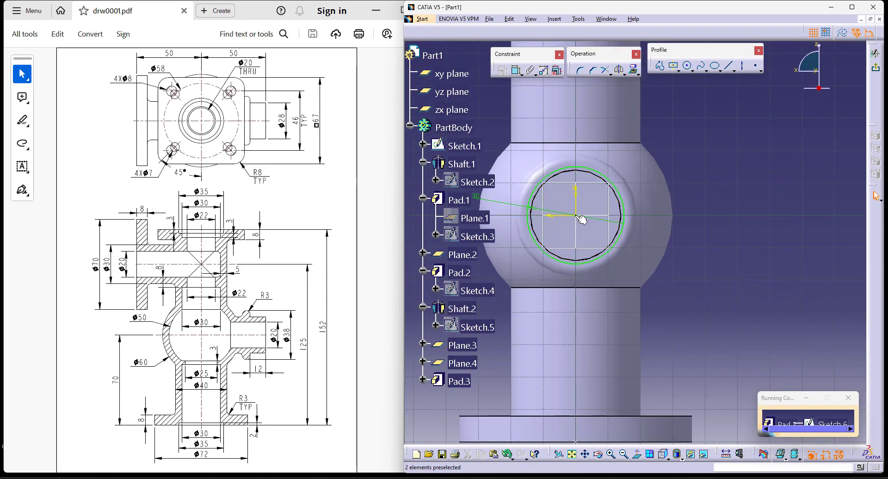
middle_click_drag(692, 206, 692, 406)
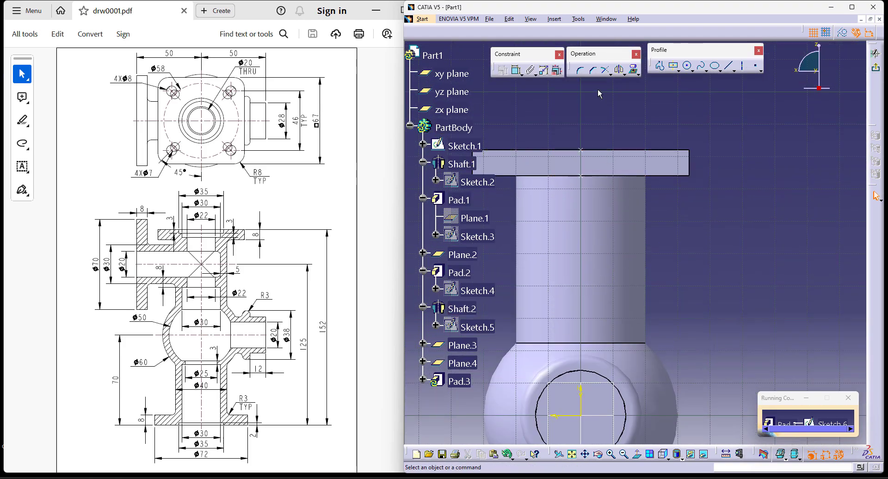
Step: Draw a circle about 29 mm in diameter on the upper pipe's vertical axis and dimension its diameter
left_click(688, 66)
left_click(581, 237)
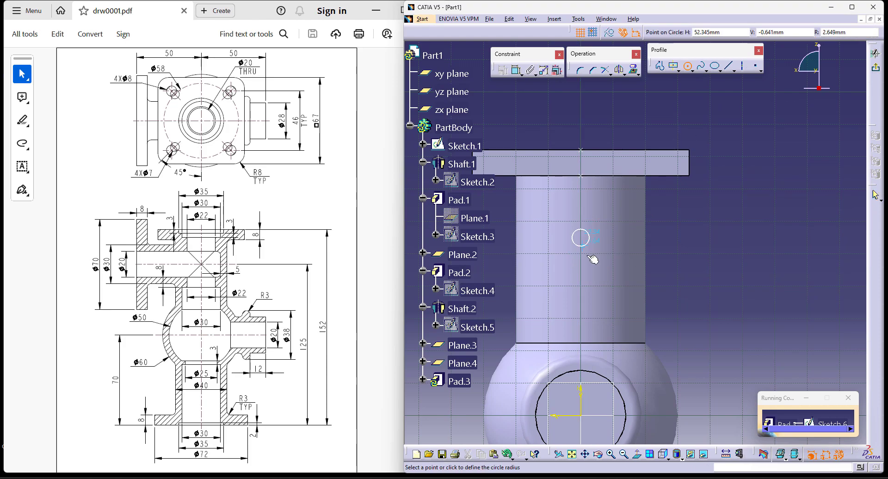
left_click(610, 277)
middle_click_drag(777, 303, 786, 209)
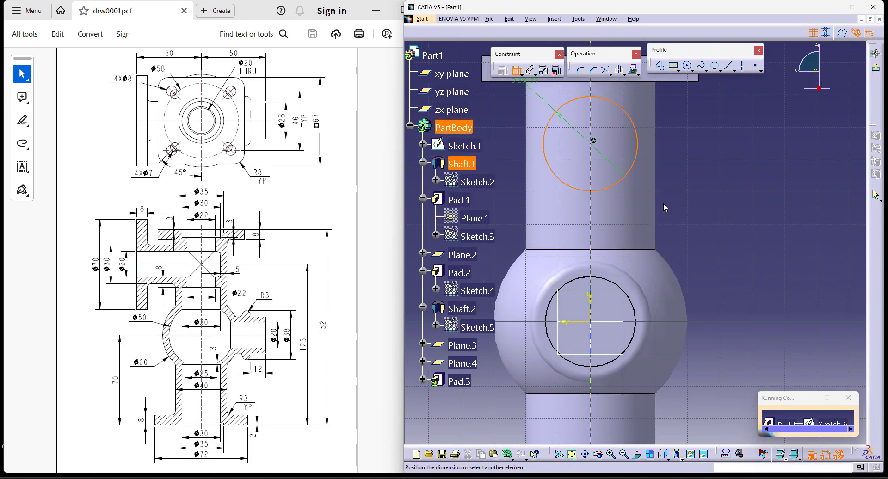
middle_click_drag(735, 326, 729, 252)
left_click(693, 108)
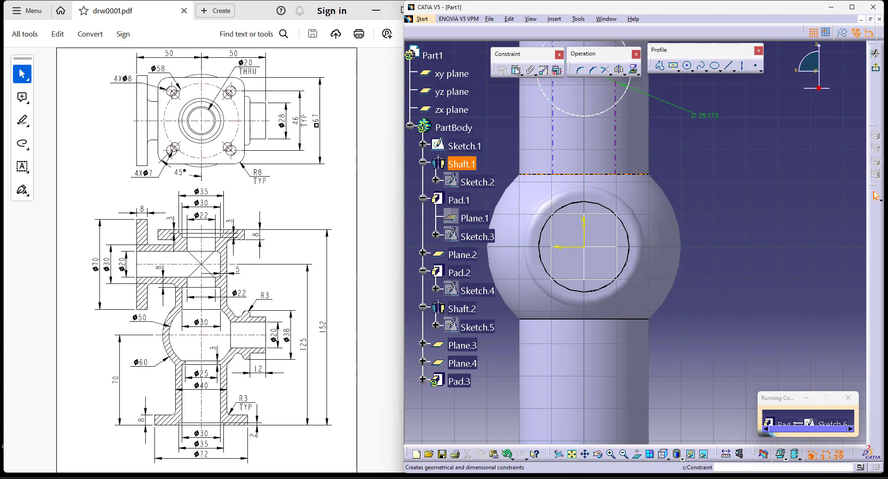
Step: Dimension the circle centre's height above the underside of the base flange as 125 mm
middle_click_drag(740, 297, 737, 206)
left_click(627, 384)
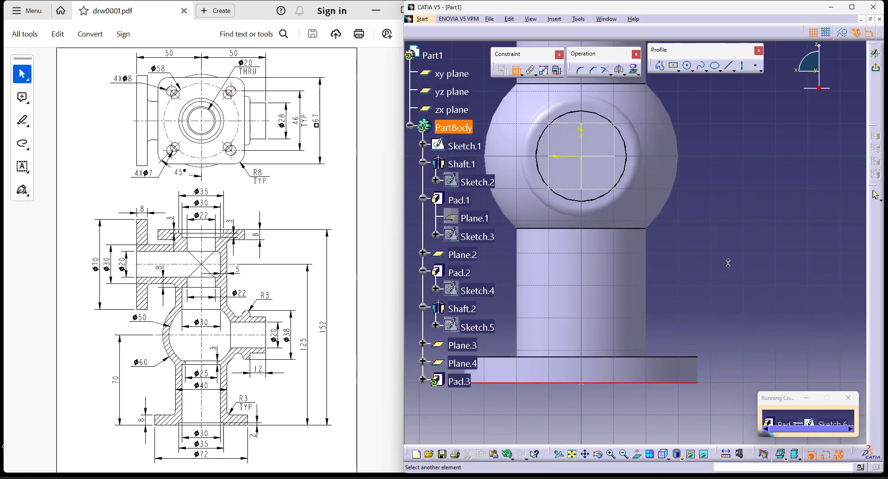
middle_click_drag(728, 262, 724, 314, "ctrl")
middle_click_drag(695, 218, 695, 342)
left_click(608, 210)
type("125mm")
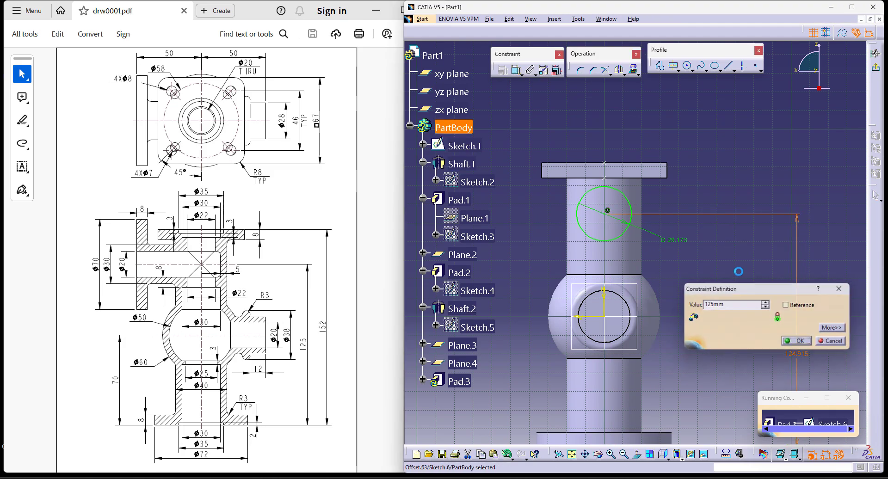
key("Return")
Step: Set the circle's diameter to 30 mm, finish the sketch and update the branch pad
left_click(674, 242)
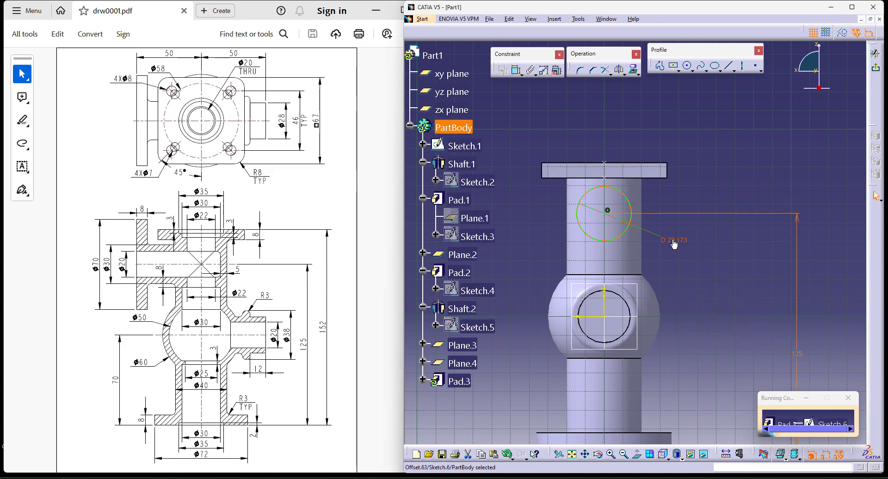
double_click(674, 240)
key("Return")
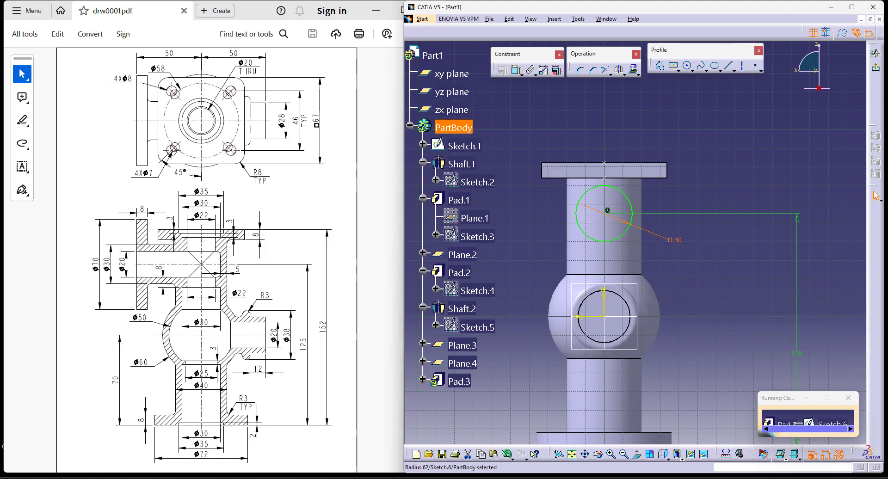
left_click(875, 68)
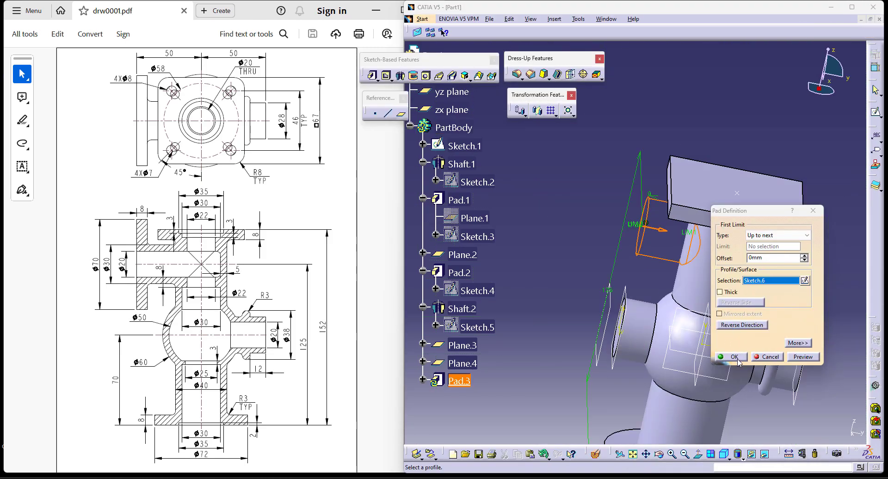
left_click(737, 358)
middle_click_drag(657, 259, 677, 305)
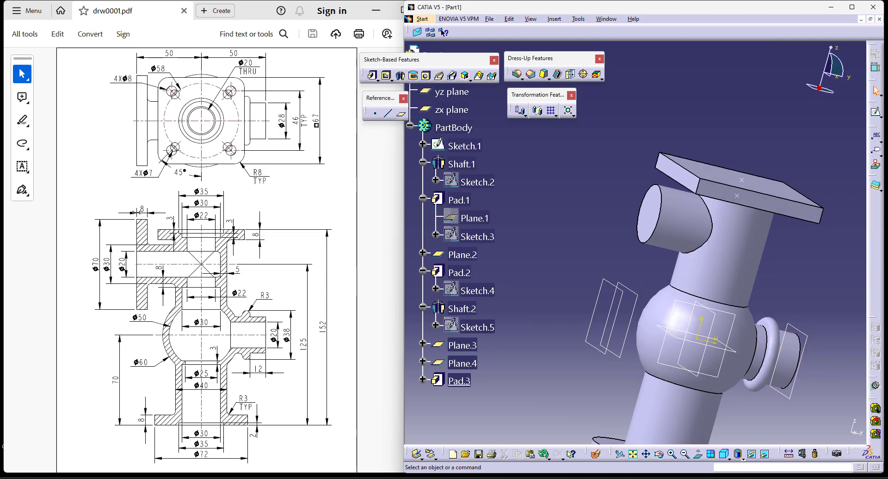
Step: Start a pad sketch on Plane.3 and draw a circle about 59 mm in diameter near the upper branch
left_click(451, 109)
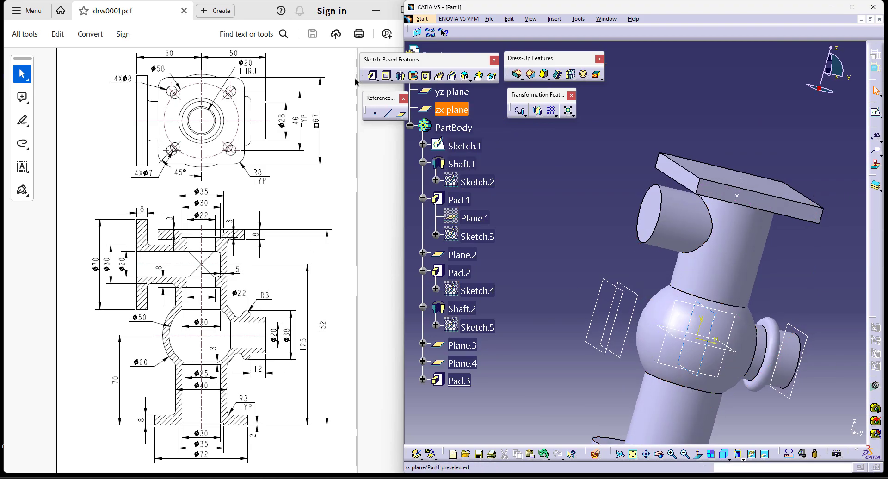
left_click(371, 75)
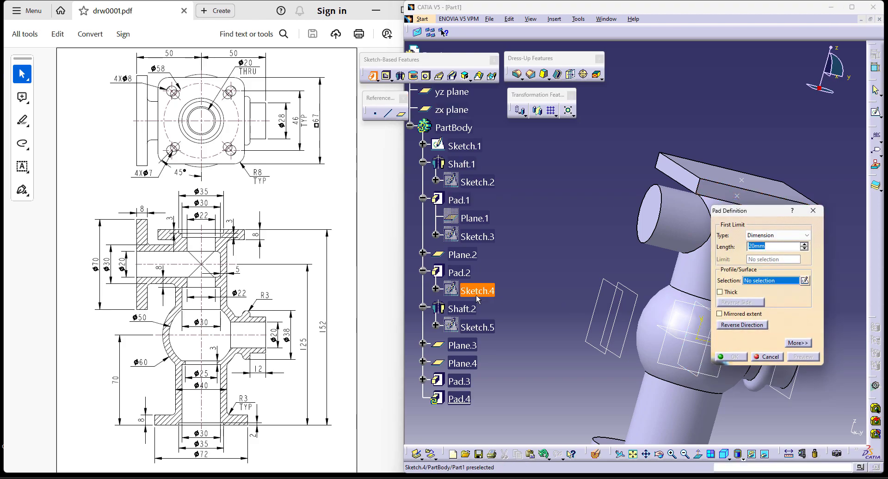
left_click(805, 281)
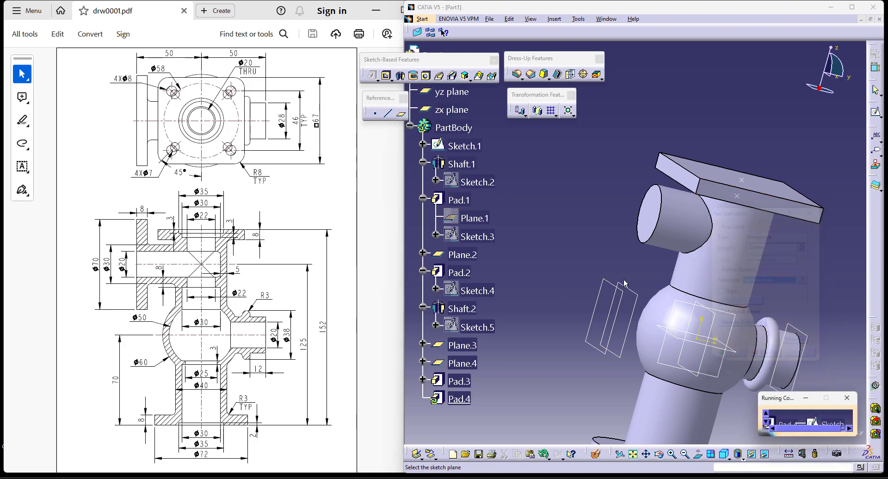
left_click(462, 345)
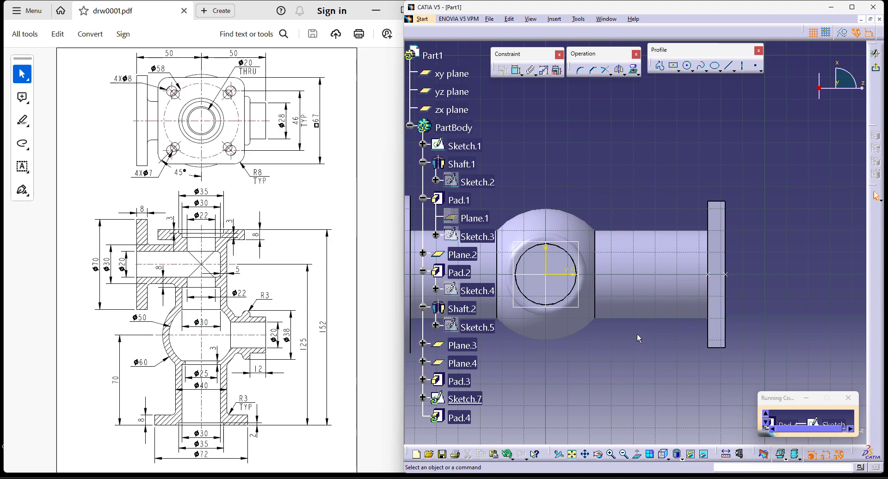
left_click(637, 454)
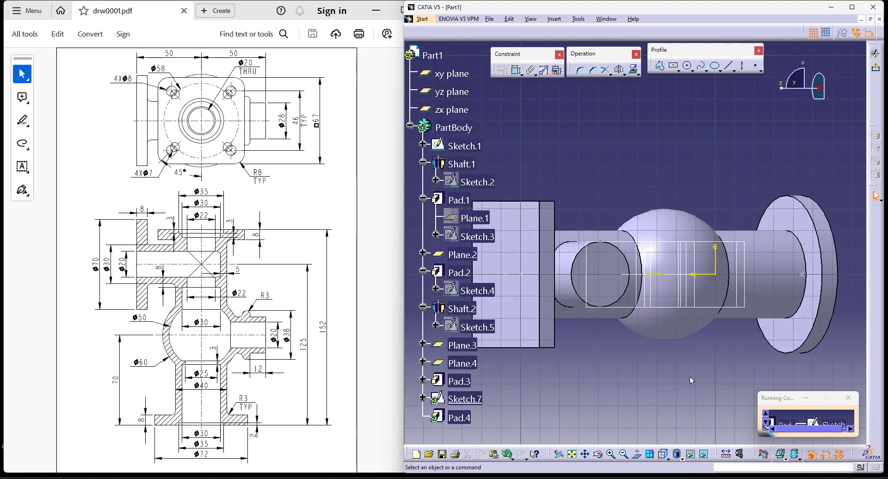
left_click(688, 66)
left_click(607, 181)
left_click(636, 241)
Step: Make the new circle concentric with the 30 mm circular end of the upper branch
left_click(515, 75)
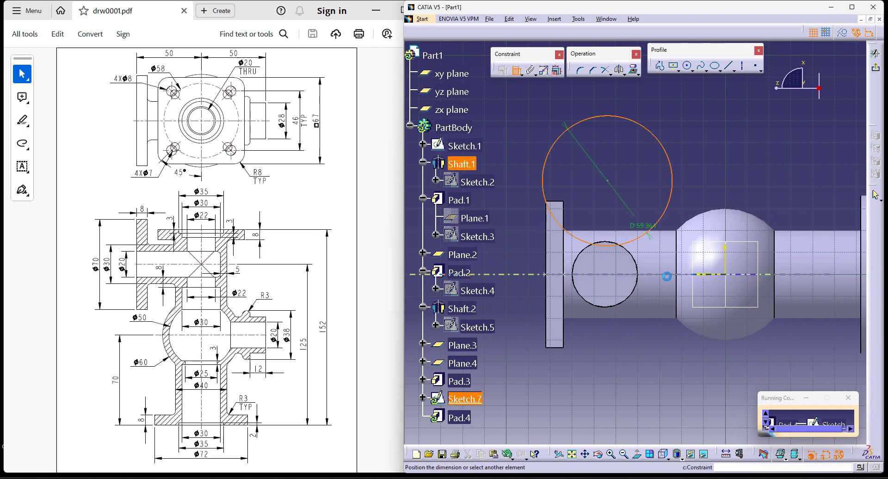
left_click(634, 287)
right_click(608, 359)
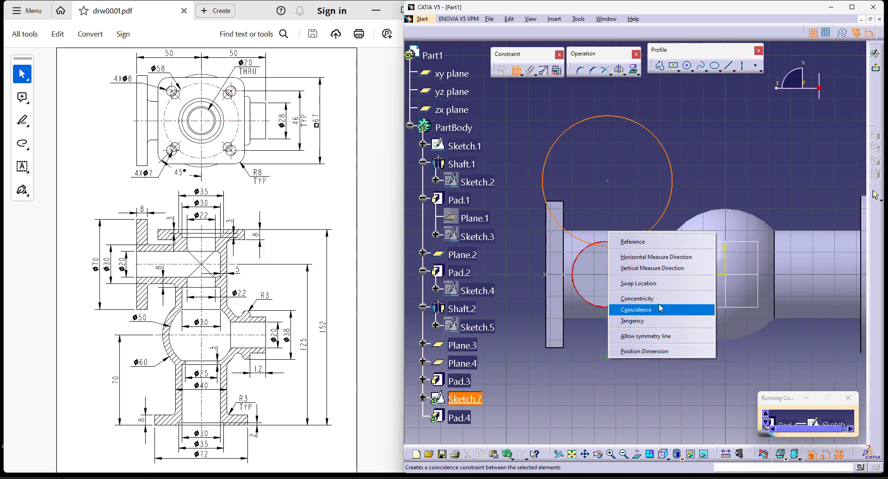
left_click(638, 299)
Step: Dimension the concentric circle's diameter as 70 mm and finish the sketch
left_click(515, 74)
left_click(640, 159)
double_click(643, 158)
type("7")
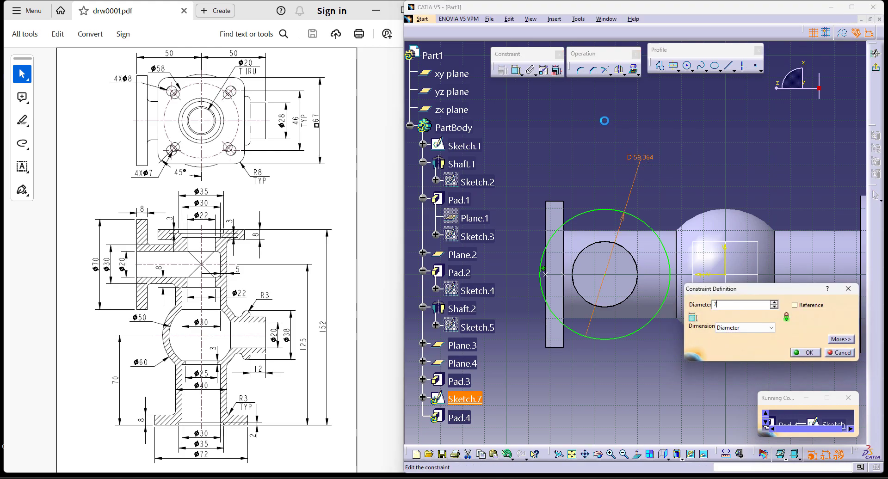
type("0")
key("Return")
left_click(876, 68)
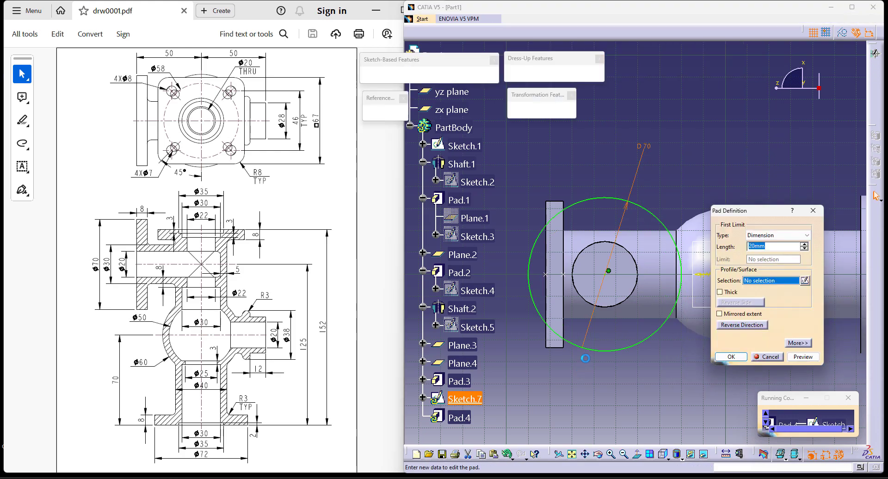
Step: Extrude the 70 mm flange circle with the Up to plane limit, ending at Plane.4
middle_click_drag(650, 210, 609, 235)
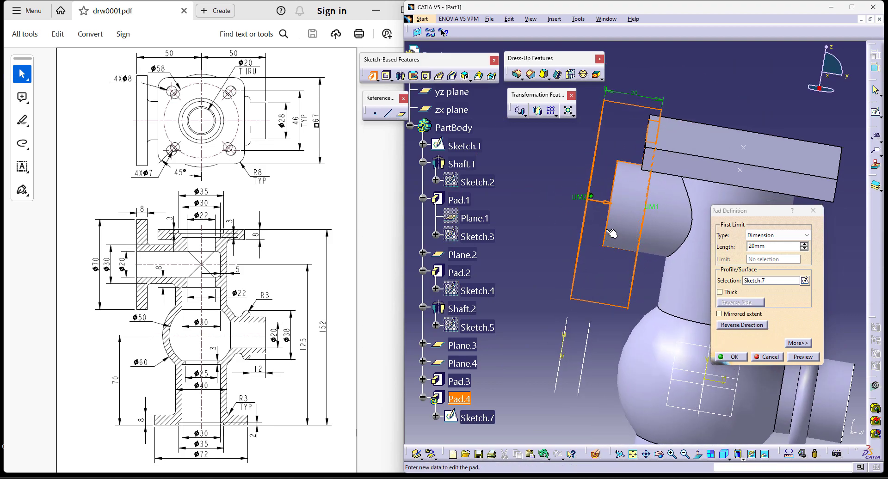
left_click(795, 237)
left_click(773, 263)
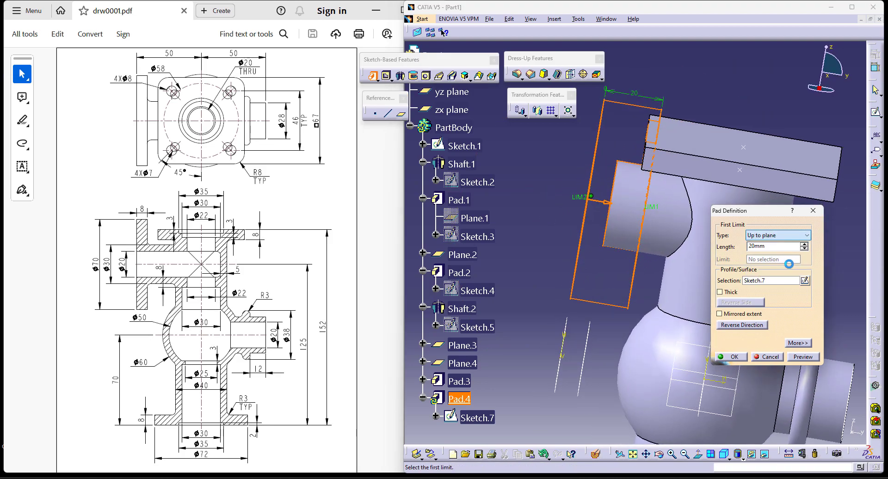
left_click(592, 344)
left_click(748, 357)
middle_click_drag(551, 213, 544, 255)
left_click(723, 454)
middle_click_drag(730, 299, 726, 296)
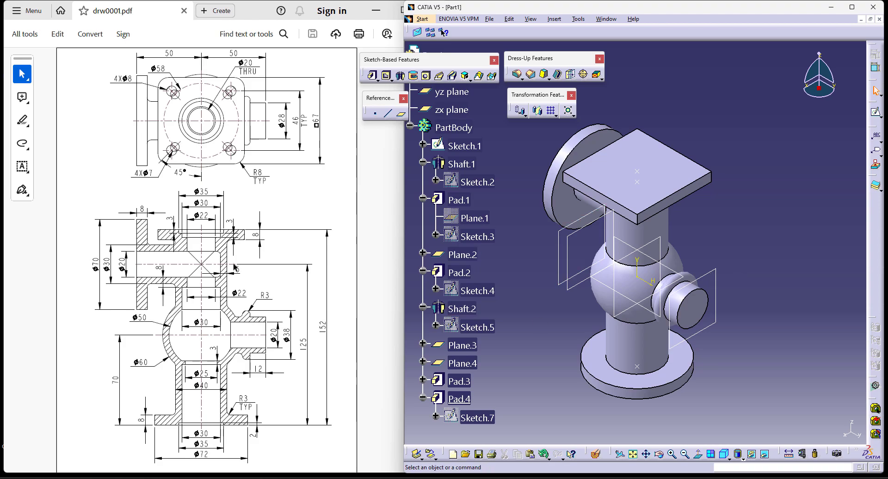
Step: Start a groove sketch on the yz plane and project the upper branch's axis into it
middle_click_drag(561, 279, 588, 285)
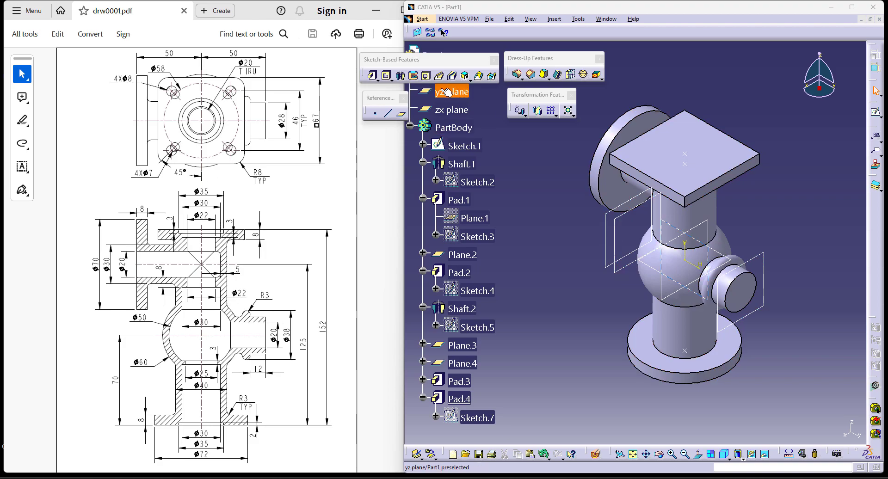
left_click(413, 75)
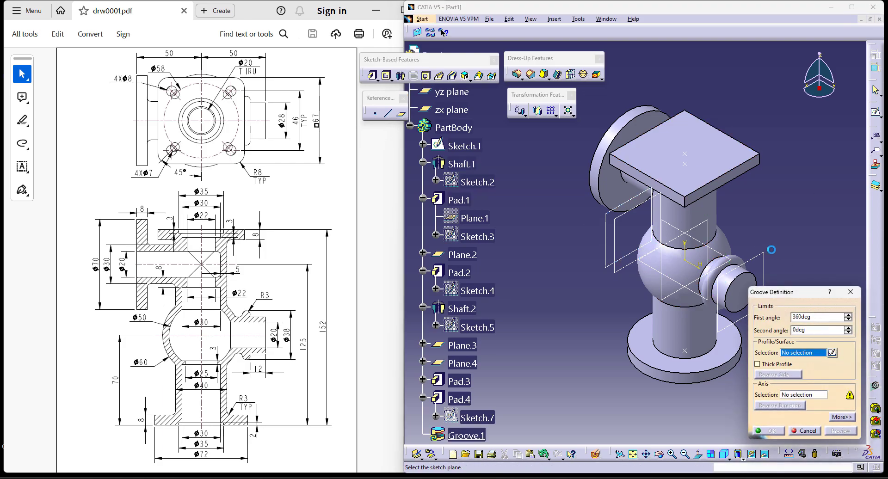
left_click(451, 92)
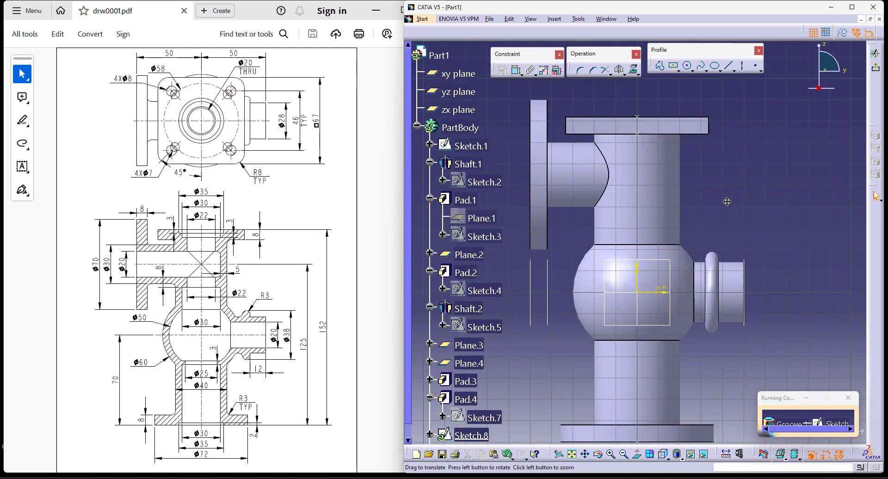
middle_click_drag(722, 200, 775, 216)
left_click(634, 70)
left_click(631, 185)
left_click(784, 198)
Step: Project the silhouette edges of the upper vertical pipe into the groove sketch and convert them to construction elements
middle_click_drag(789, 229, 791, 211, "ctrl")
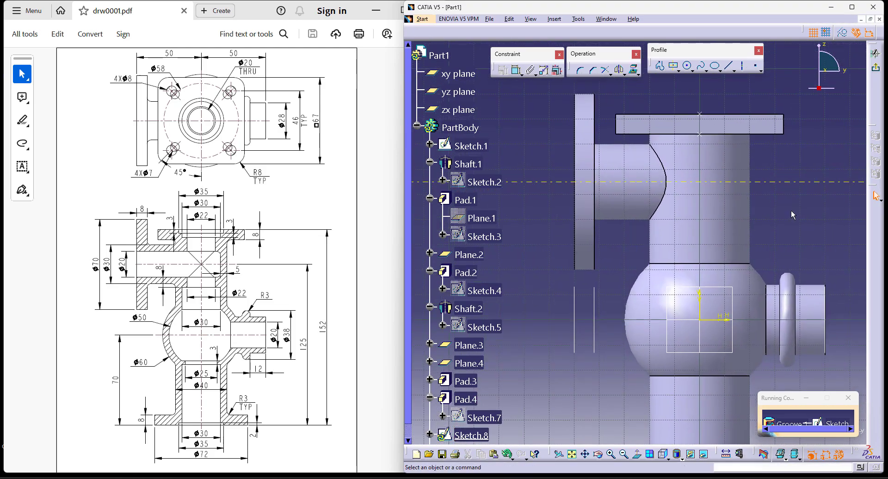
left_click(754, 154)
left_click(638, 74)
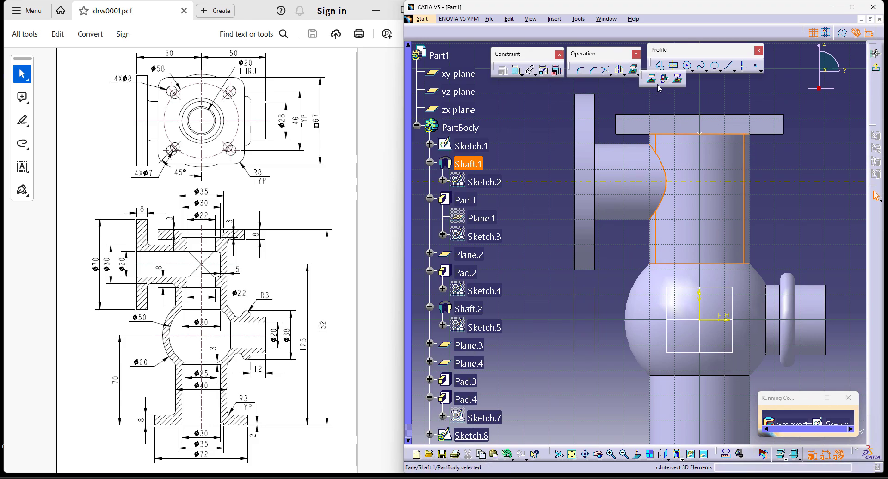
left_click(682, 82)
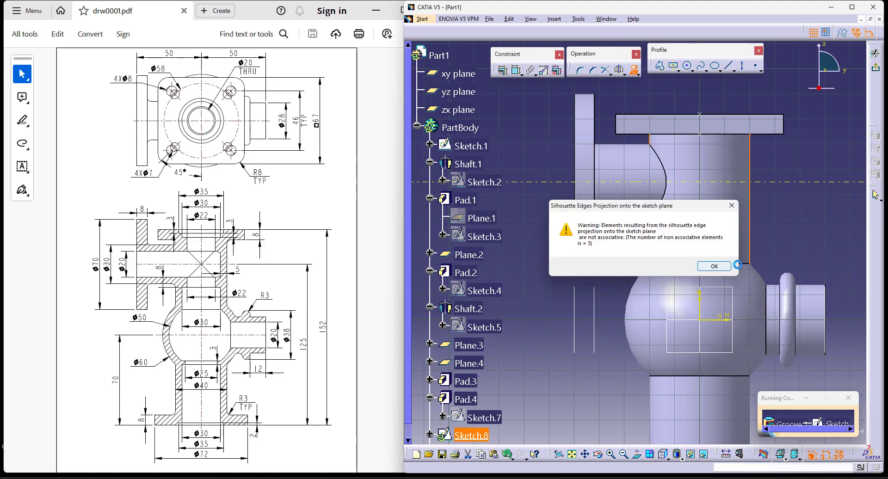
left_click(716, 269)
left_click(843, 33)
left_click(818, 215)
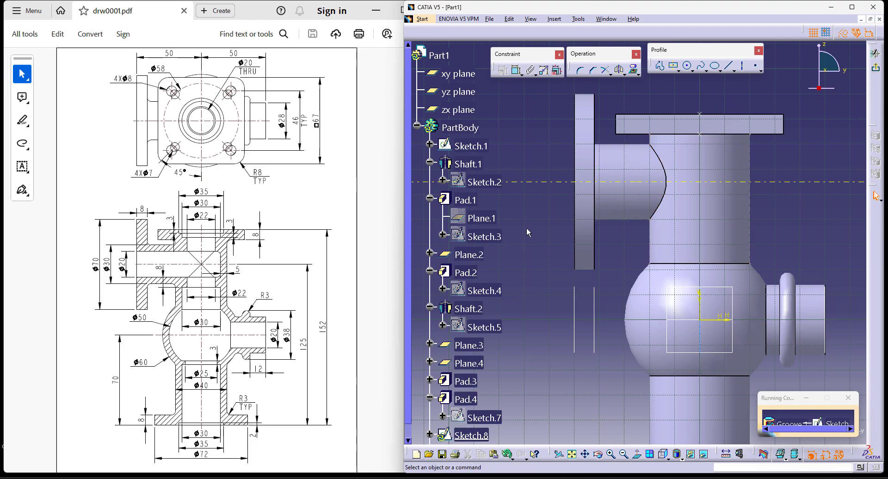
Step: Project the side flange's outer face edge and sketch a rectangle about 65 by 10 mm from it along the branch axis
left_click(676, 69)
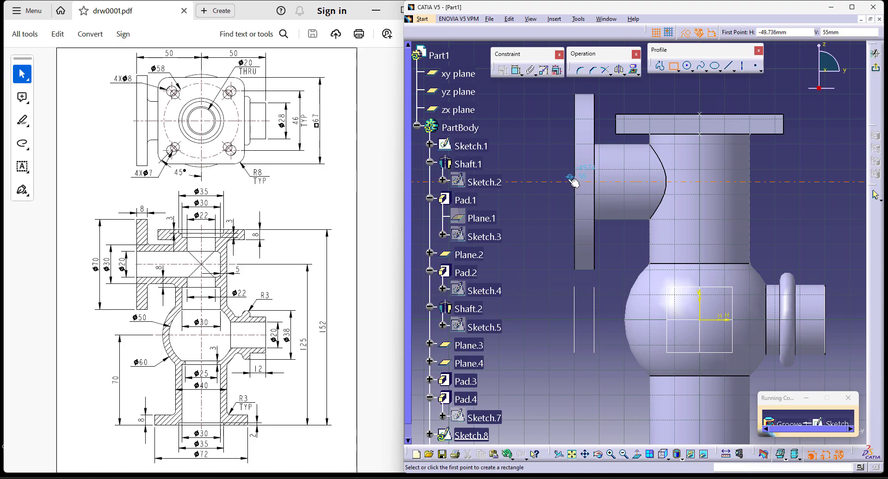
key("Escape")
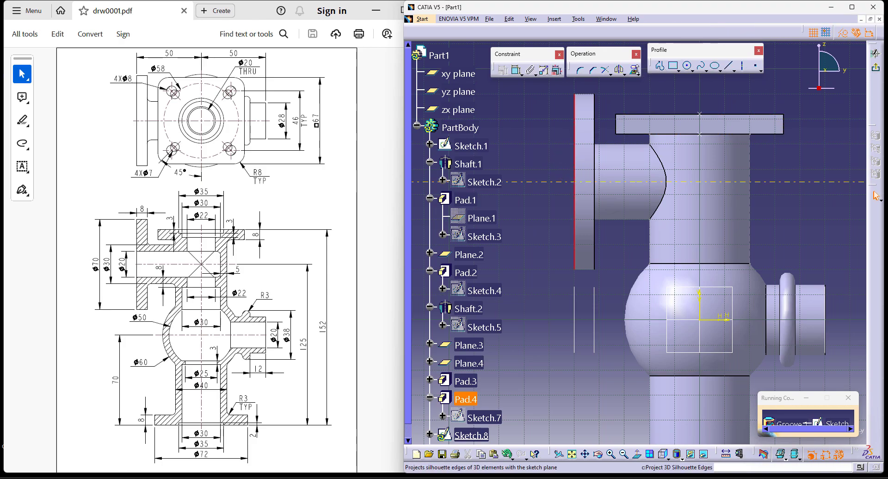
left_click(638, 74)
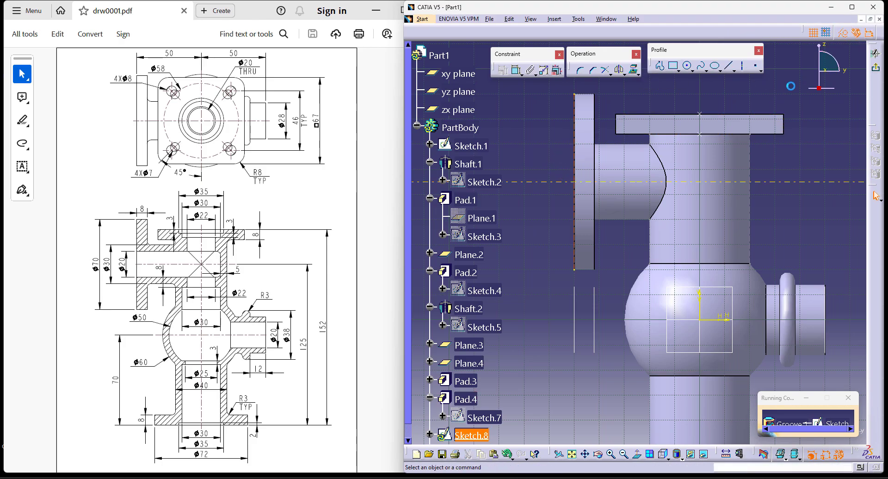
left_click(674, 67)
left_click(574, 182)
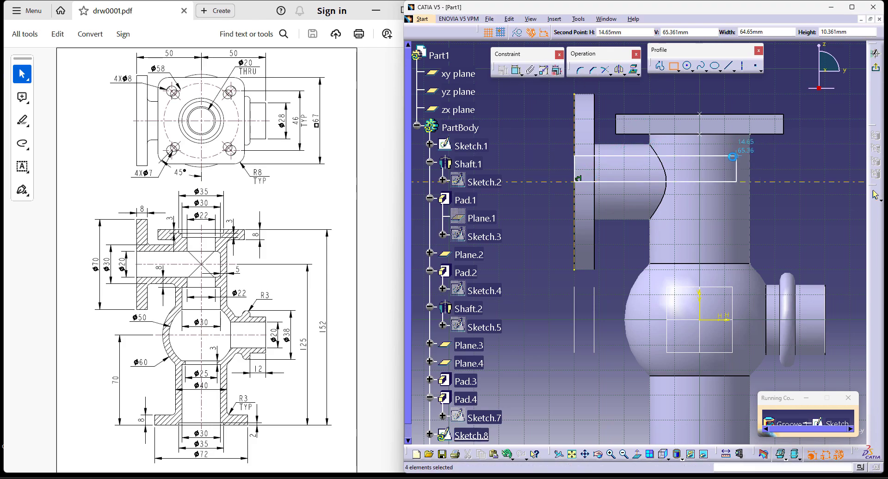
left_click(734, 157)
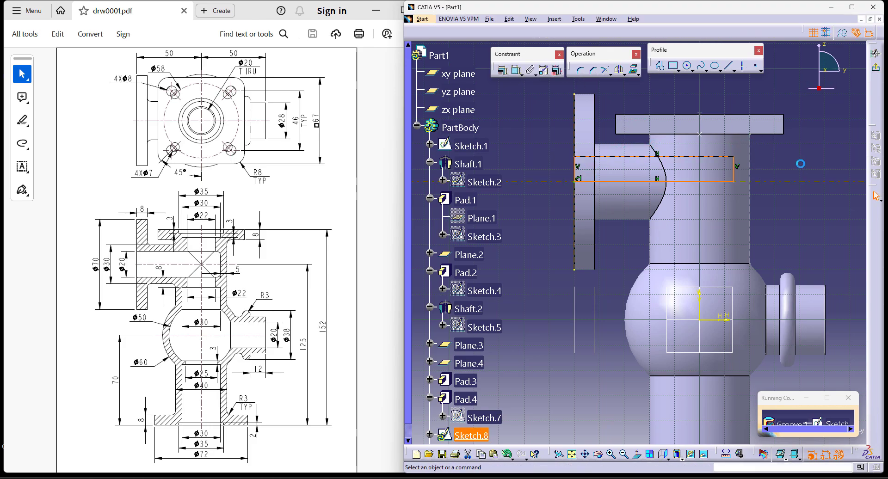
Step: Try to constrain the rectangle's inner end 5 mm from the vertical pipe's projected silhouette line
left_click(749, 167)
left_click(780, 164)
double_click(776, 163)
type("5")
key("Return")
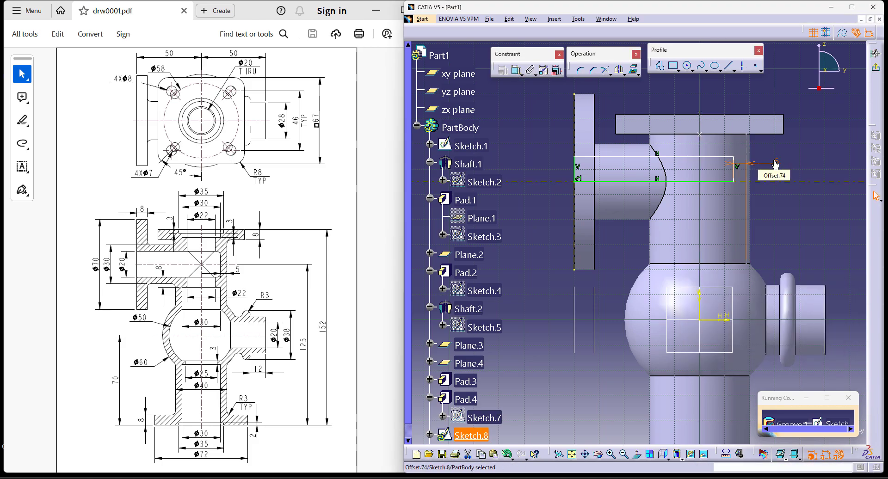
Step: Delete the projected pipe silhouette line together with its offset dimension
right_click(747, 161)
key("Escape")
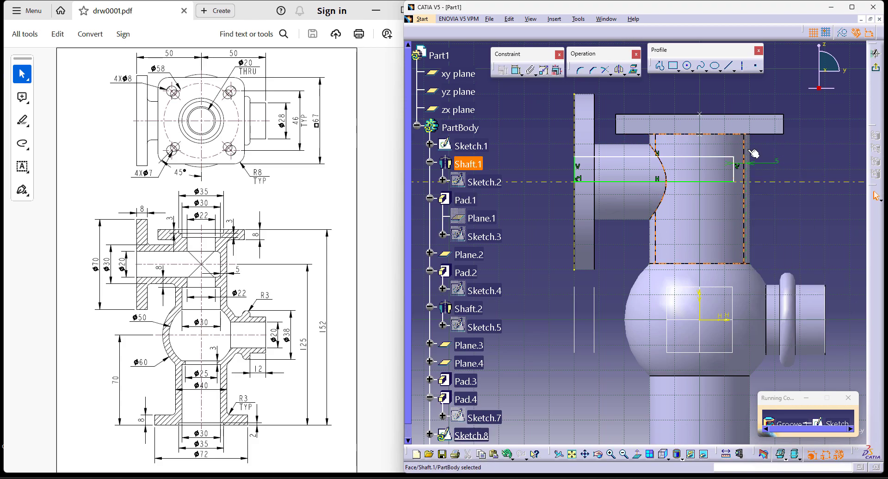
left_click(790, 152)
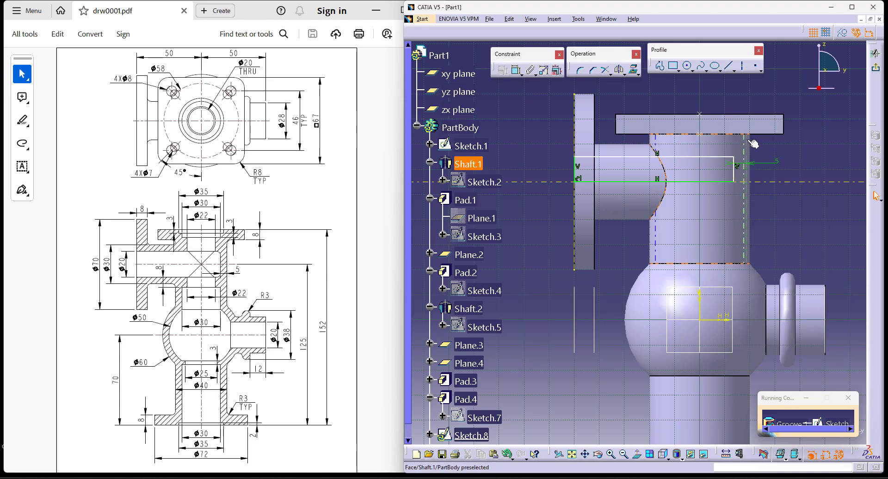
middle_click_drag(793, 246, 788, 256, "ctrl")
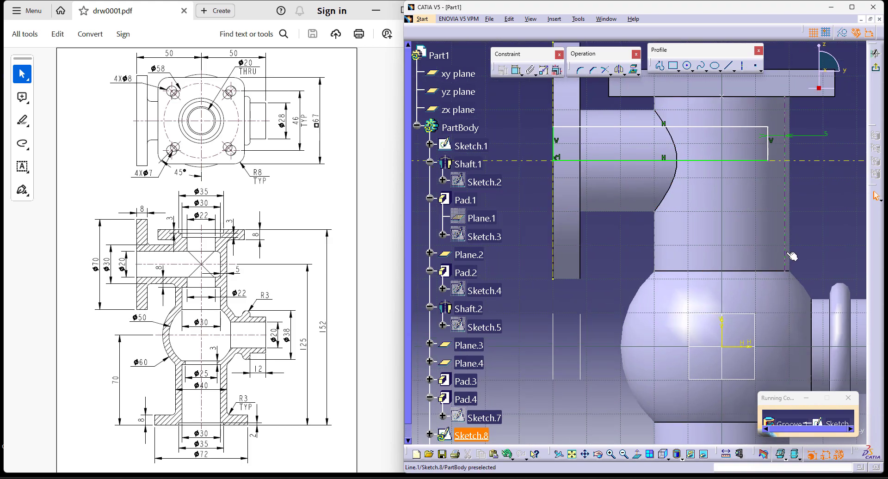
key("Delete")
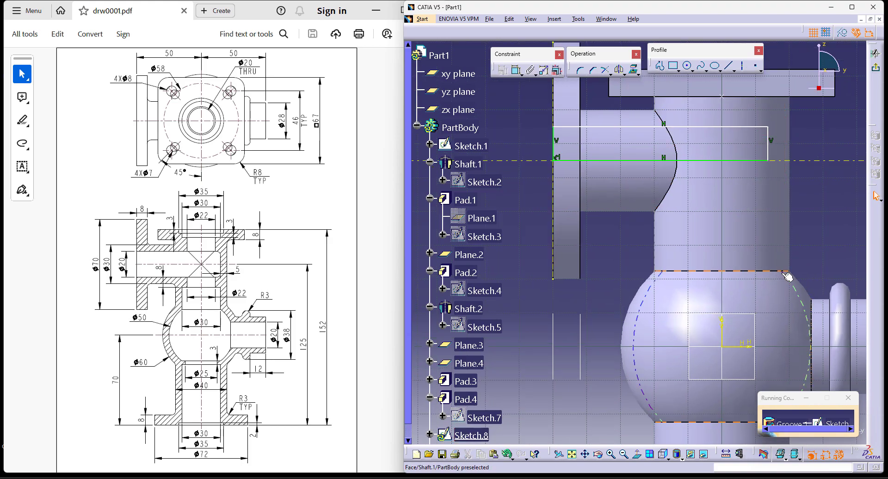
Step: Project the edge between ball and upper pipe and draw a vertical construction line from its end up to the square flange's underside
left_click(775, 274)
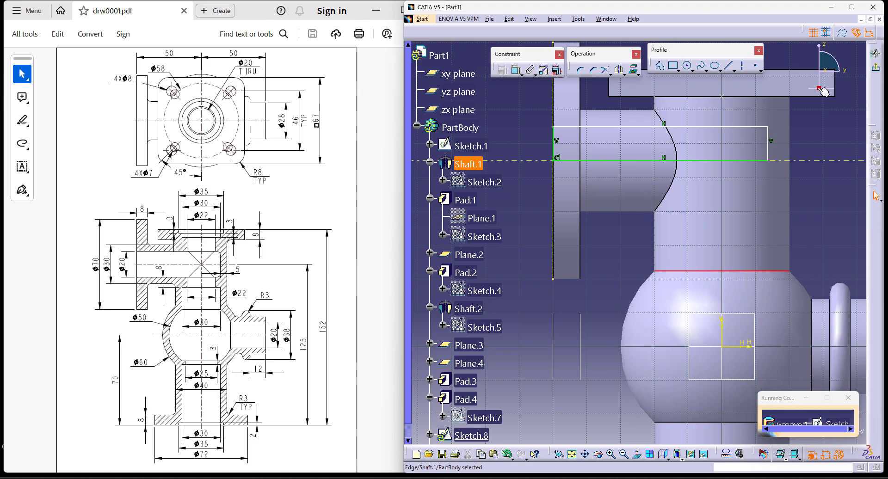
left_click(634, 72)
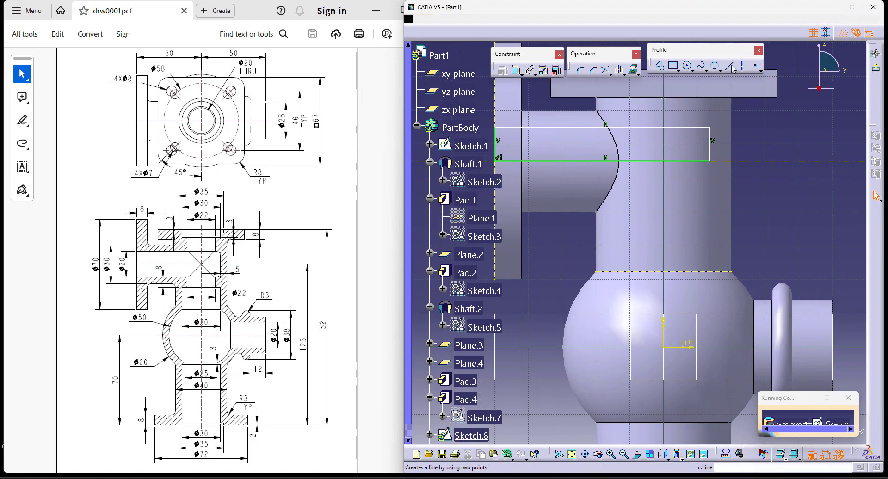
left_click(732, 68)
left_click(731, 272)
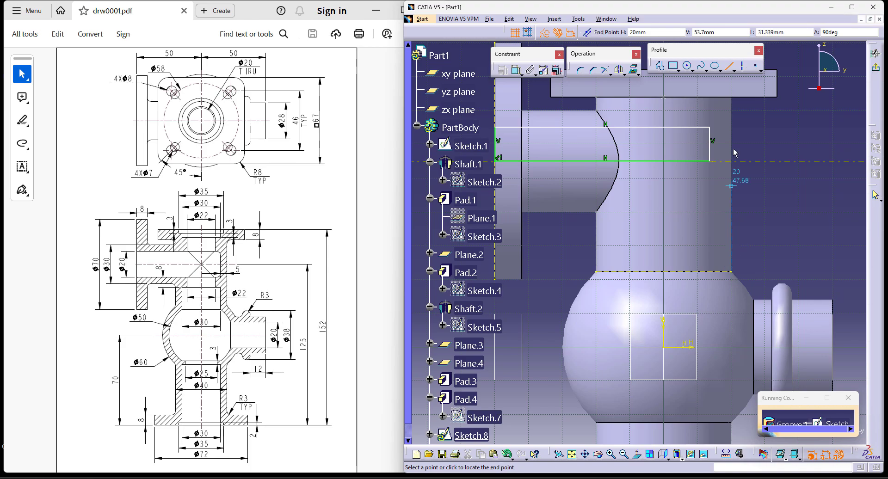
left_click(732, 97)
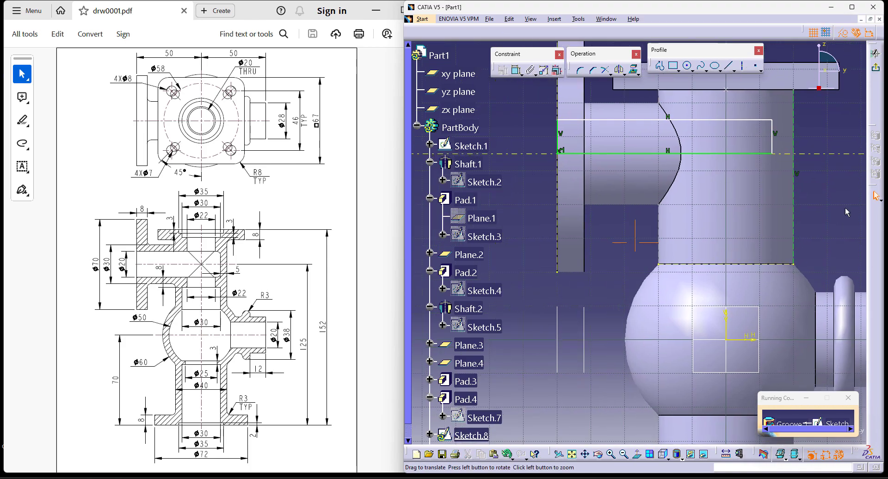
middle_click_drag(803, 137, 805, 185)
left_click(843, 33)
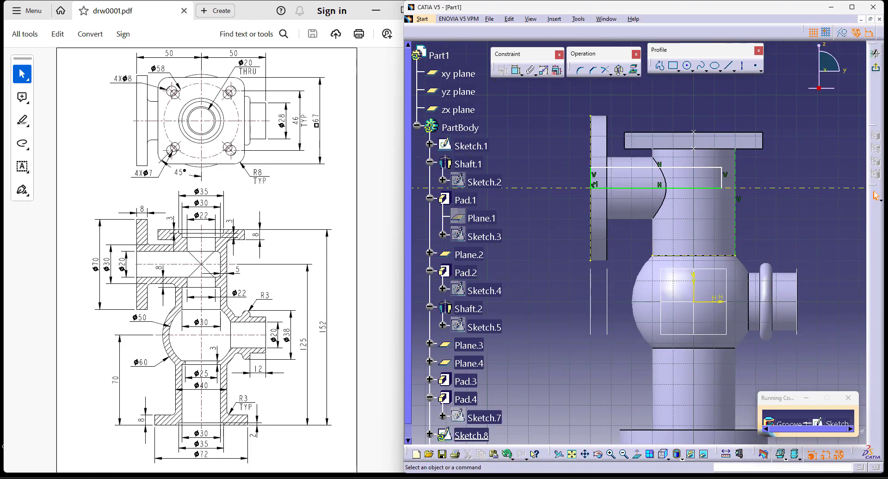
Step: Constrain the rectangle's inner end 5 mm from the vertical construction line
left_click(517, 72)
left_click(724, 175)
left_click(762, 175)
double_click(764, 173)
type("5")
key("Return")
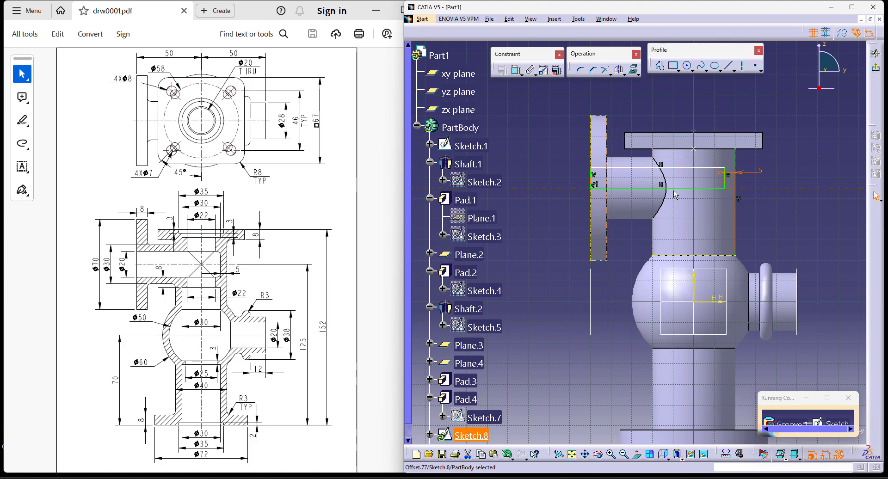
Step: Dimension the rectangle about the branch axis as a 20 mm diameter and create the 360-degree groove
left_click(529, 122)
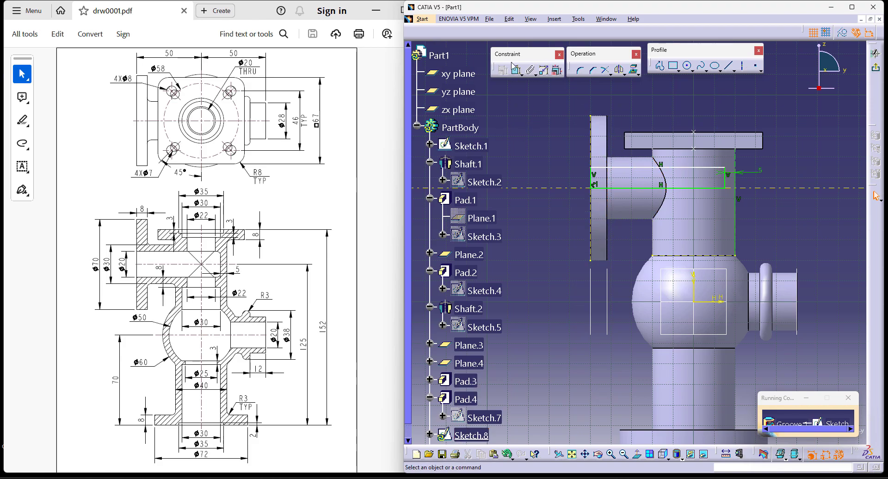
left_click(610, 168)
left_click(575, 188)
right_click(547, 147)
left_click(569, 192)
left_click(555, 172)
double_click(556, 167)
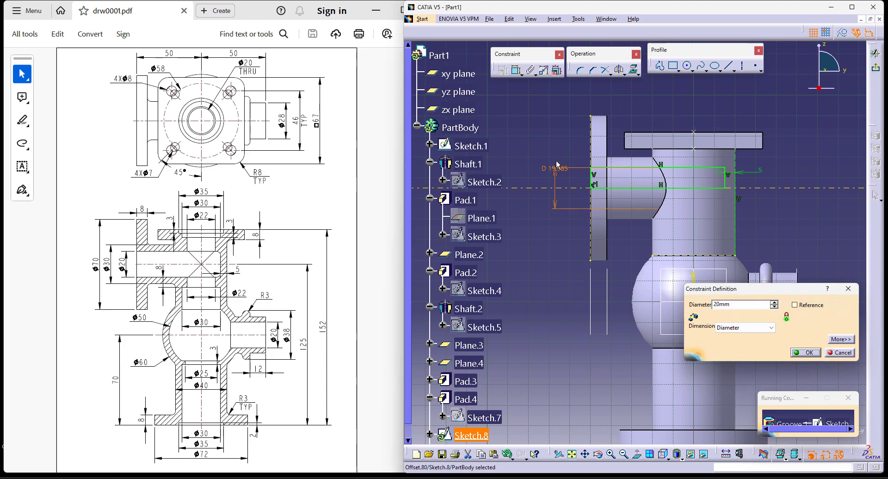
type("20")
key("Return")
left_click(877, 73)
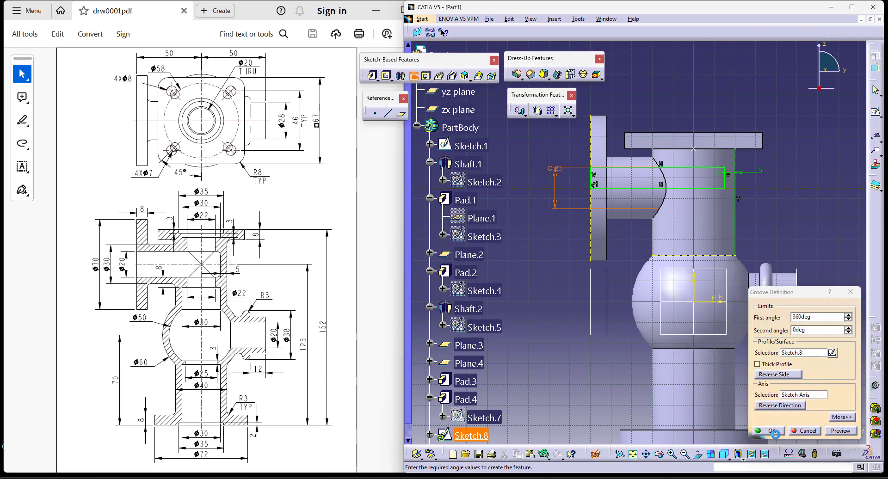
left_click(775, 431)
Step: Section the part along the yz plane in an isometric view to examine the new branch bore
middle_click_drag(813, 247, 579, 263)
left_click(724, 454)
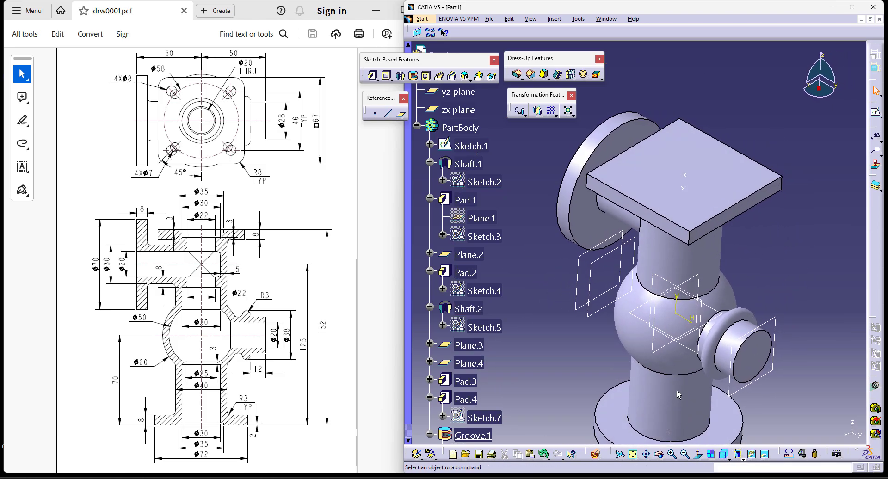
left_click(685, 346)
left_click(596, 454)
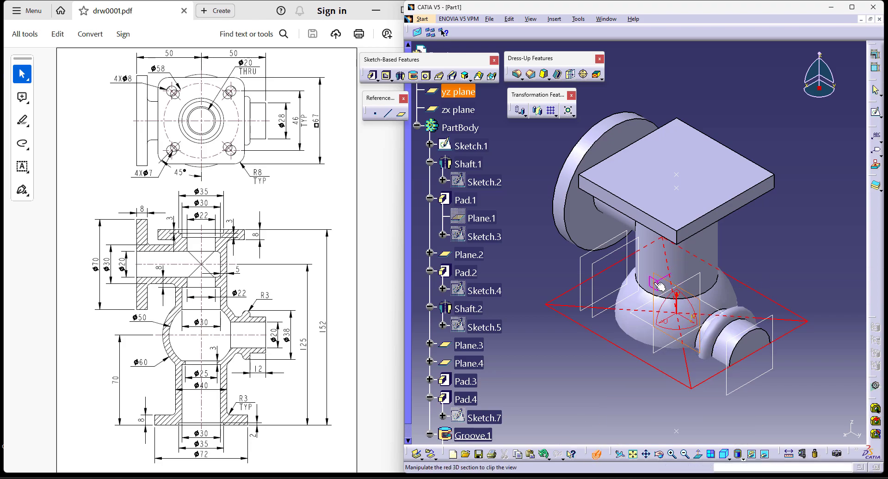
left_click_drag(660, 286, 603, 313)
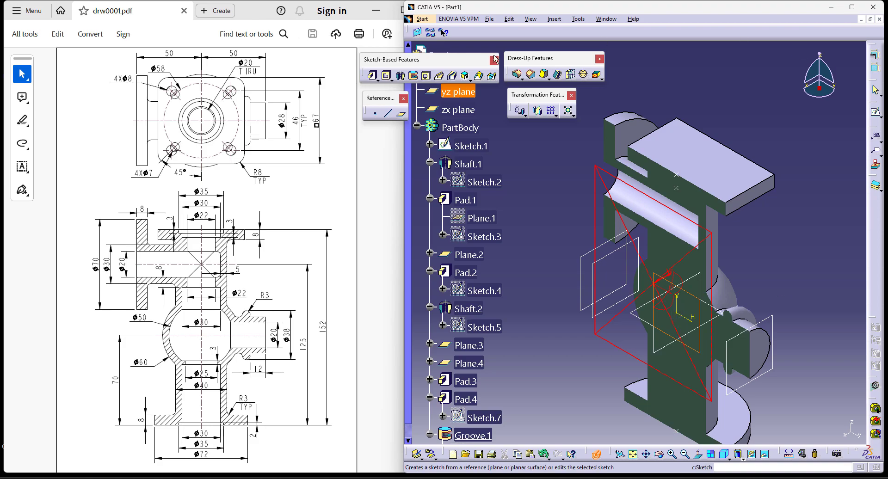
Step: Start another groove sketch on the yz plane and project the outer face edges of the top and bottom flanges as construction lines
left_click(413, 75)
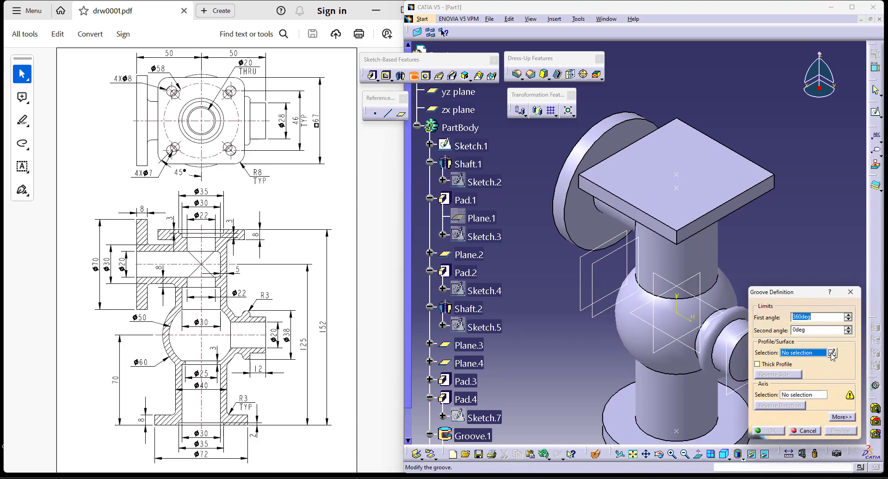
left_click(832, 354)
left_click(657, 277)
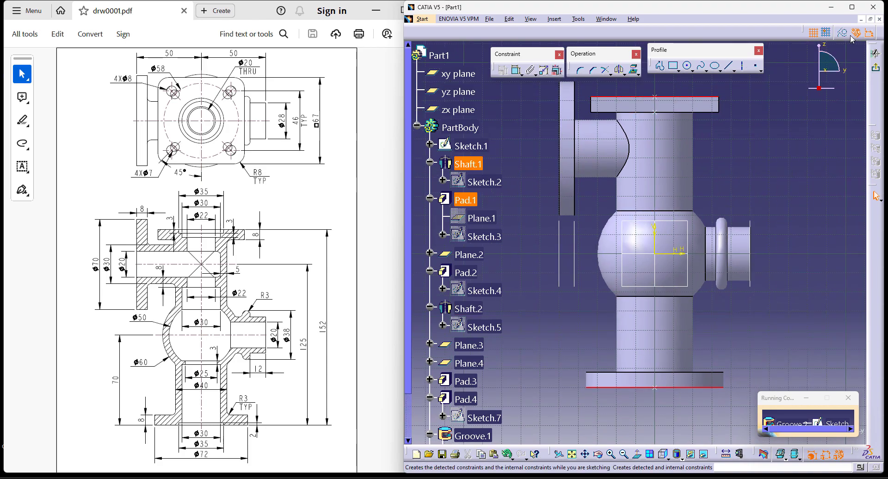
left_click(633, 69)
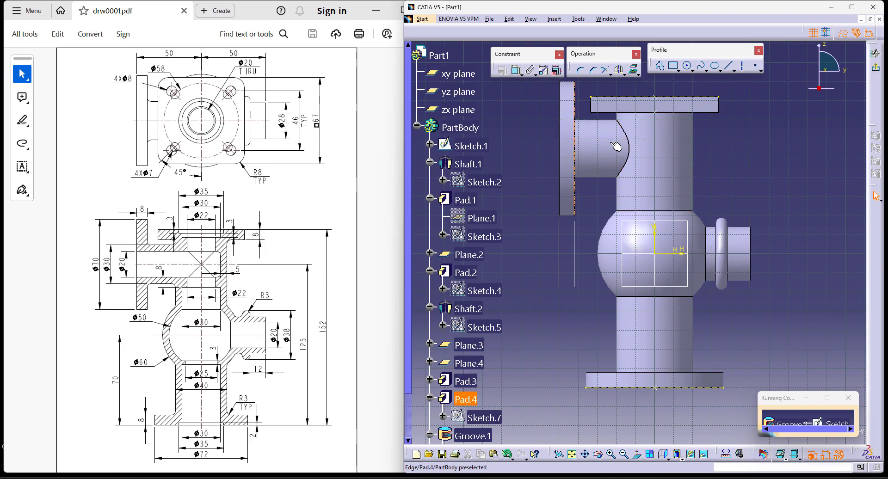
Step: Cut the part by the sketch plane, project the branch bore's silhouette edges into the sketch, and restore the uncut display
left_click(765, 456)
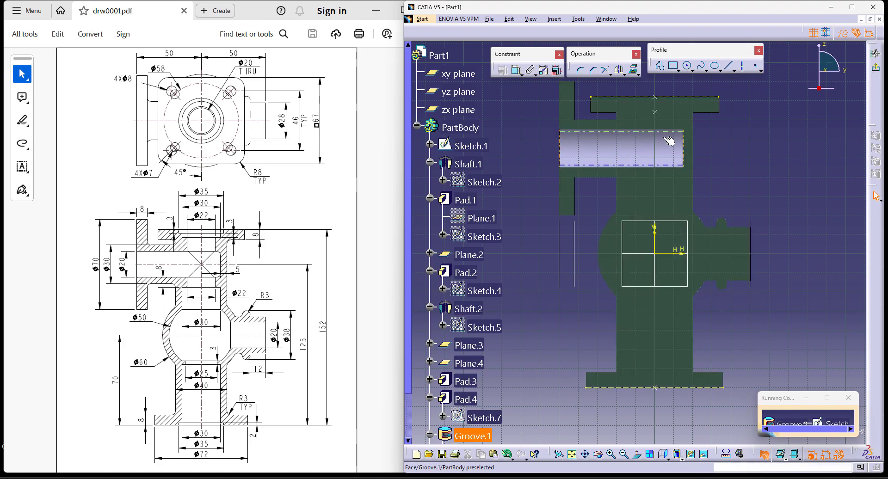
left_click(639, 75)
left_click(677, 86)
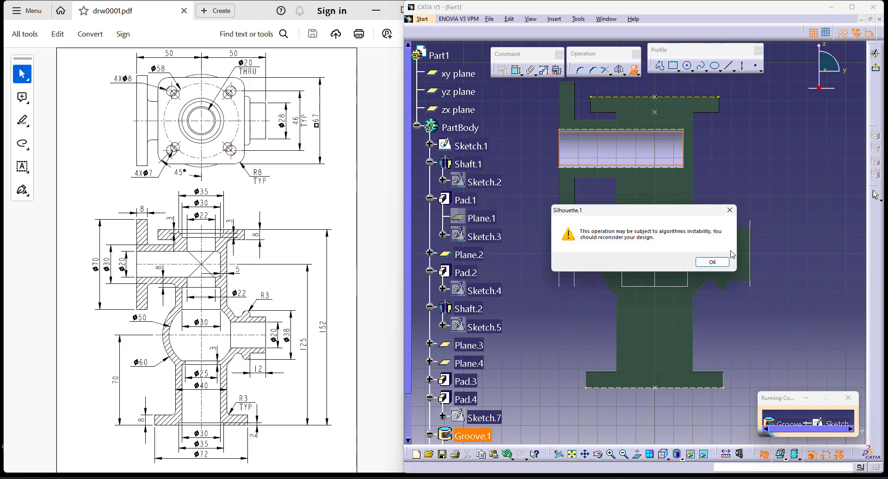
left_click(723, 263)
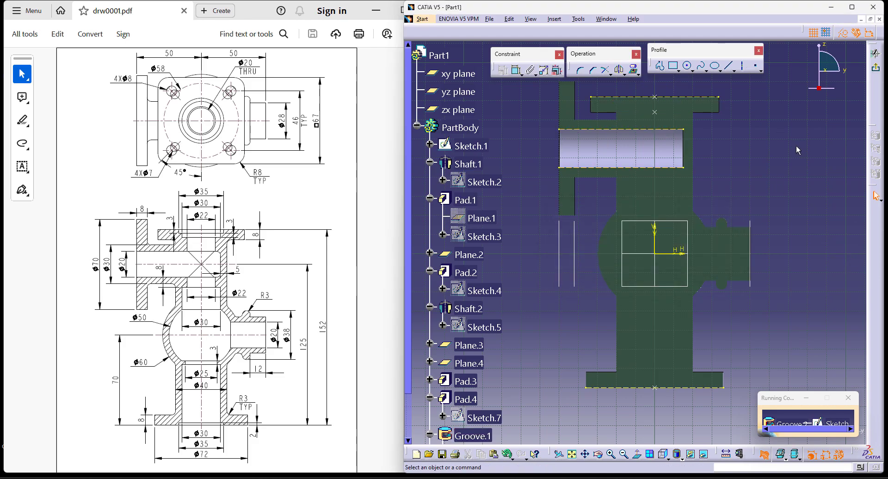
left_click(763, 458)
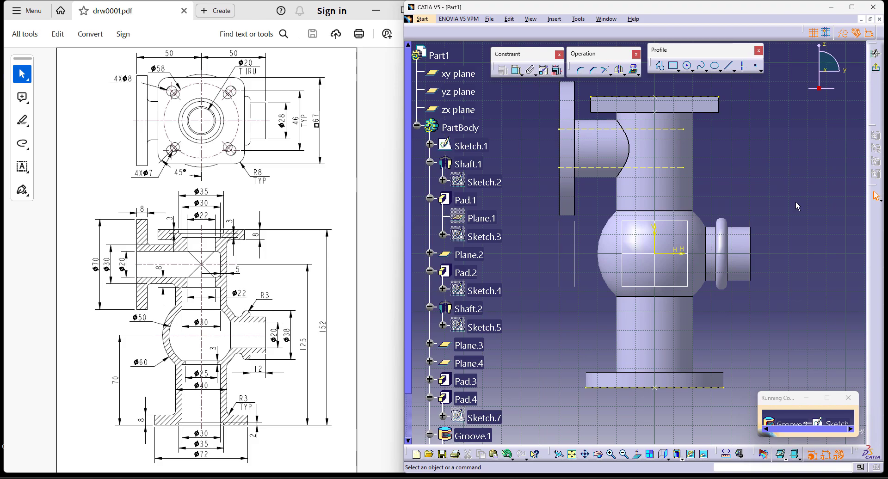
Step: Project the vertical pipe's axis into the groove sketch
middle_click_drag(789, 181, 789, 186)
left_click(639, 74)
left_click(677, 81)
left_click(722, 246)
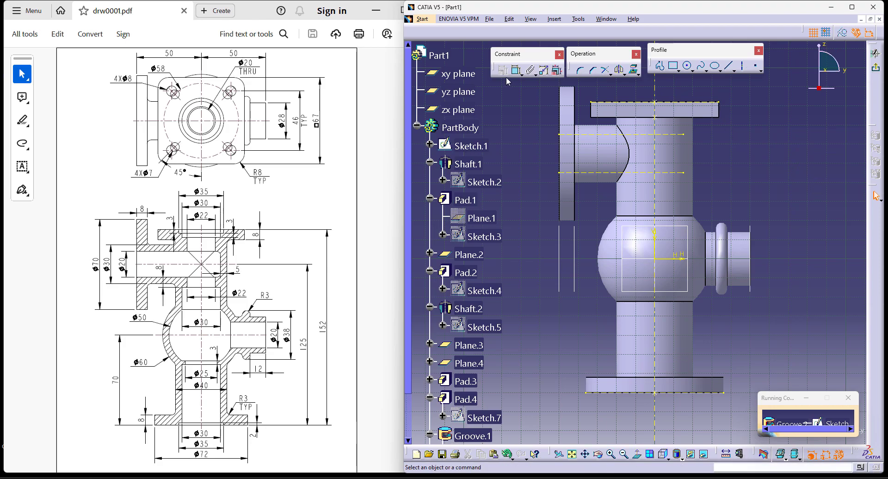
Step: Sketch the upper bore profile: from the top flange face stepping inward, down past the branch, out again, and around the ball cavity with an arc
left_click(659, 65)
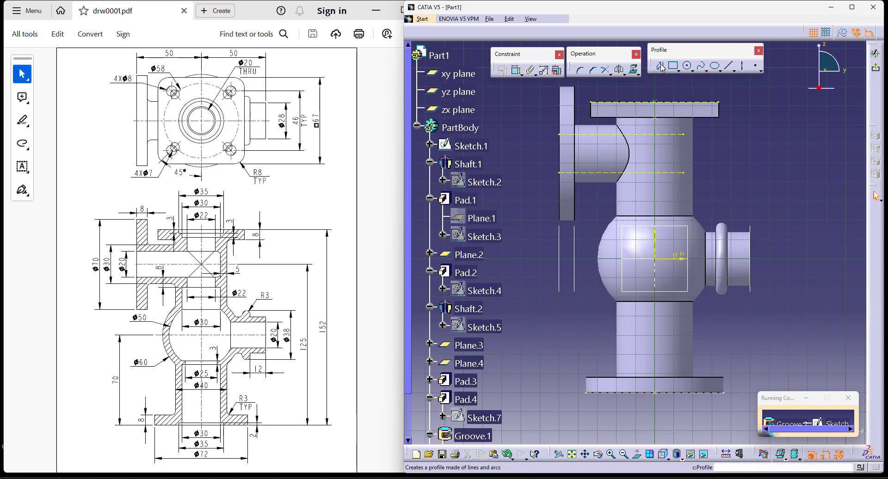
left_click(628, 103)
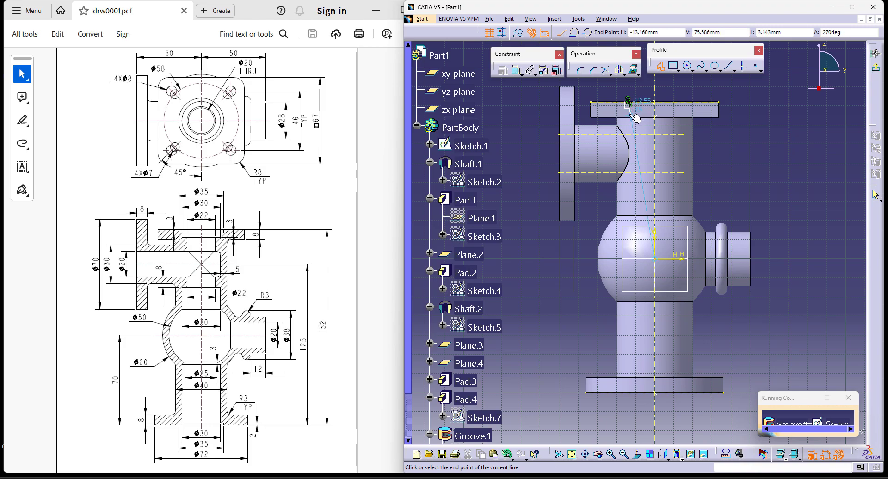
left_click(639, 113)
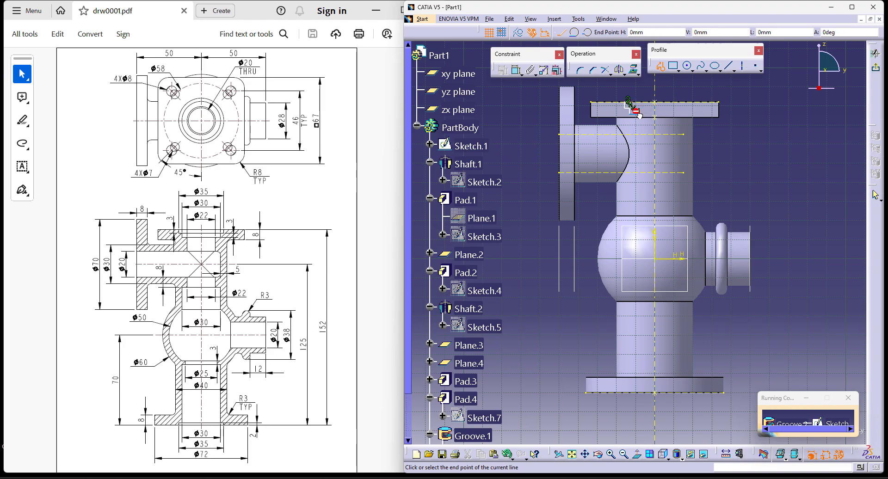
left_click(640, 184)
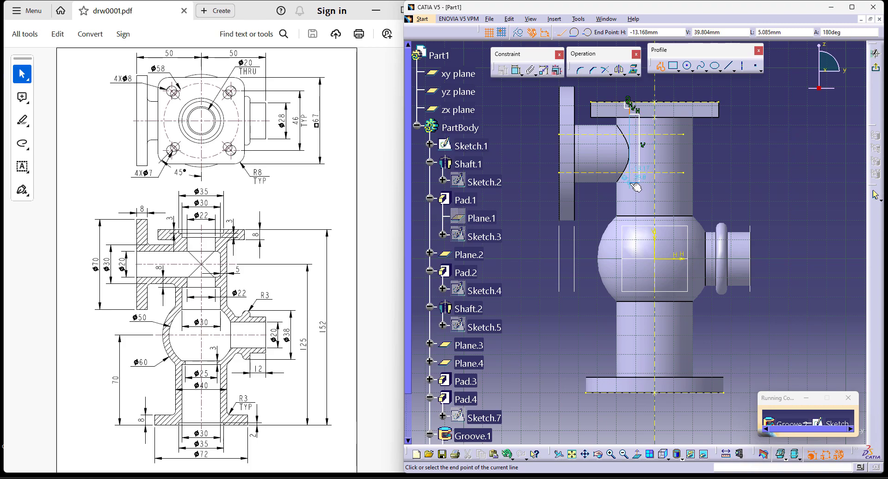
left_click(630, 181)
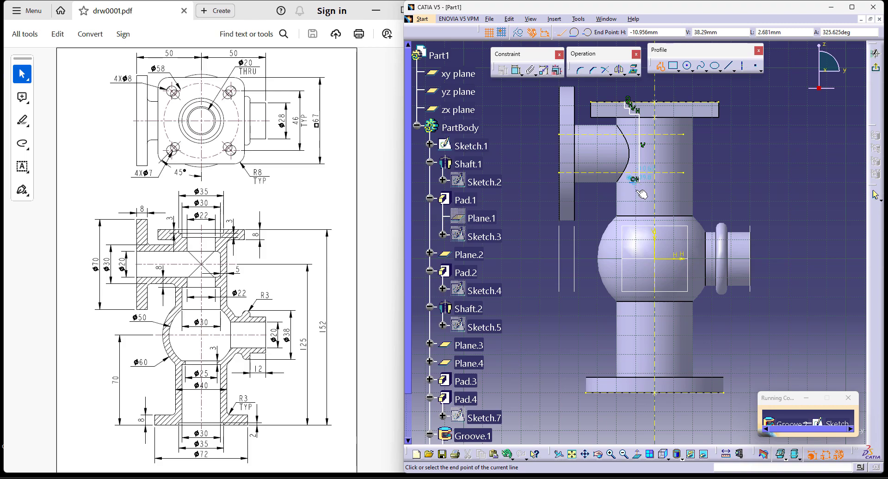
left_click(631, 222)
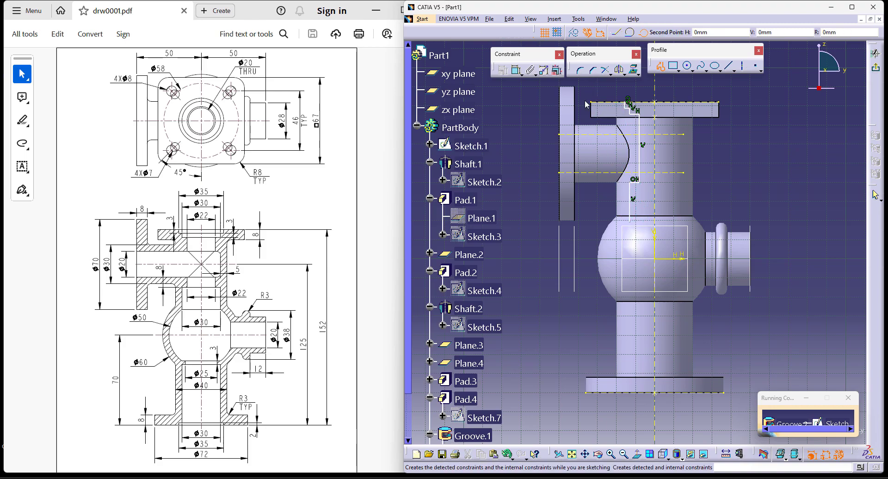
left_click(600, 260)
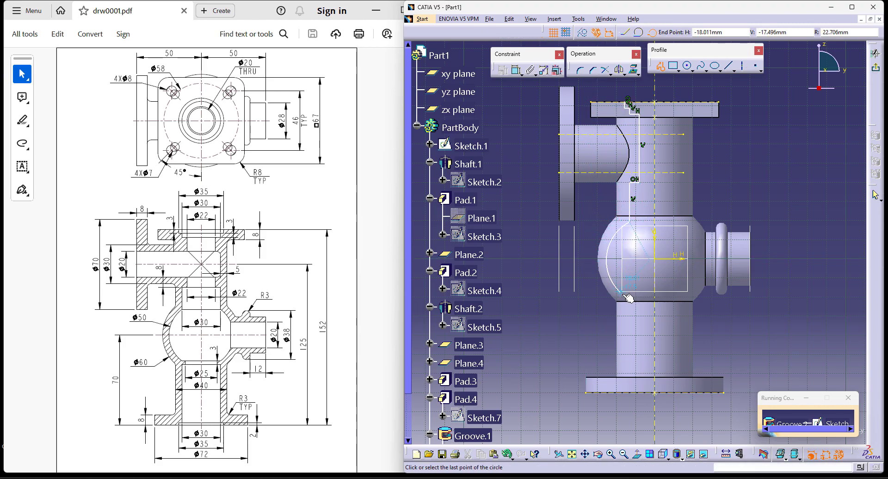
left_click(633, 300)
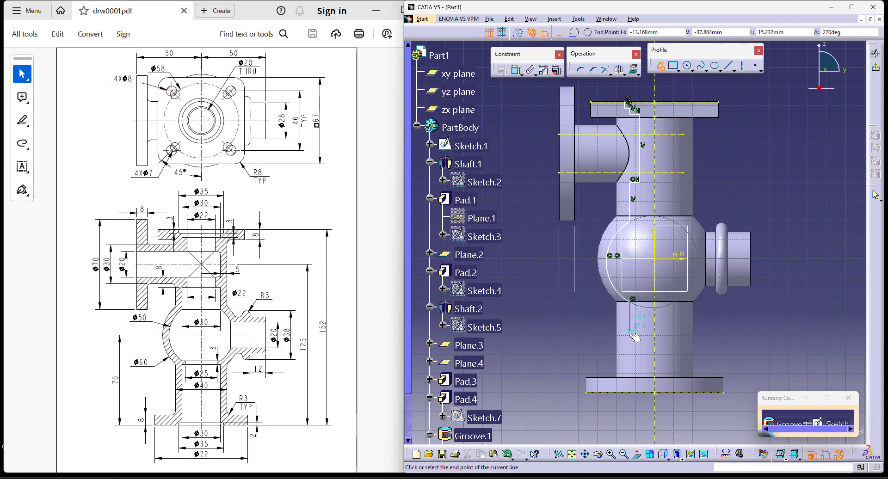
Step: Continue the profile below the ball with a short lip, wider bore and end recess to the bottom flange face, and close it along the axis
left_click(641, 302)
left_click(640, 312)
left_click(620, 311)
left_click(619, 381)
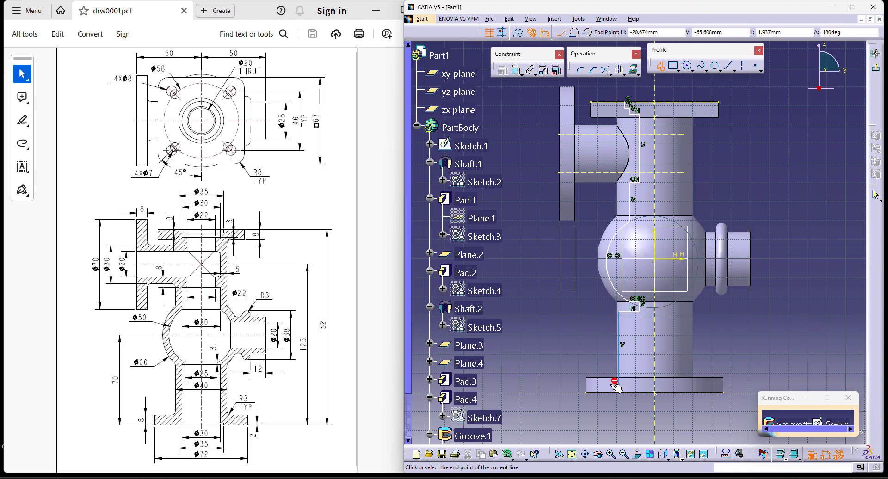
left_click(614, 381)
left_click(613, 391)
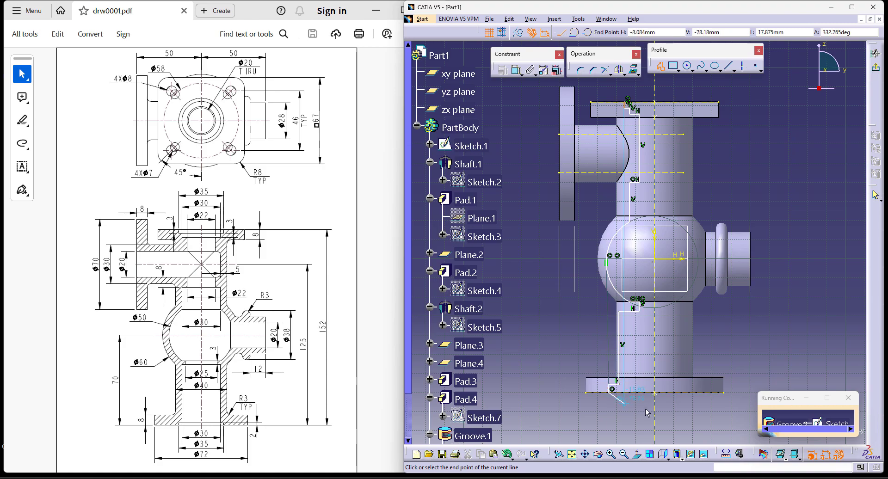
left_click(655, 393)
left_click(655, 102)
left_click(628, 98)
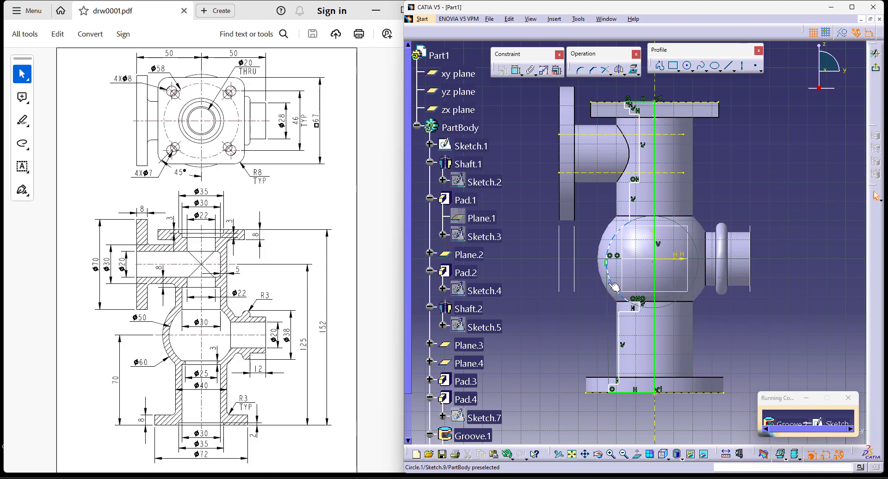
Step: Delete the tangency constraint on the ball cavity arc, restoring the arc if it gets removed instead
key("Delete")
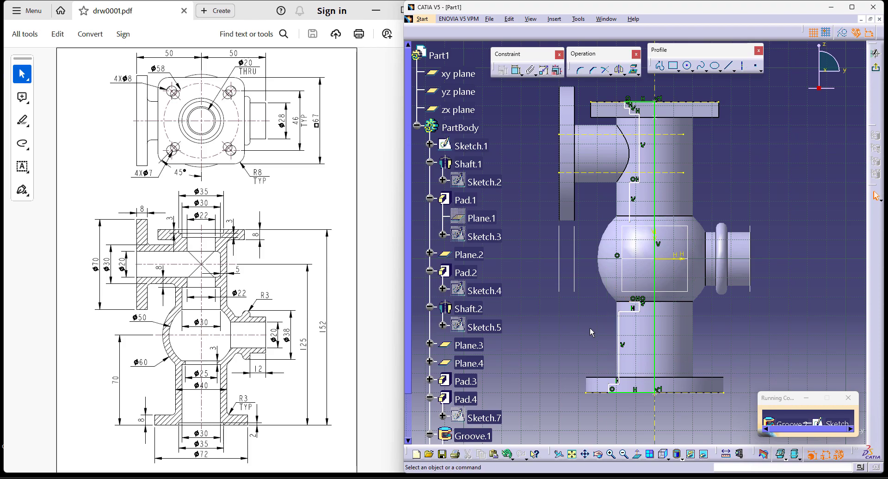
key("ctrl+z")
middle_click_drag(587, 333, 591, 278, "ctrl")
middle_click_drag(511, 401, 509, 323)
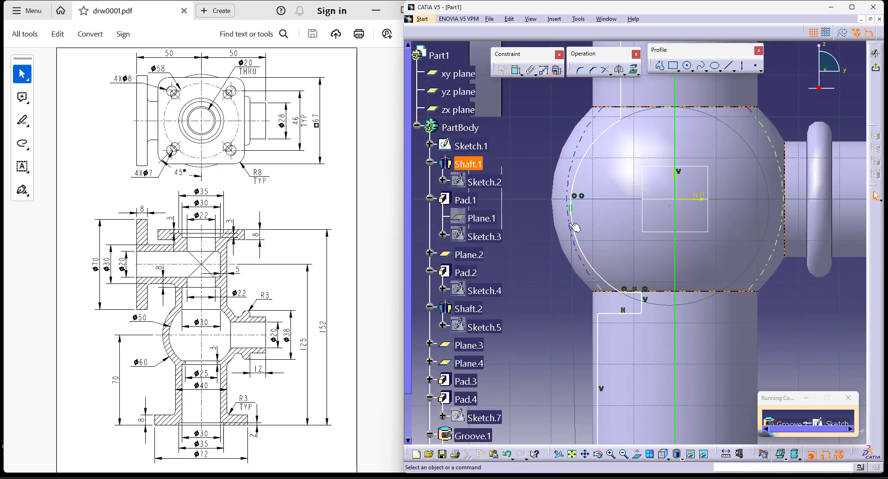
left_click(568, 216)
key("Delete")
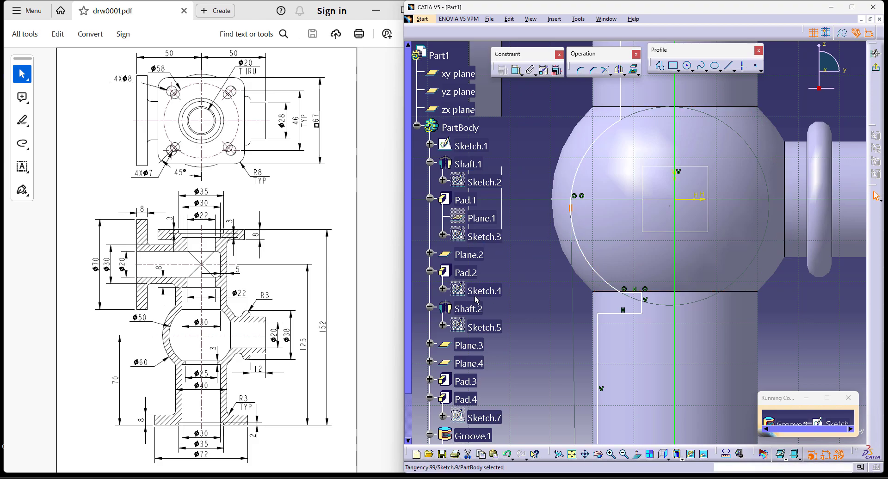
key("Delete")
Step: Dimension the first recess step at the top flange with a depth of 3 mm
middle_click_drag(474, 166, 476, 222, "ctrl")
middle_click_drag(738, 332, 736, 431)
middle_click_drag(756, 245, 745, 299, "ctrl")
left_click(514, 69)
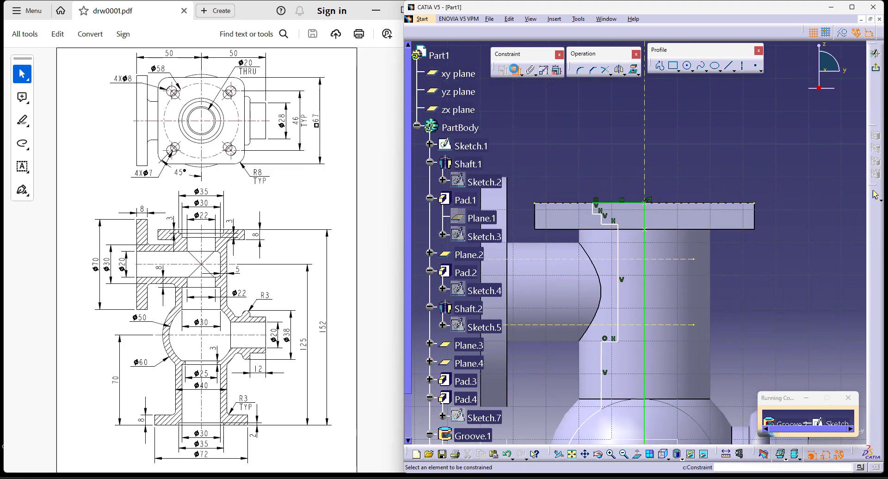
left_click(596, 213)
double_click(567, 158)
type("3.271mm")
key("Return")
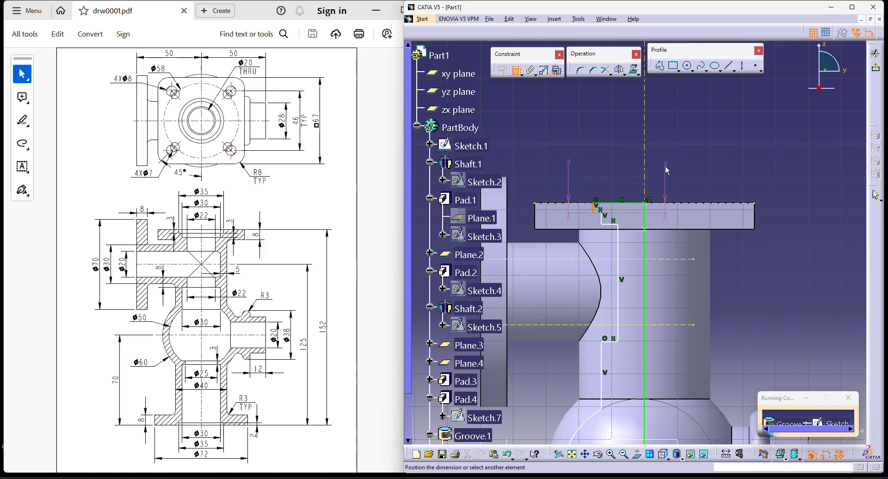
Step: Dimension the first recess step as a diameter about the vertical axis and set it to 35 mm
left_click(645, 170)
right_click(689, 141)
left_click(735, 184)
left_click(636, 139)
double_click(631, 137)
type("35mm")
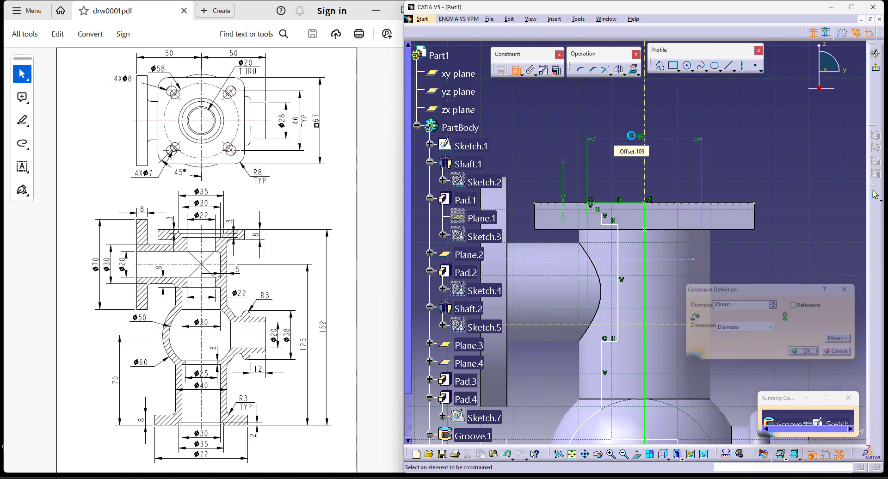
key("Return")
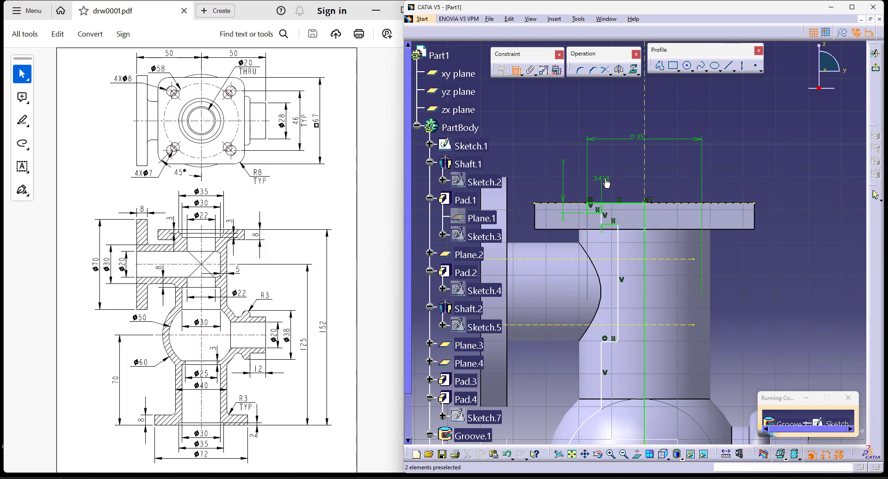
Step: Set the second recess step's vertical length to 3 mm and its diameter about the axis to 30 mm
double_click(602, 178)
type("3")
key("Return")
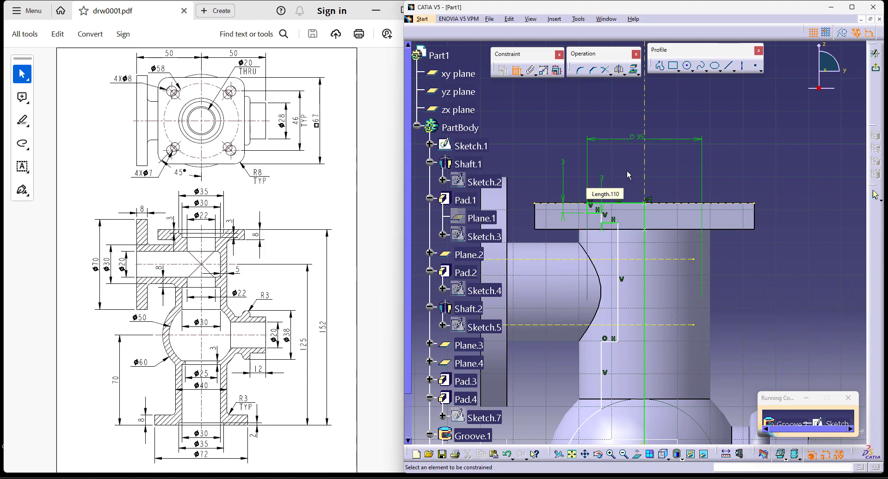
left_click(607, 222)
left_click(645, 183)
right_click(674, 170)
left_click(703, 212)
left_click(637, 177)
double_click(638, 176)
type("30mm")
key("Return")
Step: Dimension the long vertical bore line beside the branch as a diameter about the axis and set it to 22 mm
left_click(617, 242)
left_click(645, 185)
right_click(651, 184)
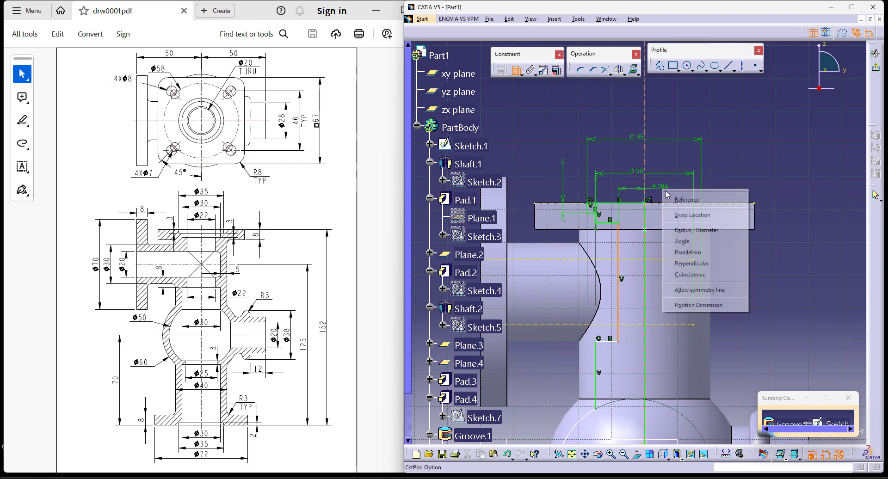
left_click(638, 230)
double_click(660, 196)
type("22")
key("Return")
Step: Set the distance between the branch bore's lower edge and the horizontal ledge beneath it to 8 mm
mouse_move(796, 357)
middle_mouse_down()
mouse_move(790, 271)
mouse_move(811, 185)
middle_mouse_up()
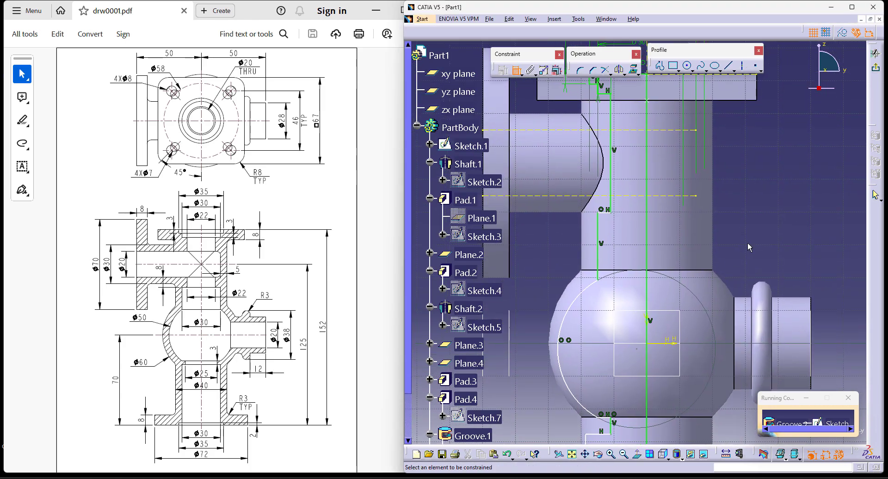
left_click(618, 207)
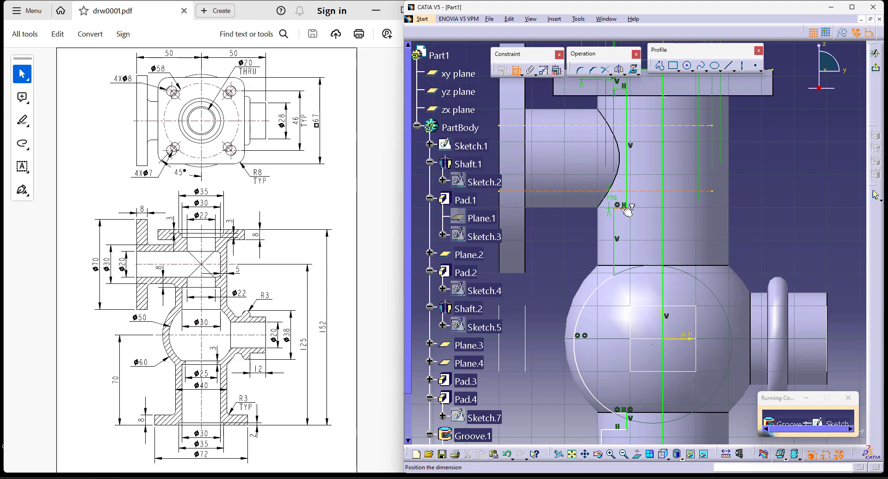
double_click(556, 255)
type("8")
key("Return")
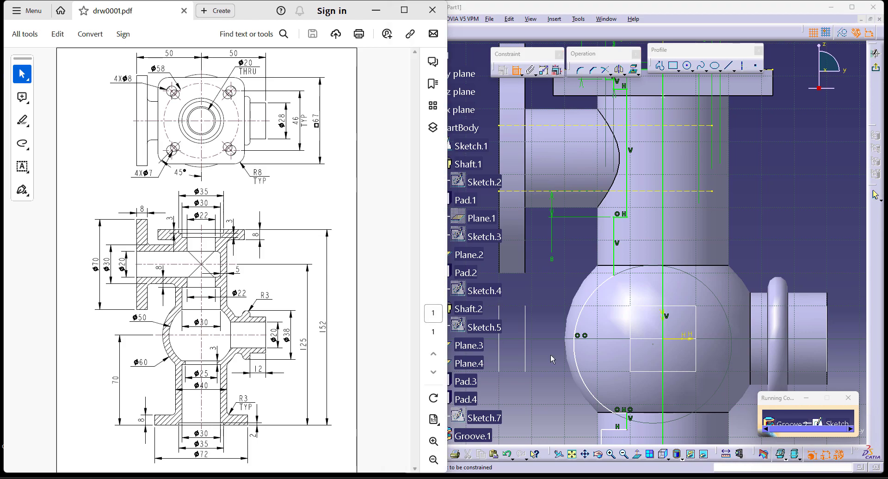
Step: Try to add a diameter dimension about the axis to the vertical bore line just above the ball
middle_click_drag(610, 255, 601, 191)
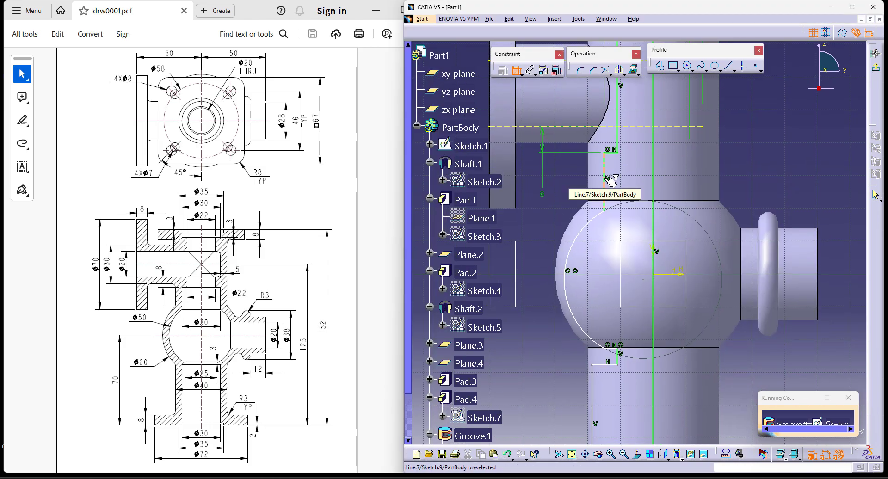
left_click(606, 178)
mouse_move(701, 382)
middle_mouse_down()
mouse_move(688, 223)
mouse_move(671, 184)
middle_mouse_up()
middle_click_drag(630, 329, 698, 254)
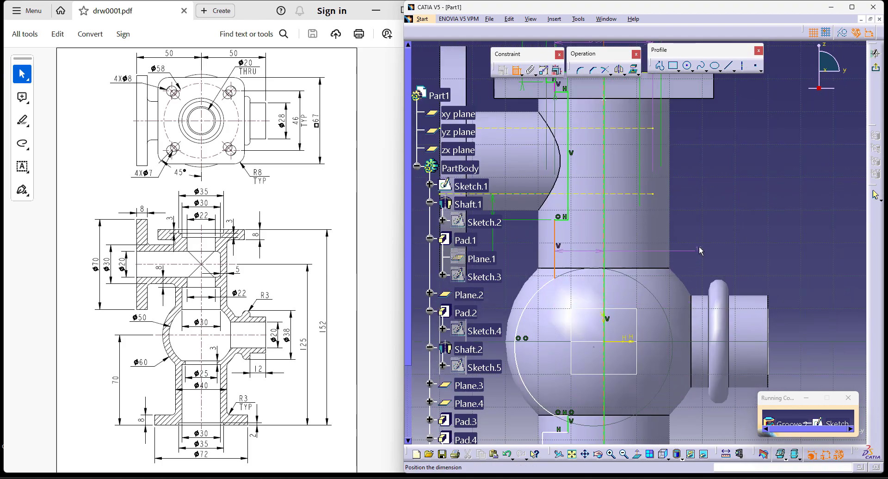
right_click(700, 227)
left_click(735, 268)
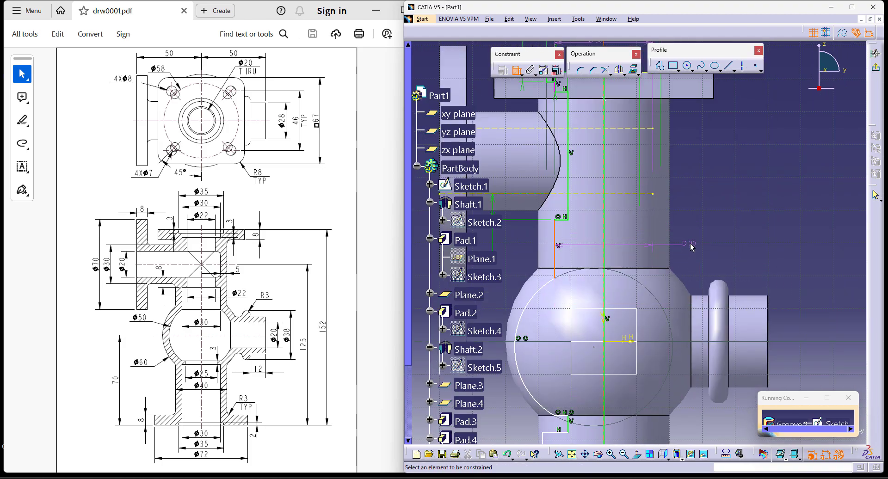
middle_click_drag(722, 182, 709, 237, "ctrl")
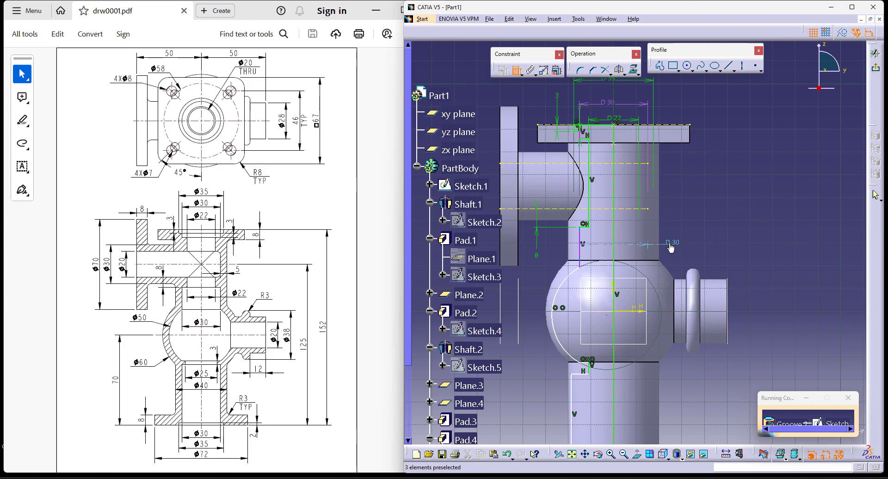
left_click(739, 266)
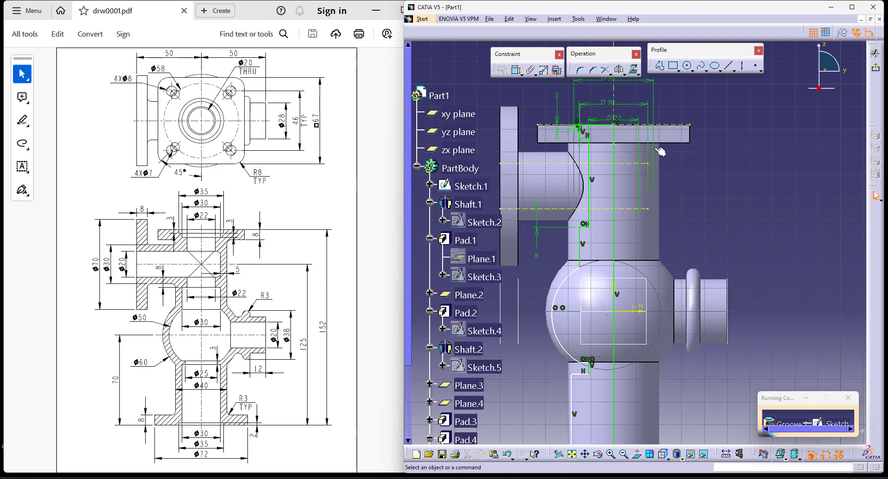
Step: Add a diameter dimension about the axis to the short vertical lip line just below the ball
left_click(517, 70)
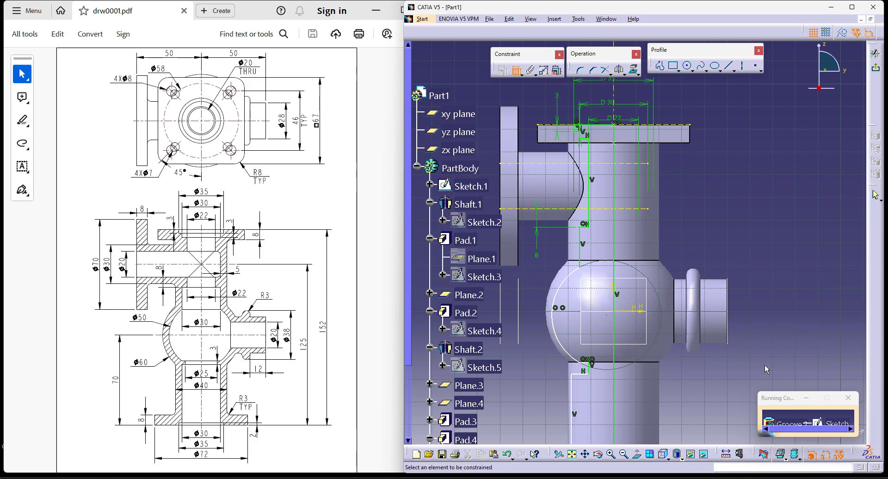
middle_click_drag(664, 381, 666, 287)
left_click(591, 274)
left_click(616, 408)
right_click(690, 305)
left_click(730, 345)
left_click(686, 282)
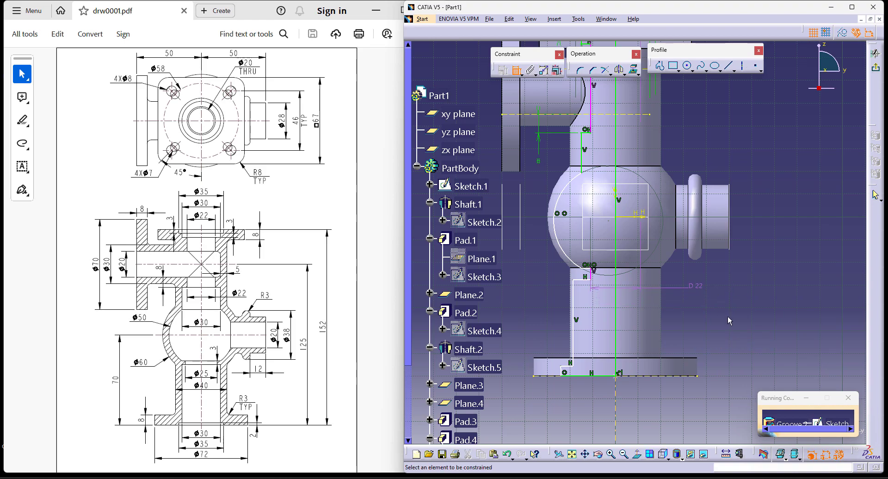
Step: Delete the coincidence constraint at the upper end of the short lip line below the ball
middle_click_drag(716, 354, 698, 312)
mouse_move(590, 336)
middle_mouse_down()
mouse_move(601, 339)
mouse_move(619, 289)
middle_mouse_up()
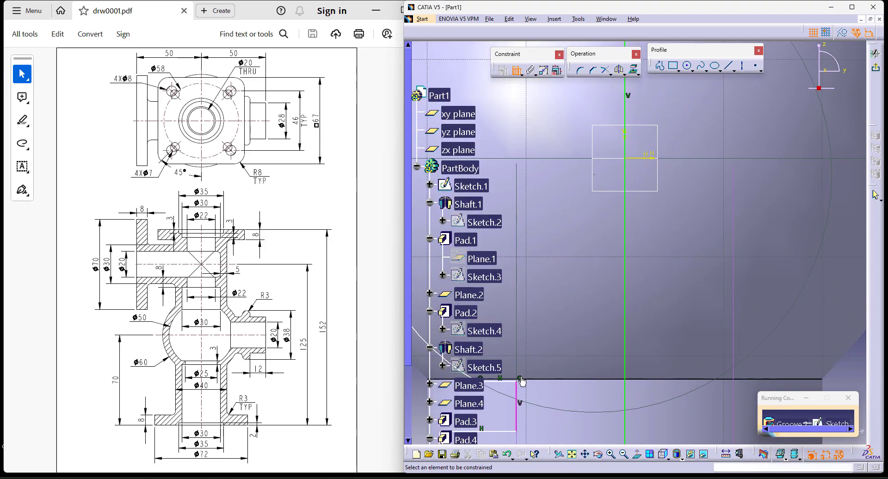
key("Escape")
left_click(520, 378)
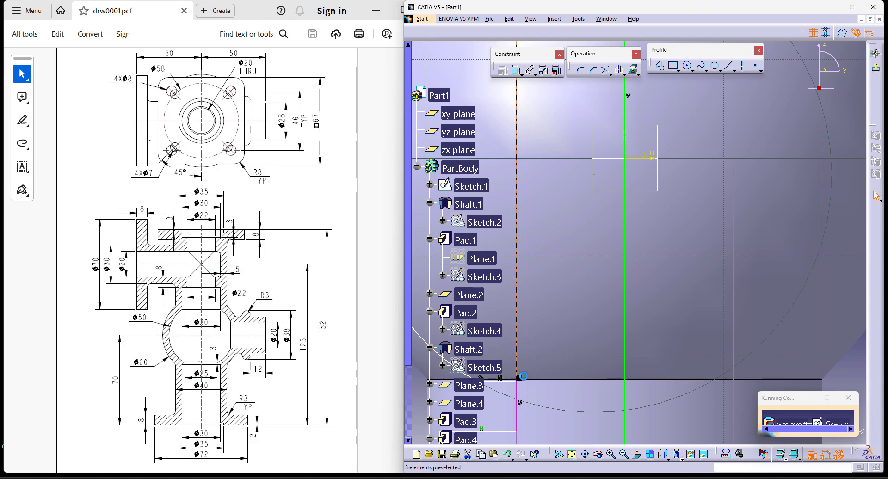
key("Delete")
middle_click_drag(583, 260, 581, 326)
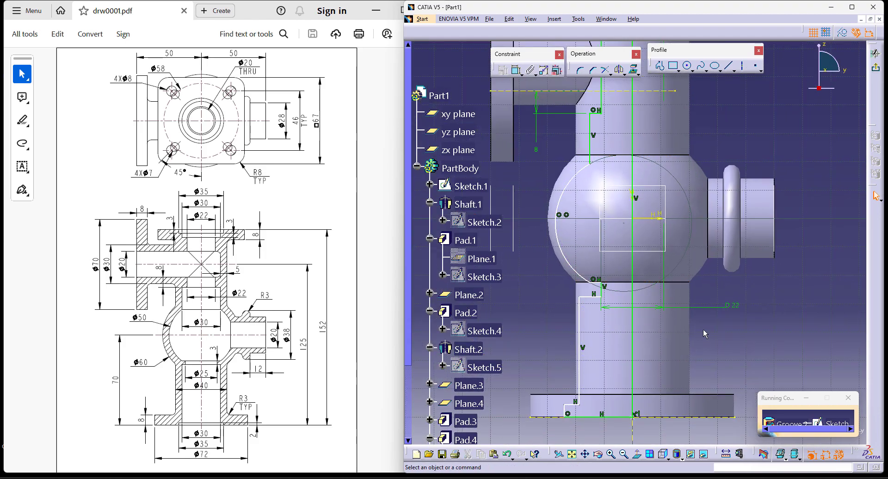
Step: Set the diameter of the short lip below the ball to 25 mm
double_click(736, 313)
type("25")
left_click(789, 362)
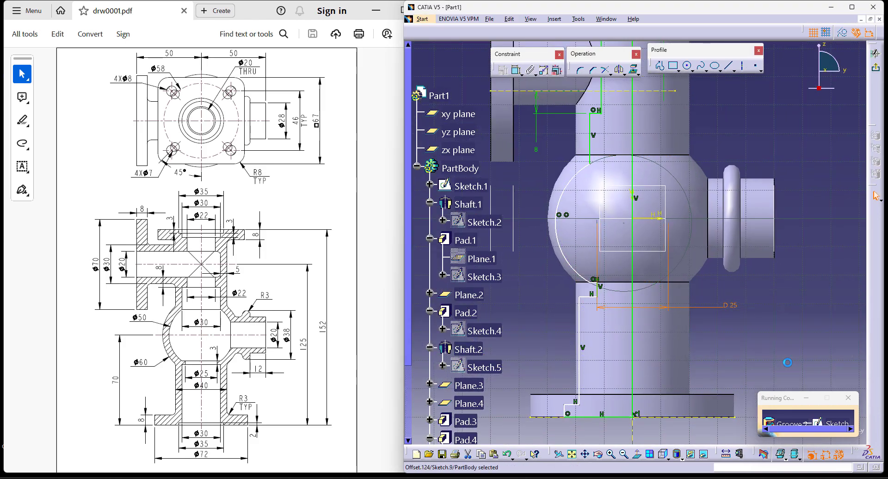
left_click(789, 367)
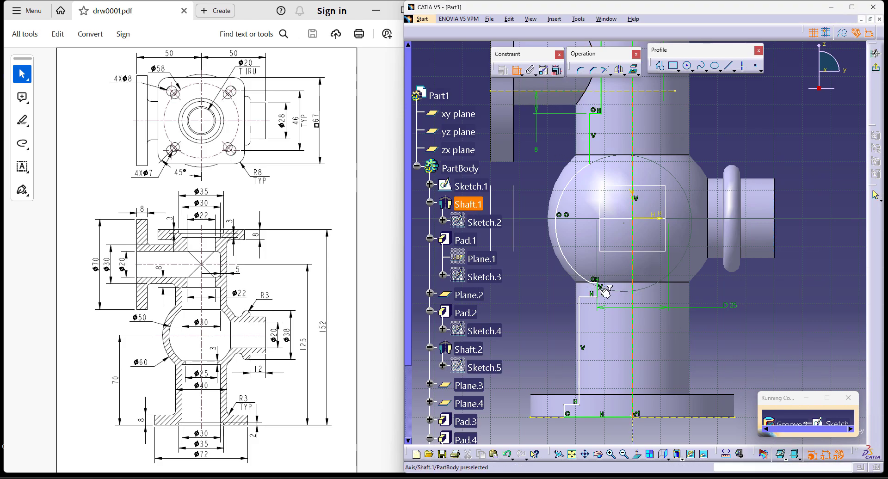
Step: Set the height of the short lip below the ball to 3 mm
left_click(528, 323)
double_click(527, 320)
type("3mm")
key("Return")
middle_click_drag(559, 323, 552, 352)
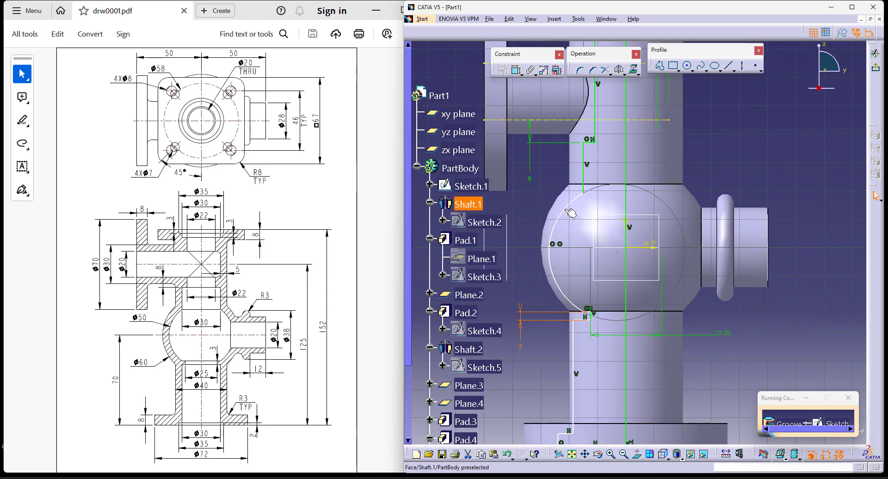
left_click(516, 70)
left_click(576, 209)
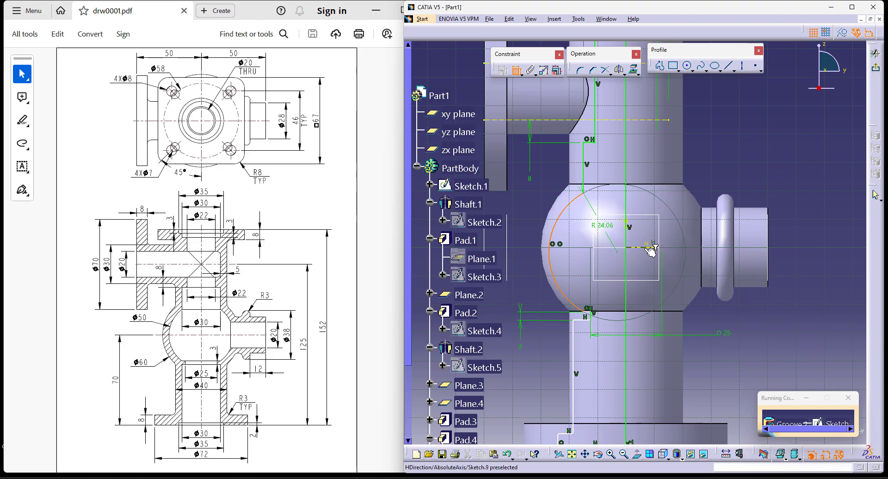
right_click(720, 140)
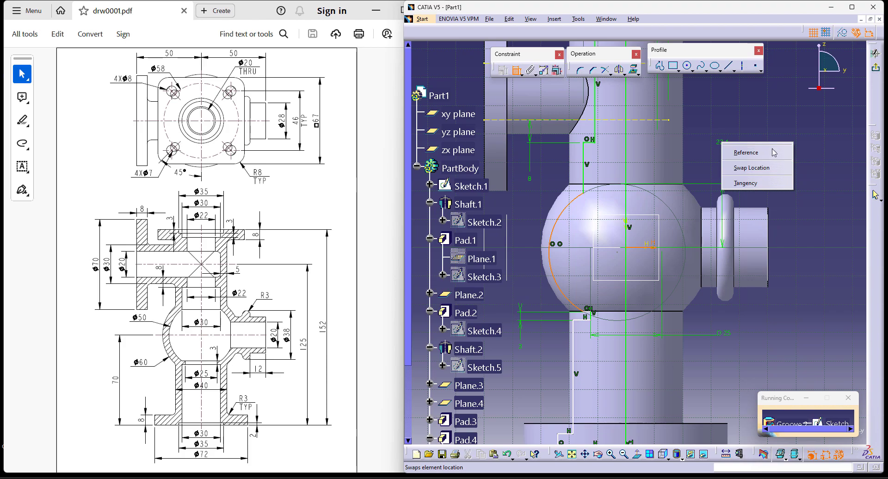
key("Escape")
key("Escape")
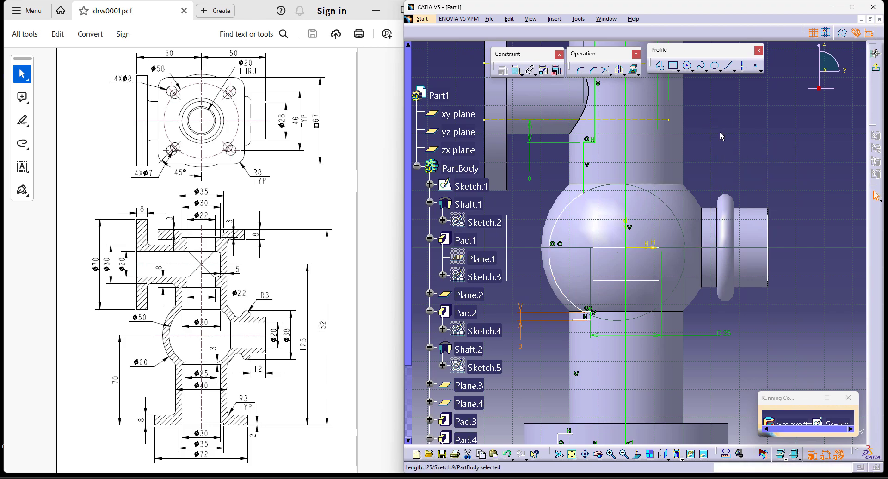
Step: Make the ball arc's centre point coincident with both the horizontal and vertical sketch axes
left_click(518, 73)
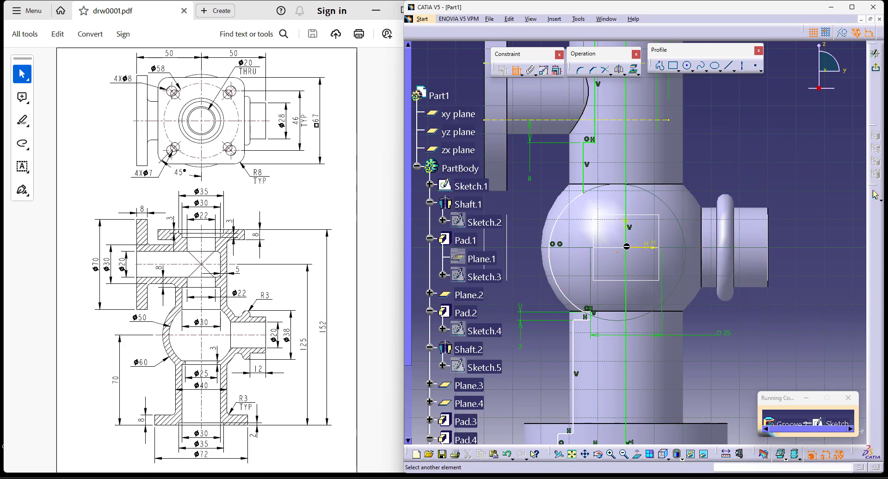
left_click(642, 248)
right_click(727, 152)
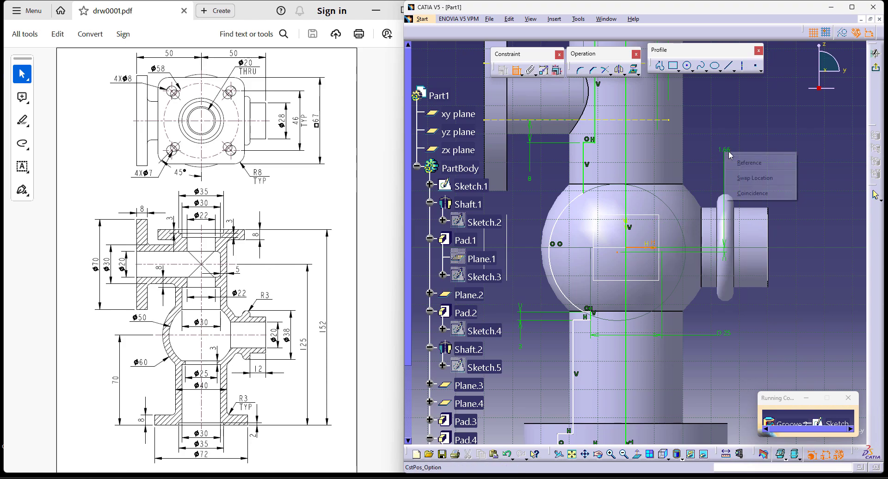
left_click(776, 196)
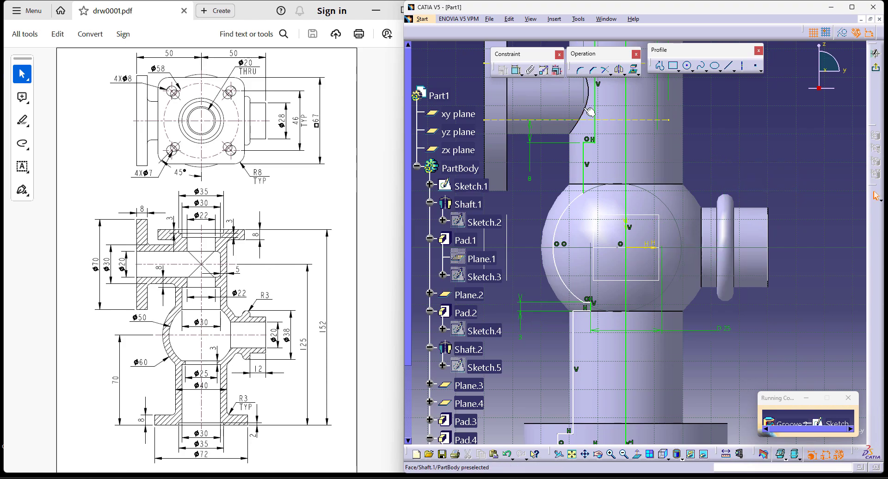
left_click(619, 247)
left_click(626, 233)
right_click(714, 157)
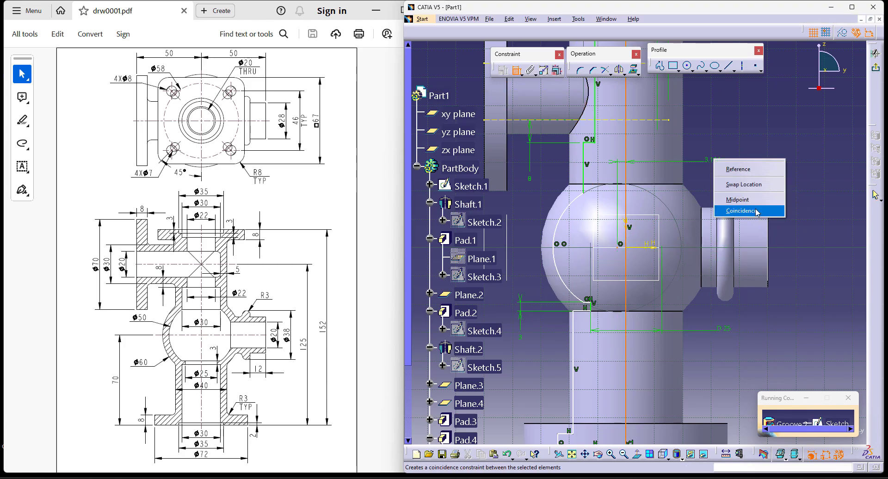
left_click(759, 211)
Step: Dimension the inner ball arc's diameter and set it to 50 mm
left_click(560, 227)
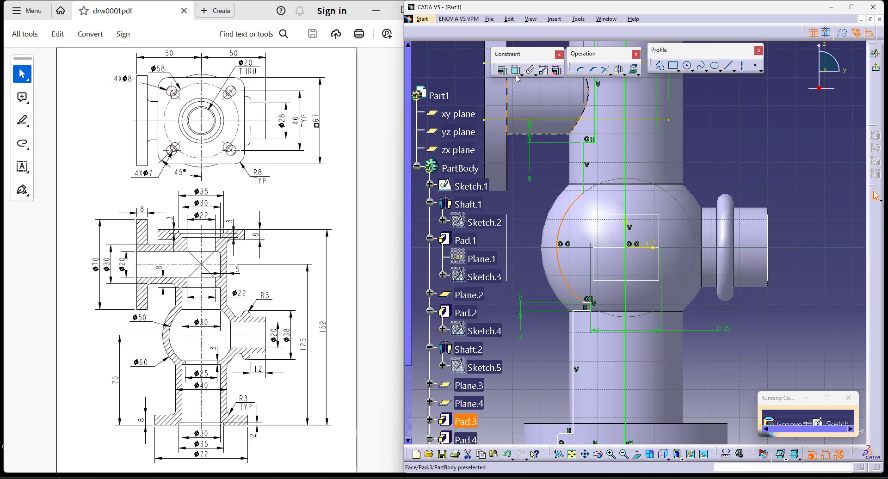
left_click(516, 228)
double_click(517, 219)
left_click(745, 327)
left_click(744, 344)
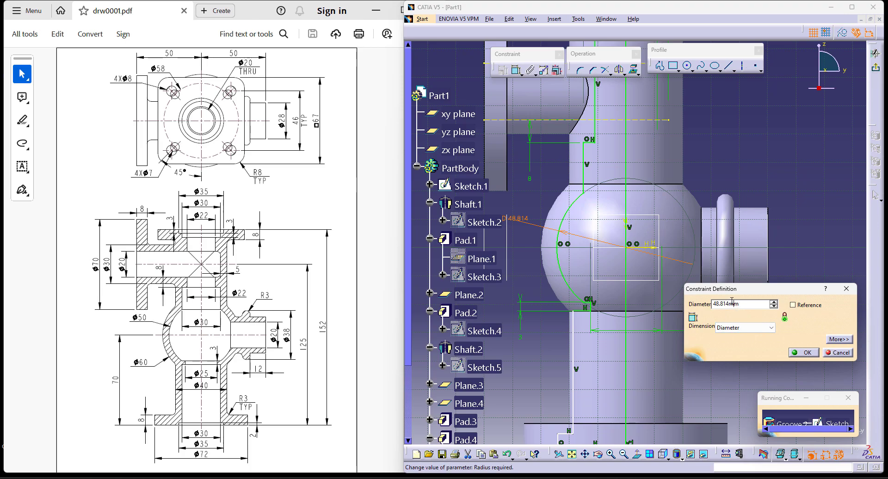
key("Return")
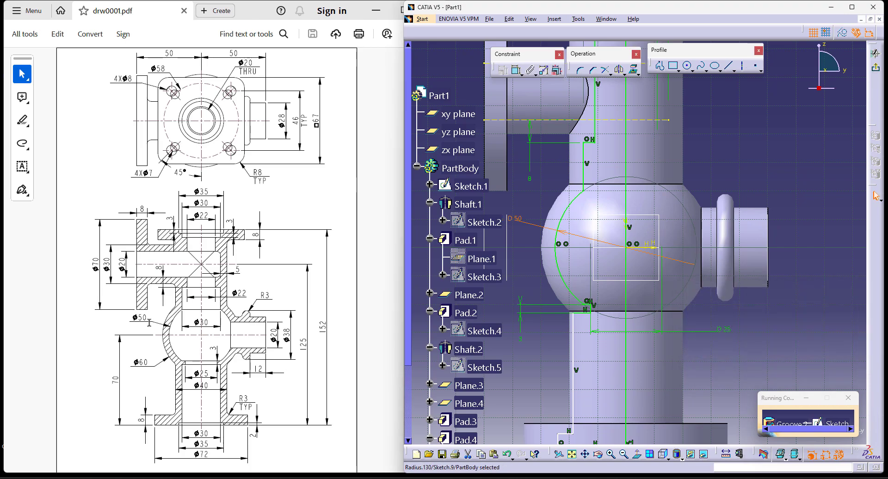
Step: Add a diameter dimension about the axis to the long vertical bore line below the ball and set it to 30 mm
middle_click_drag(761, 359, 769, 244)
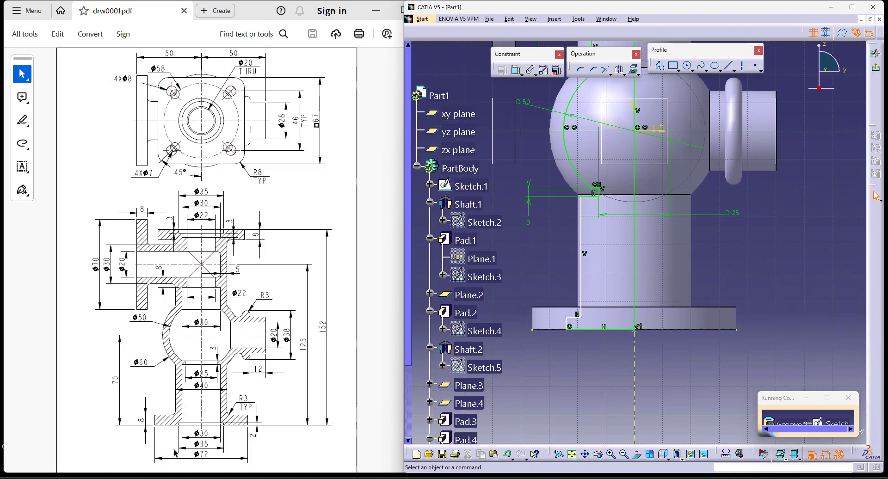
left_click(516, 69)
left_click(634, 366)
right_click(685, 363)
left_click(722, 279)
left_click(660, 355)
double_click(673, 353)
type("30mm")
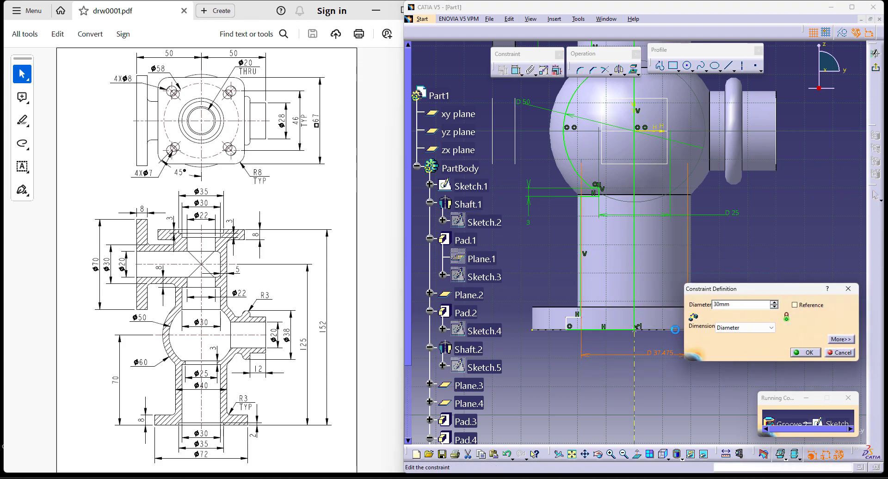
key("Return")
left_click(686, 396)
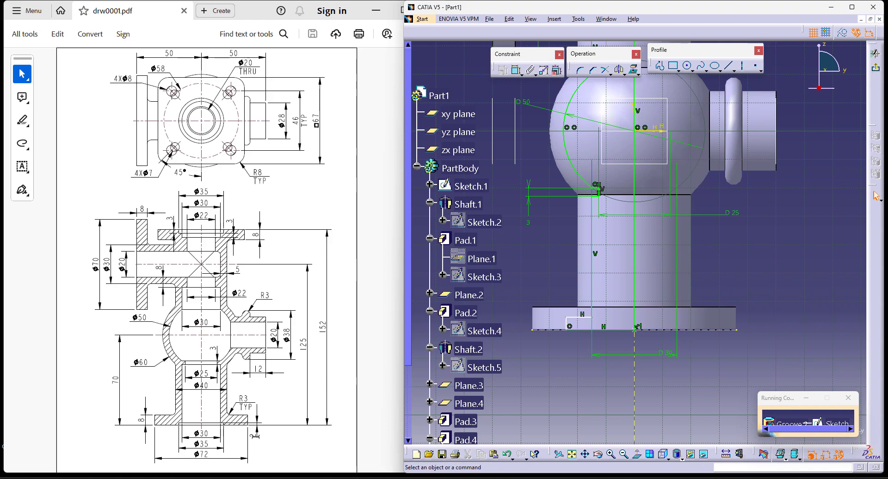
Step: Dimension the height of the small recess at the base flange's underside and set it to 2 mm
left_click(515, 72)
left_click(571, 322)
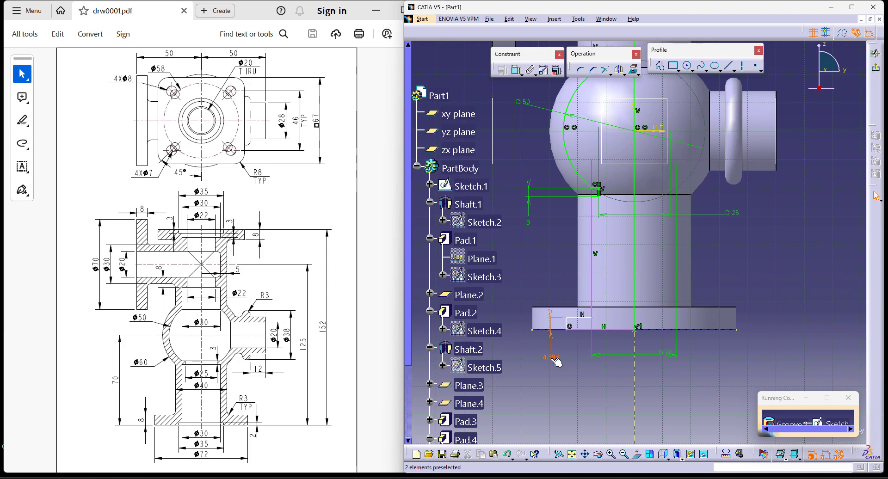
double_click(557, 362)
type("2")
key("Return")
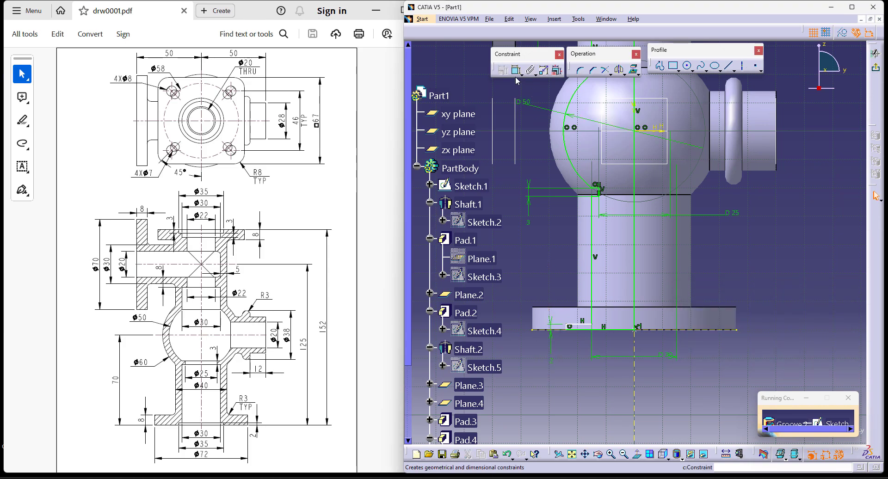
Step: Add a dimension from the base recess's short outer line to the axis and set its diameter to 35 mm
left_click(636, 371)
left_click(686, 371)
double_click(687, 374)
type("35mm")
key("Return")
left_click(711, 337)
Step: Constrain the slanted outer line of the base recess to be vertical
middle_click_drag(641, 386, 605, 297)
middle_click_drag(604, 416, 665, 313)
scroll(473, 374, "up", 1)
middle_click_drag(472, 374, 575, 195)
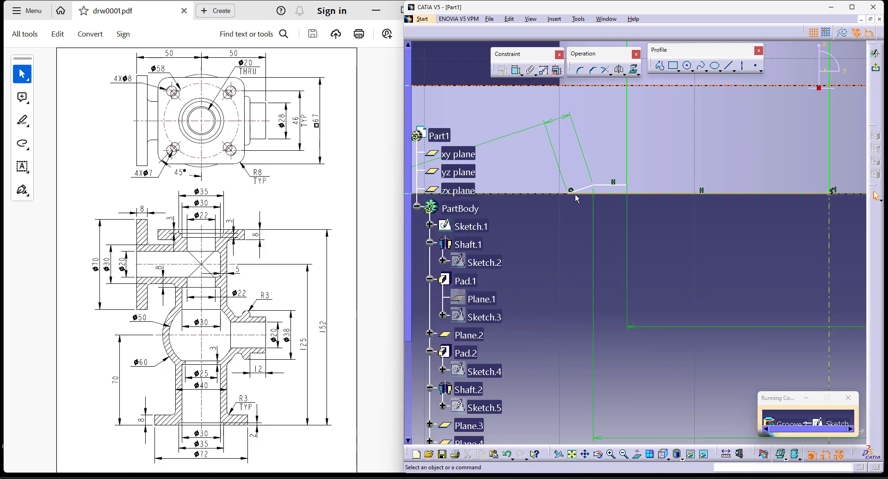
right_click(590, 190)
mouse_move(637, 317)
left_click(718, 355)
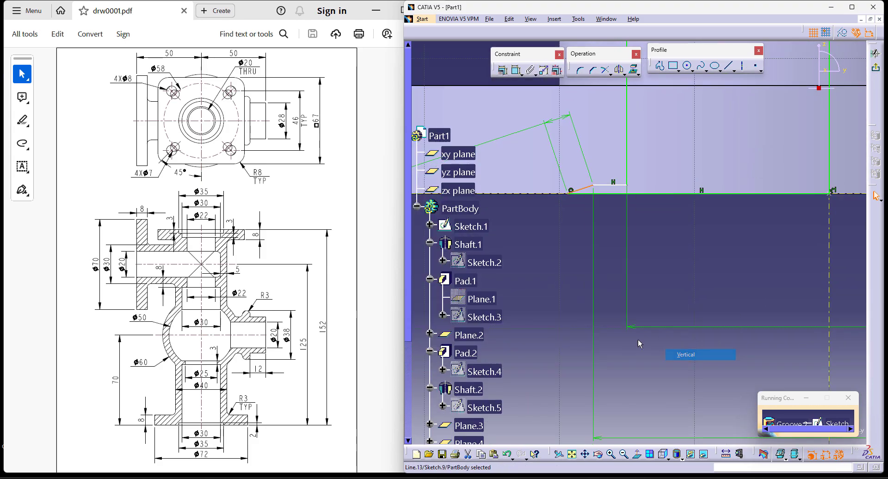
Step: Finish the groove sketch and cut the stepped bore as a 360-degree groove about the sketch axis
middle_click_drag(541, 254, 569, 365)
middle_click_drag(804, 137, 753, 301)
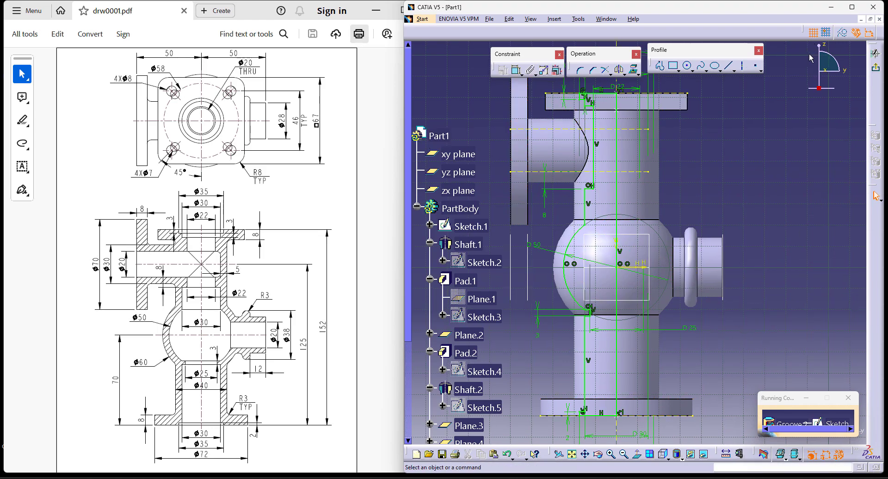
left_click(875, 68)
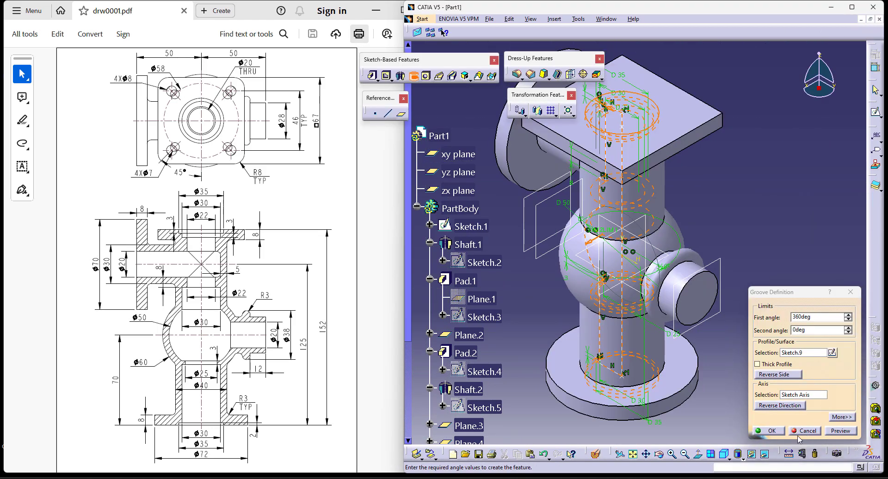
left_click(771, 432)
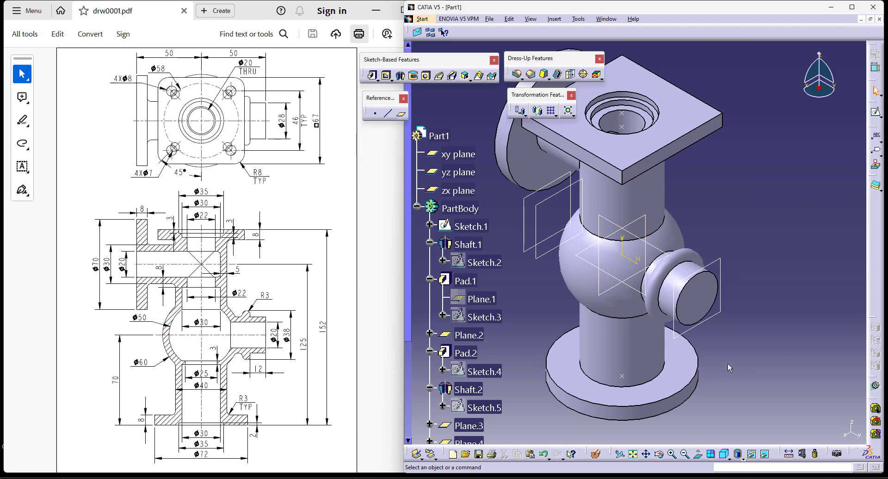
Step: Start a hole on the end face of the small side branch and constrain its centre concentric with the branch's circular edge
middle_click_drag(728, 364, 751, 336)
middle_click_drag(563, 406, 586, 384)
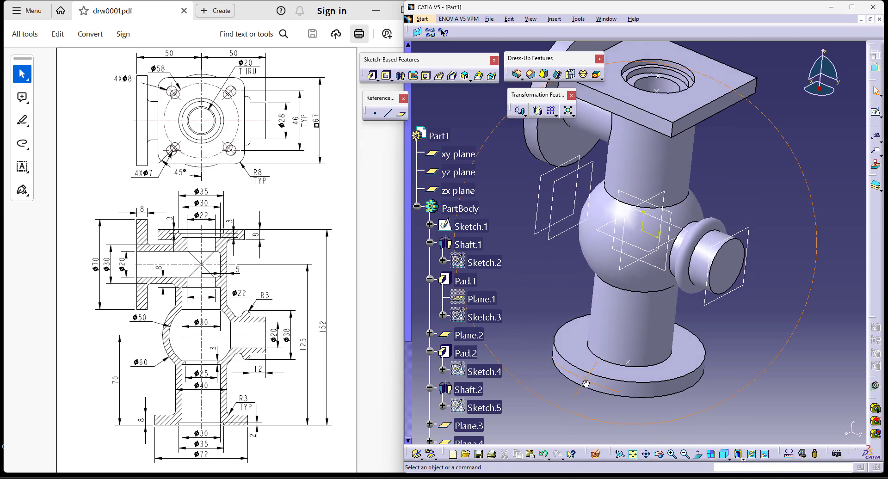
middle_click_drag(757, 241, 710, 224)
left_click(427, 76)
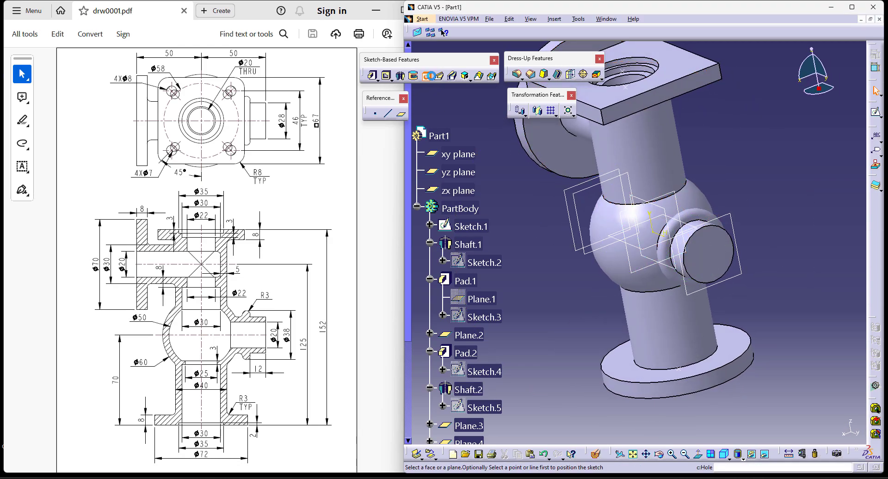
left_click(708, 253)
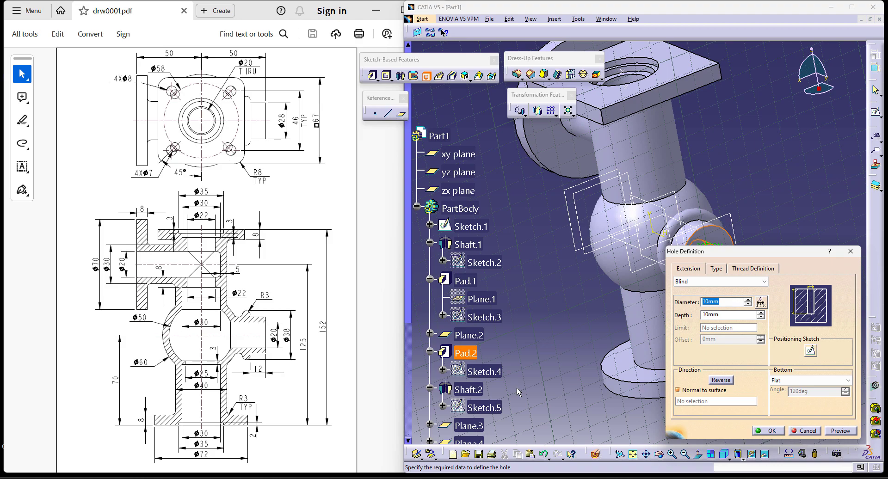
left_click(811, 352)
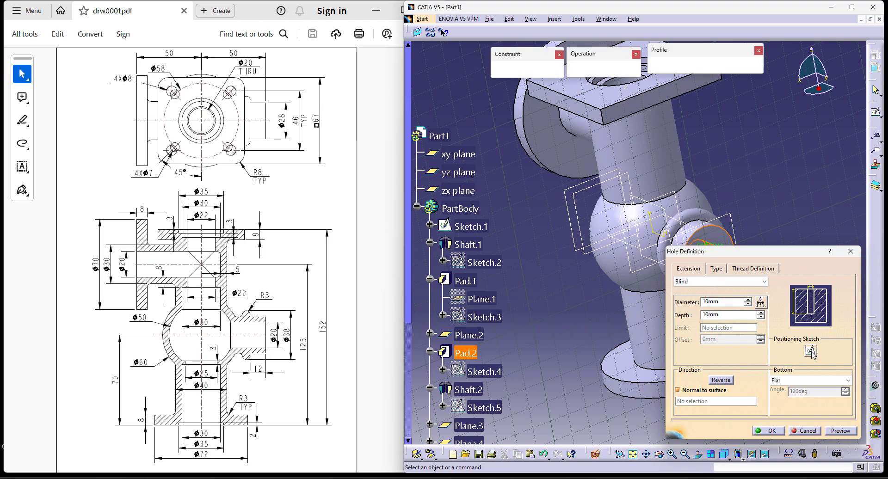
left_click(515, 70)
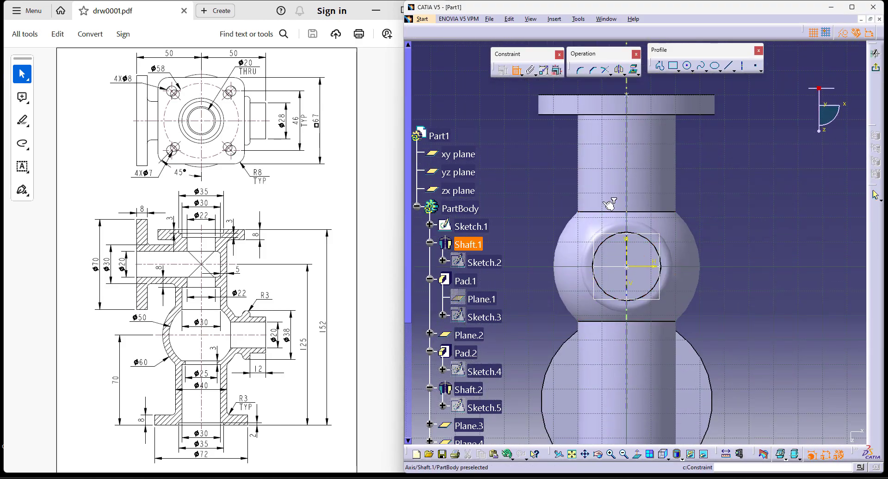
left_click(649, 238)
right_click(741, 167)
left_click(781, 239)
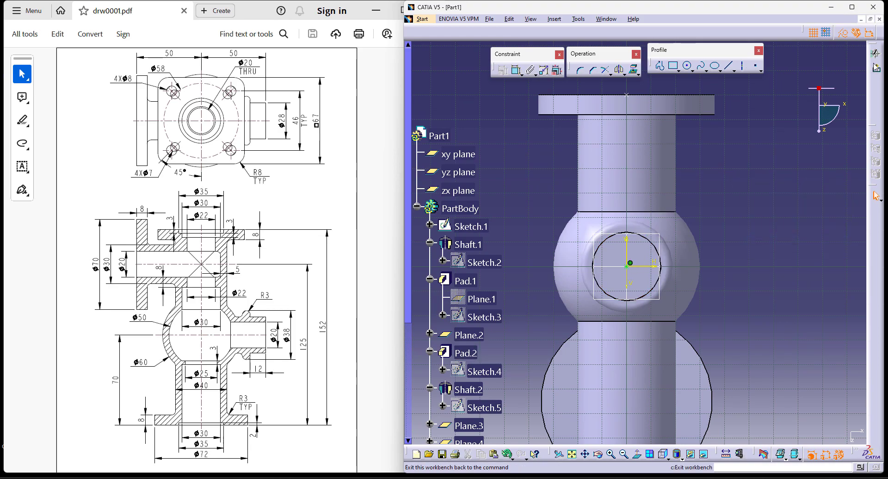
left_click(875, 67)
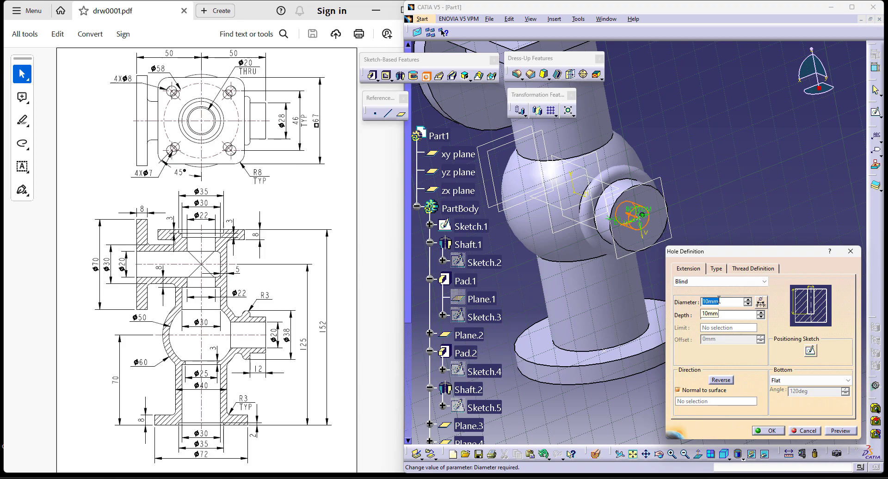
Step: Set the side-branch hole to 20 mm diameter with an Up To Next extension and create it
left_click(764, 281)
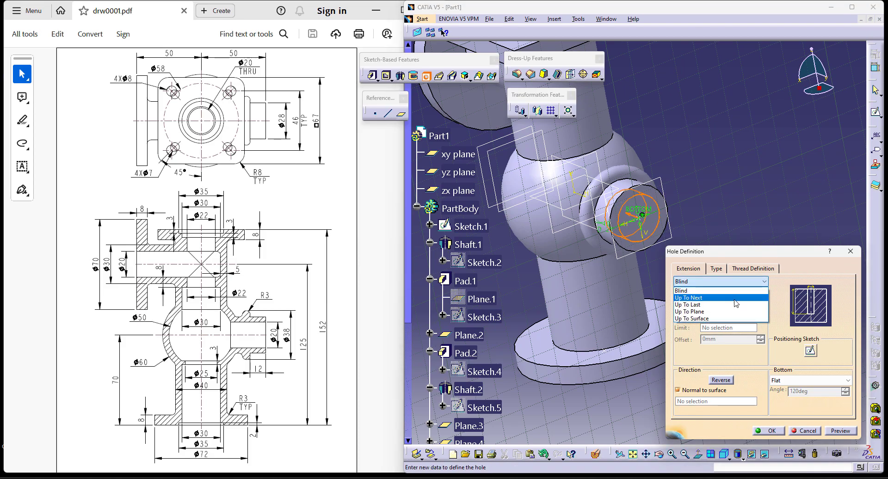
left_click(694, 293)
left_click(774, 434)
Step: Start a hole on the upper face of the round base flange and open its positioning sketch
mouse_move(601, 206)
middle_mouse_down()
mouse_move(562, 199)
mouse_move(681, 235)
mouse_move(590, 207)
middle_mouse_up()
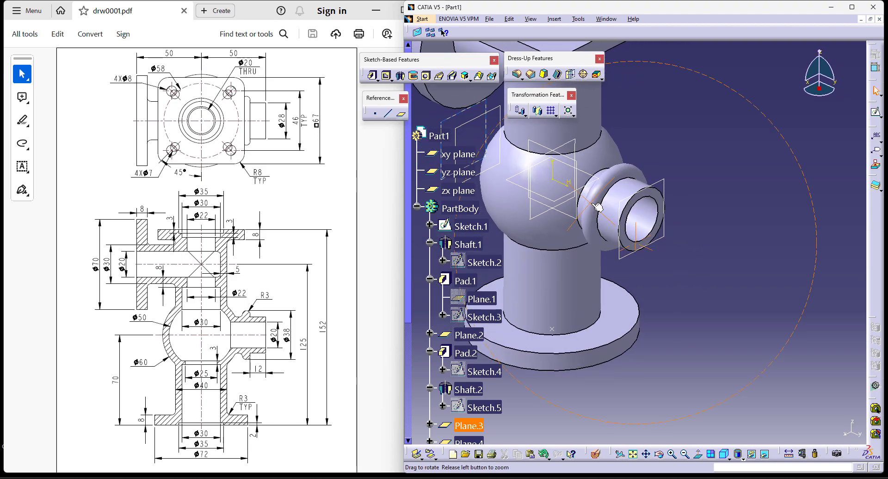
middle_click_drag(670, 188, 646, 304)
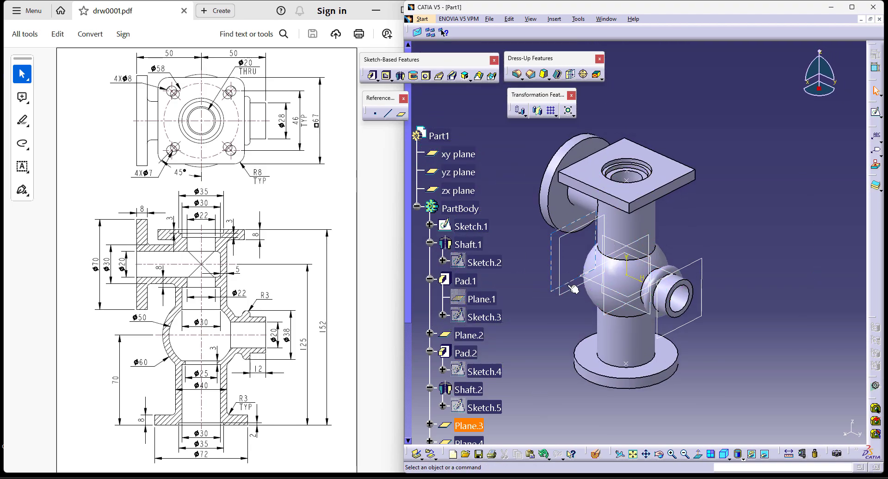
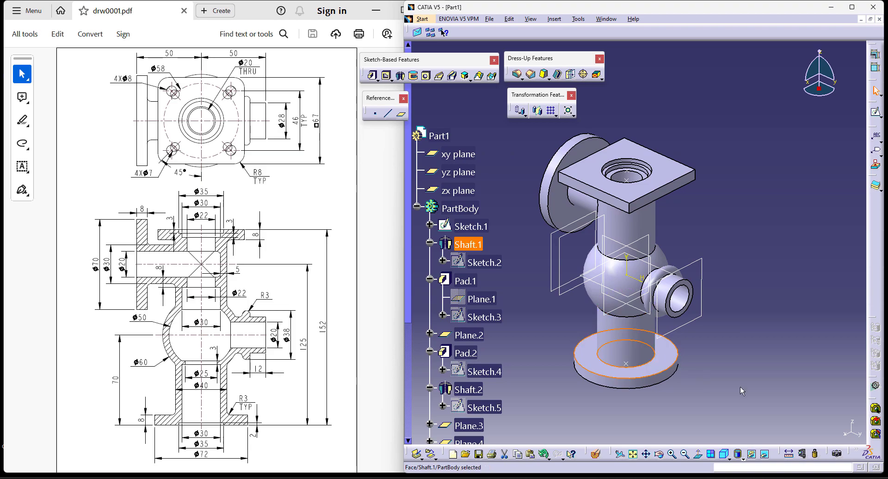
middle_click_drag(637, 401, 742, 306)
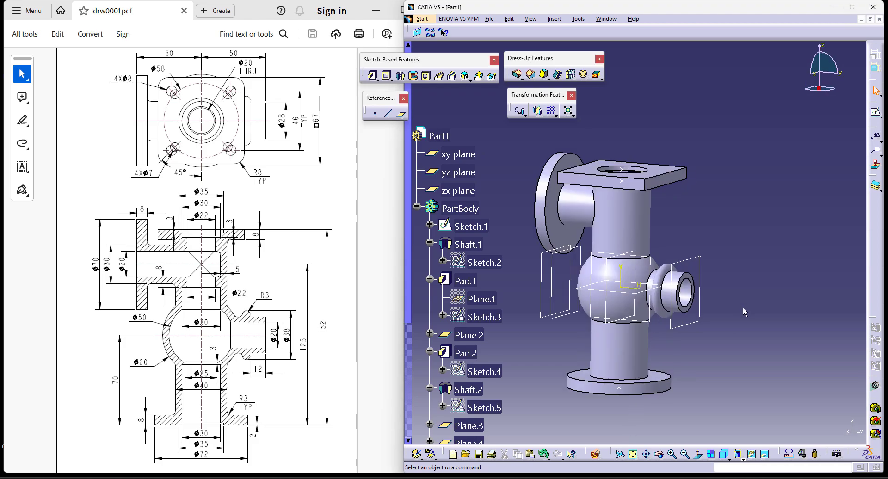
left_click(723, 455)
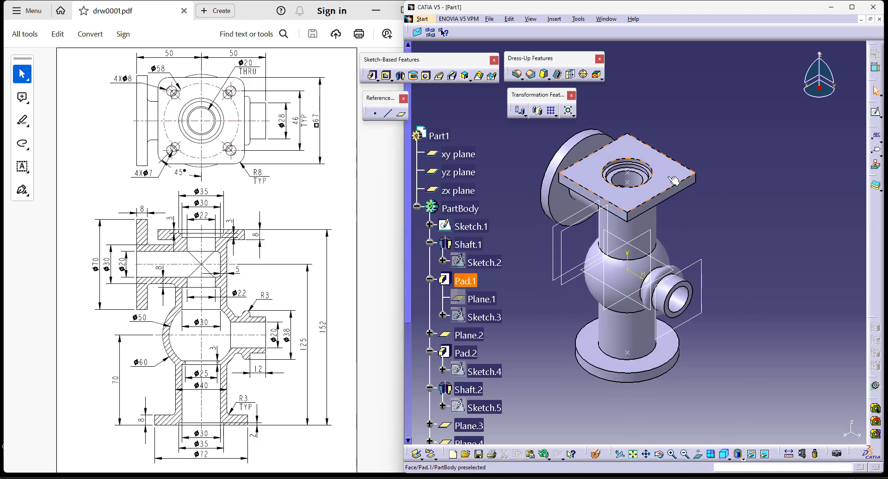
left_click(666, 353)
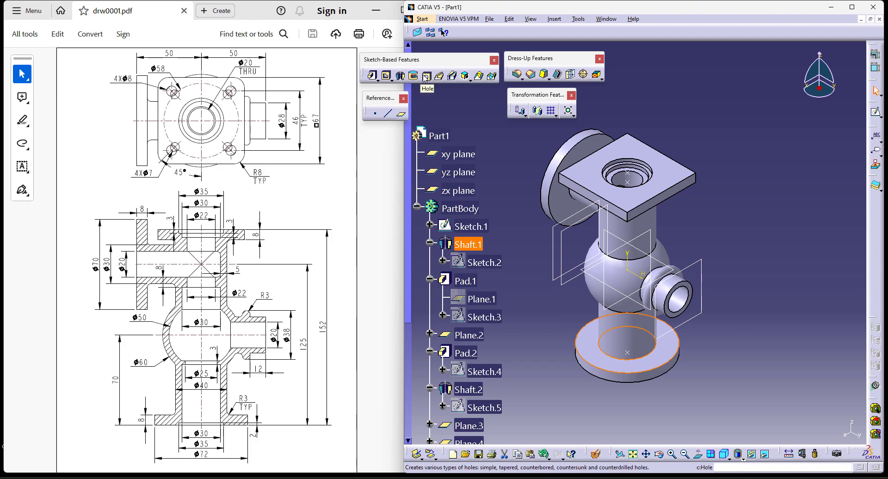
left_click(426, 77)
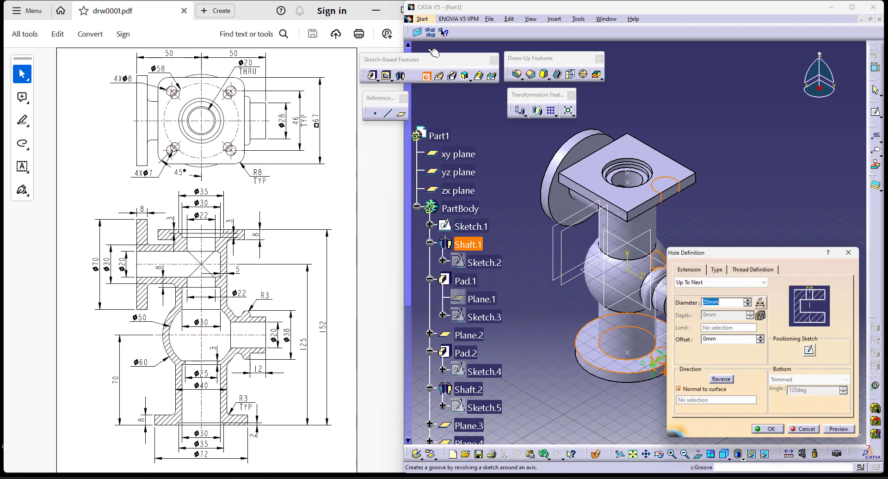
left_click(810, 350)
Step: Sketch a bolt circle of about 29 mm radius around the vertical pipe's centre in the positioning sketch
mouse_move(732, 296)
middle_mouse_down()
mouse_move(763, 362)
mouse_move(773, 334)
mouse_move(758, 277)
middle_mouse_up()
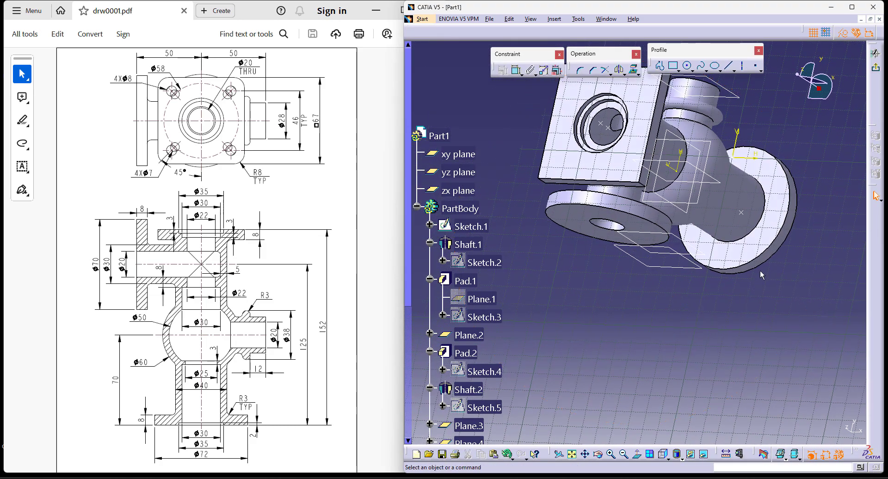
left_click(688, 66)
left_click(741, 213)
left_click(766, 251)
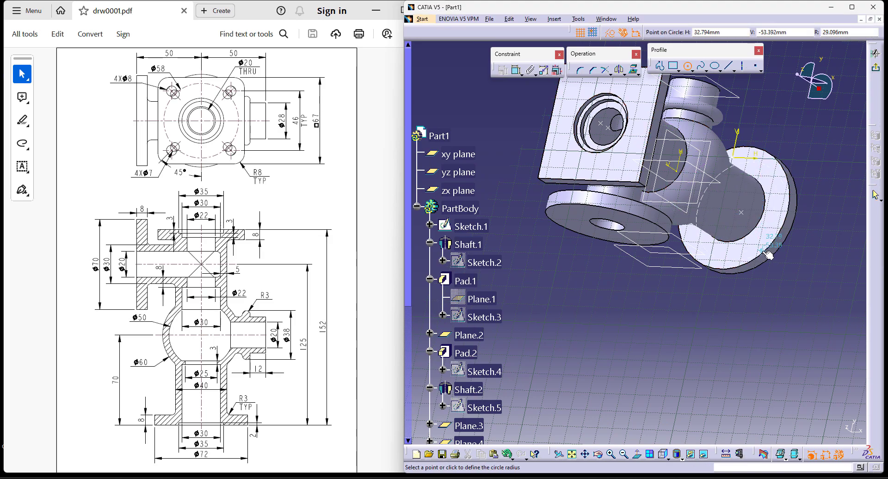
left_click(704, 455)
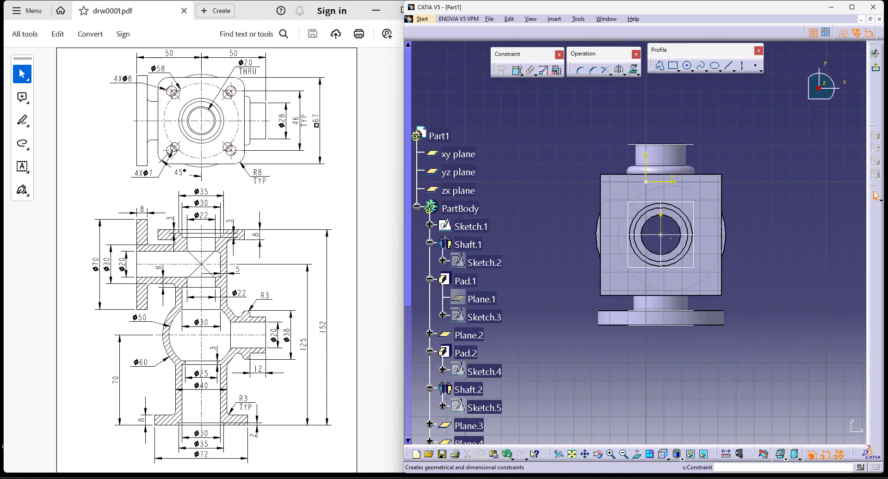
Step: Constrain the bolt circle's centre coincident with the horizontal and vertical reference planes through the pipe axis
left_click(516, 71)
left_click(671, 238)
left_click(673, 235)
right_click(727, 145)
left_click(766, 188)
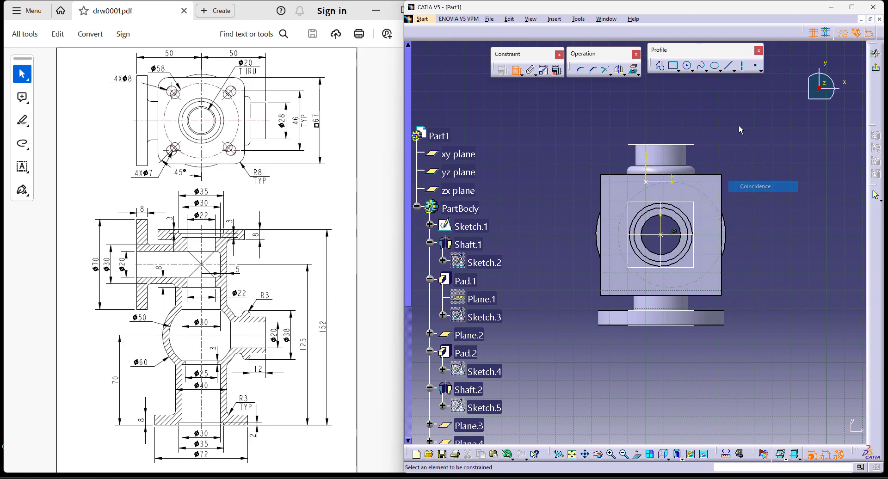
left_click(675, 232)
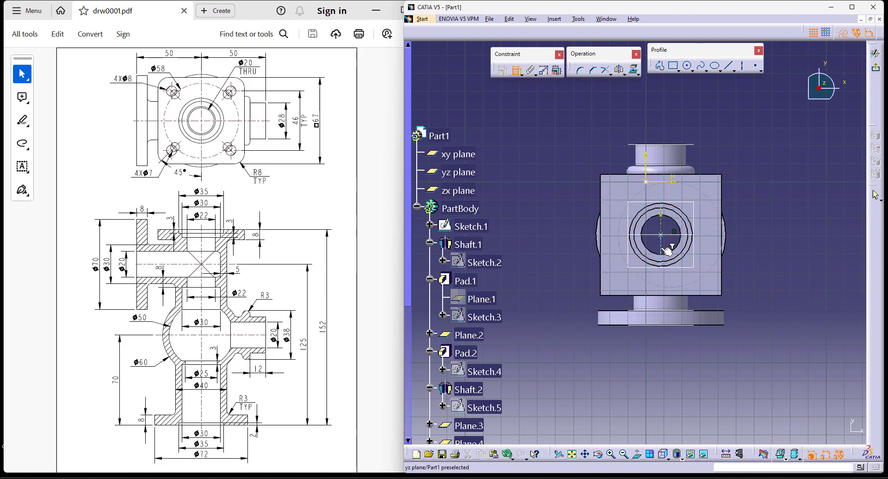
left_click(722, 175)
right_click(730, 177)
left_click(782, 215)
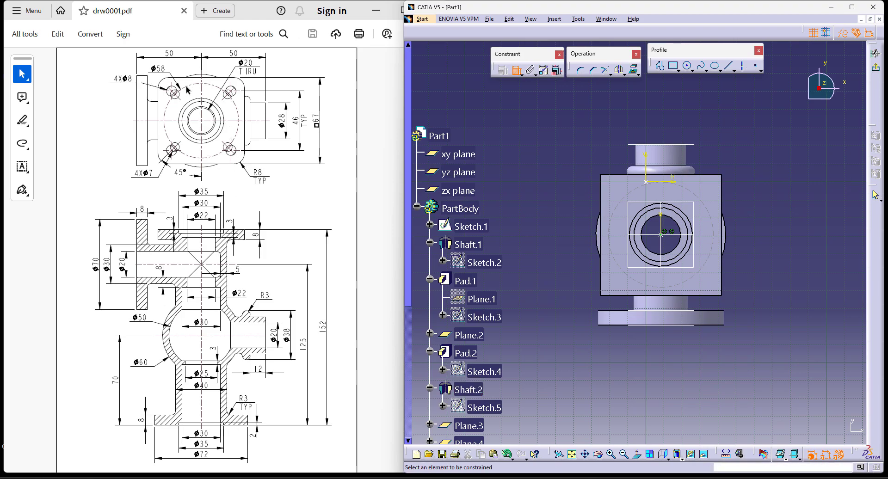
Step: Dimension the bolt circle's diameter to 58 mm
left_click(699, 193)
double_click(730, 154)
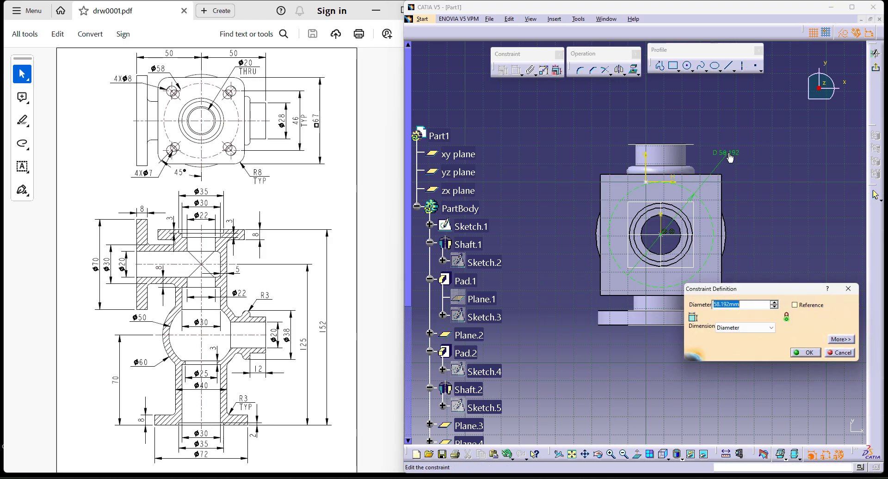
type("58")
key("Return")
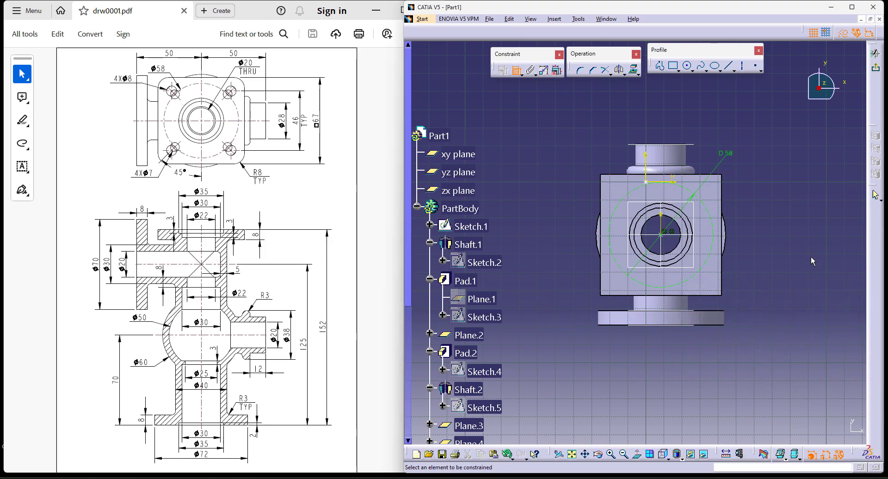
Step: Draw a slanted infinite line through the bolt circle's centre
left_click(730, 66)
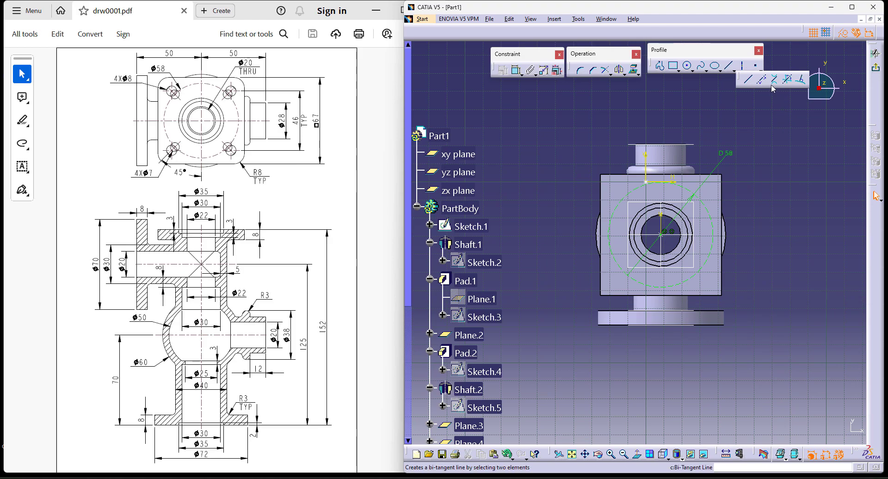
left_click(734, 71)
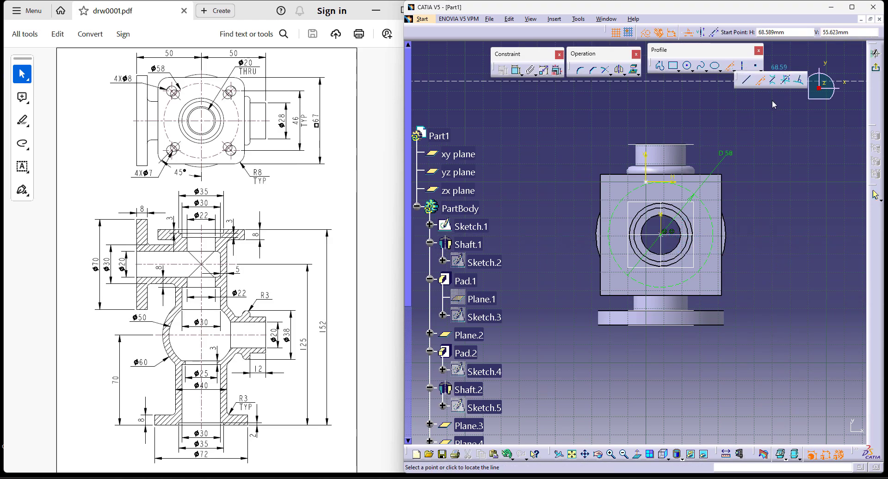
left_click(786, 80)
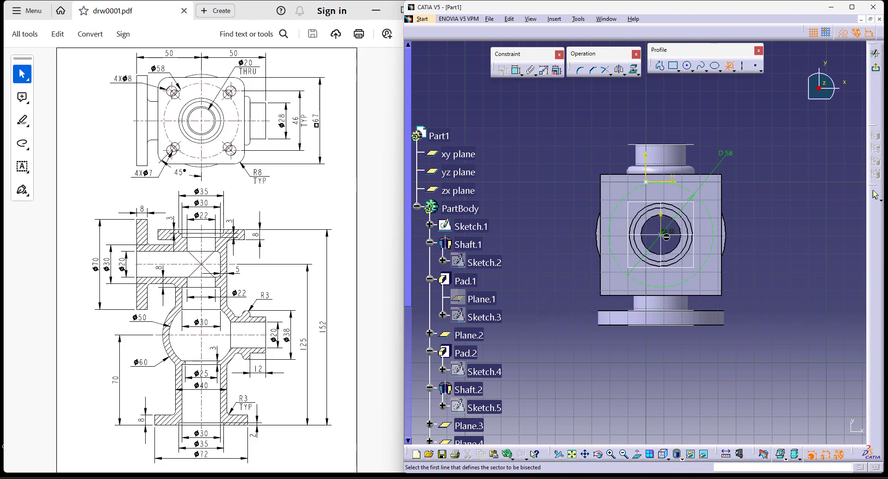
mouse_move(793, 263)
middle_mouse_down("ctrl")
mouse_move(818, 249)
mouse_move(792, 268)
middle_mouse_up("ctrl")
left_click(734, 70)
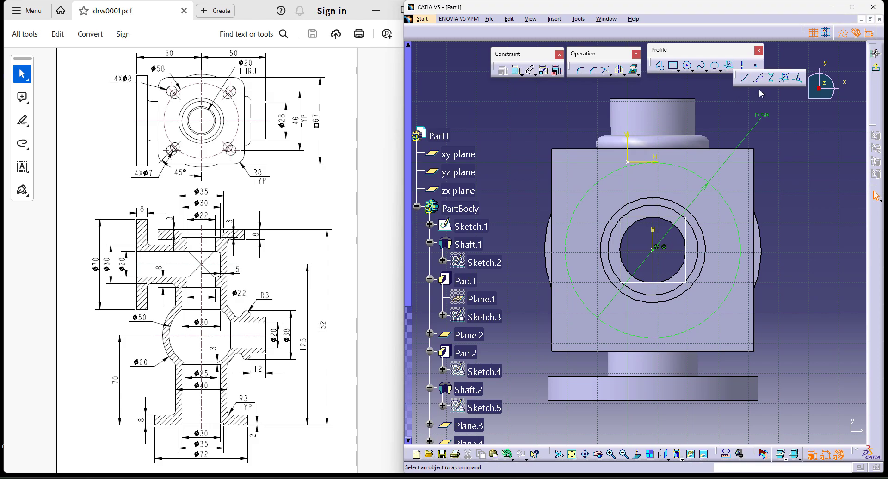
left_click(758, 77)
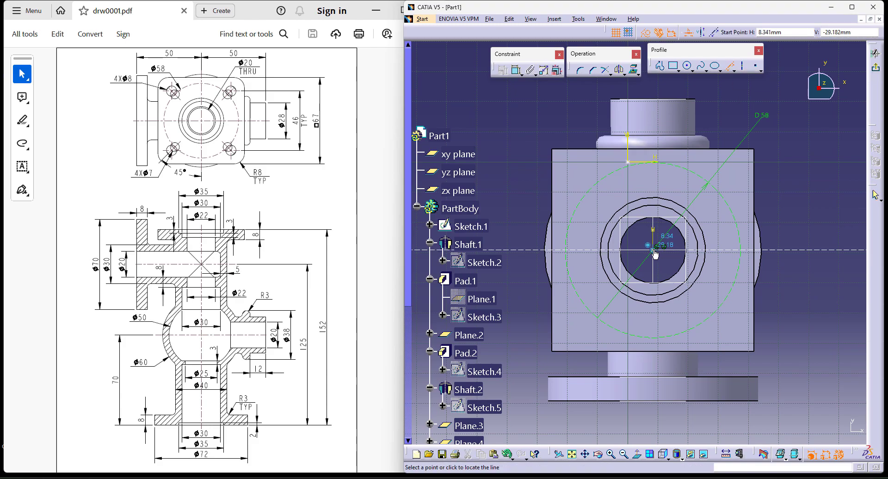
left_click(714, 32)
left_click(656, 251)
left_click(744, 118)
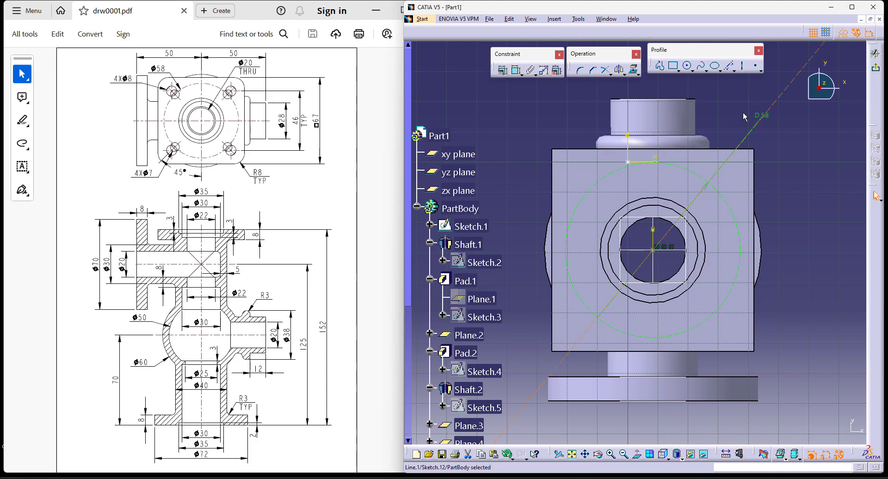
Step: Constrain the slanted infinite line at 45 degrees to the horizontal reference plane
left_click(515, 71)
left_click(681, 250)
left_click(791, 204)
double_click(791, 204)
type("45deg")
key("Return")
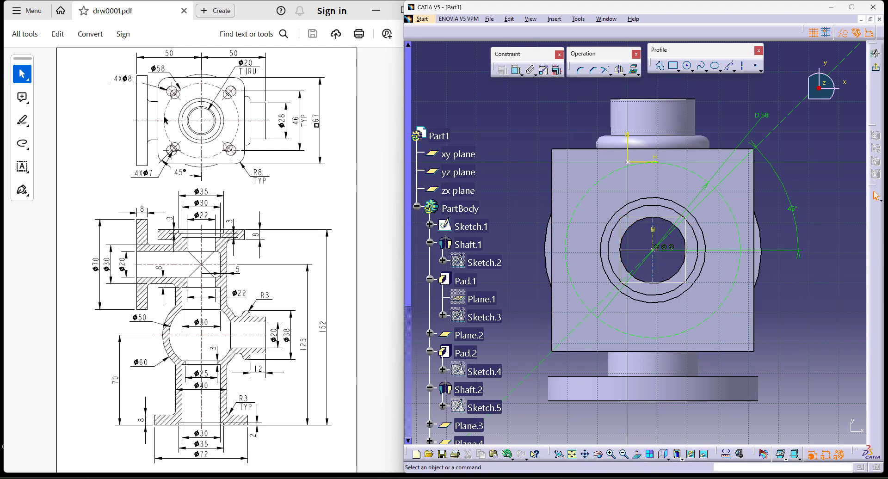
Step: Constrain the hole's centre point coincident with the 45-degree line
left_click(755, 67)
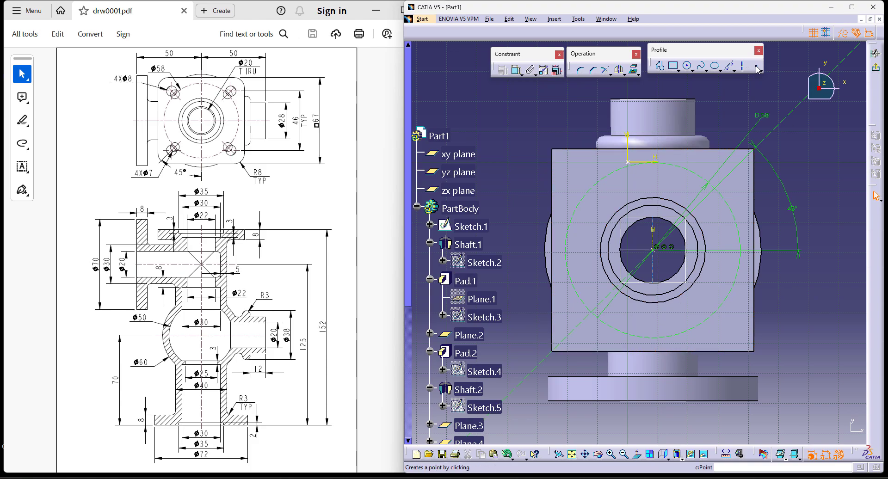
middle_click_drag(797, 246, 799, 225, "ctrl")
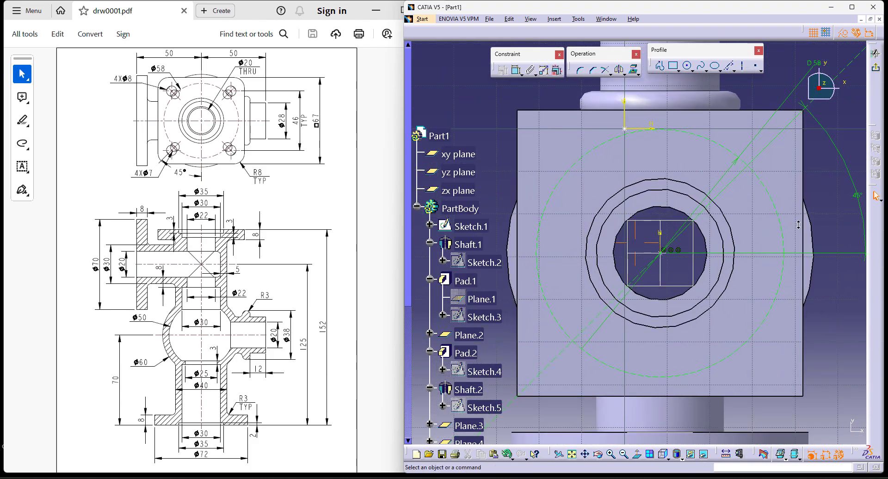
left_click(517, 70)
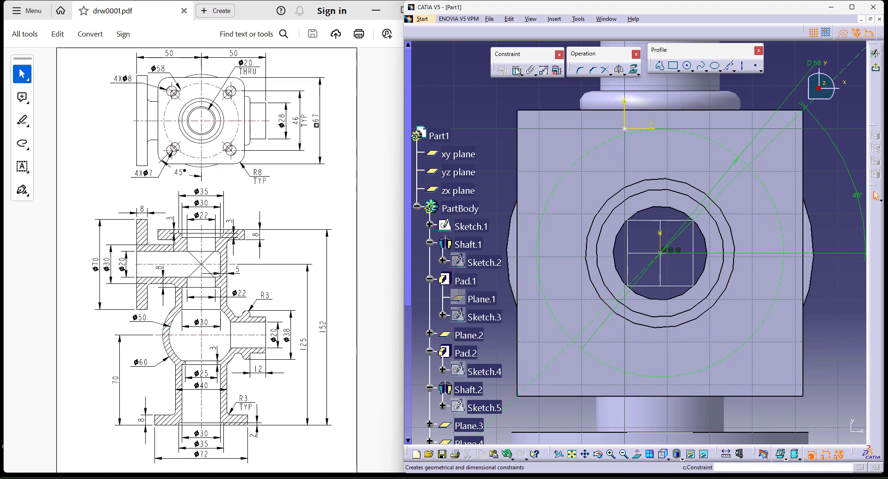
left_click(624, 129)
left_click(755, 168)
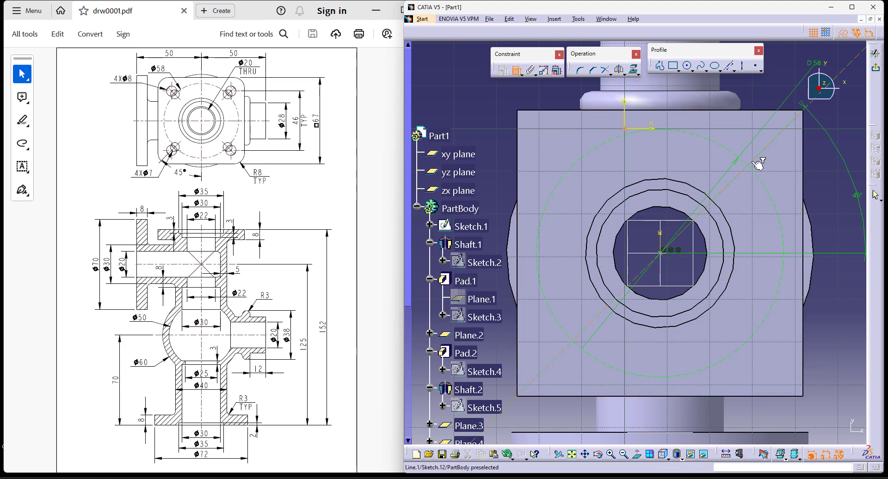
right_click(759, 164)
left_click(787, 142)
Step: Constrain the hole's centre point coincident with the 58 mm bolt circle and finish the positioning sketch
middle_click_drag(835, 229, 757, 193)
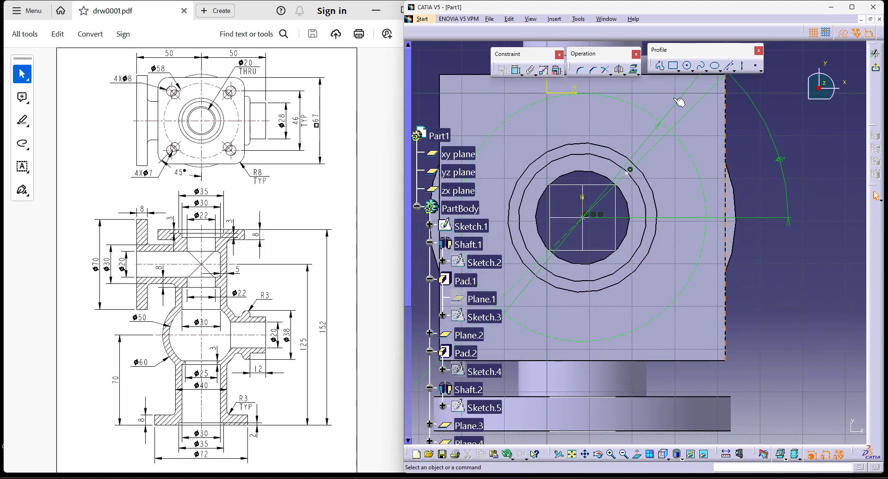
left_click(629, 172)
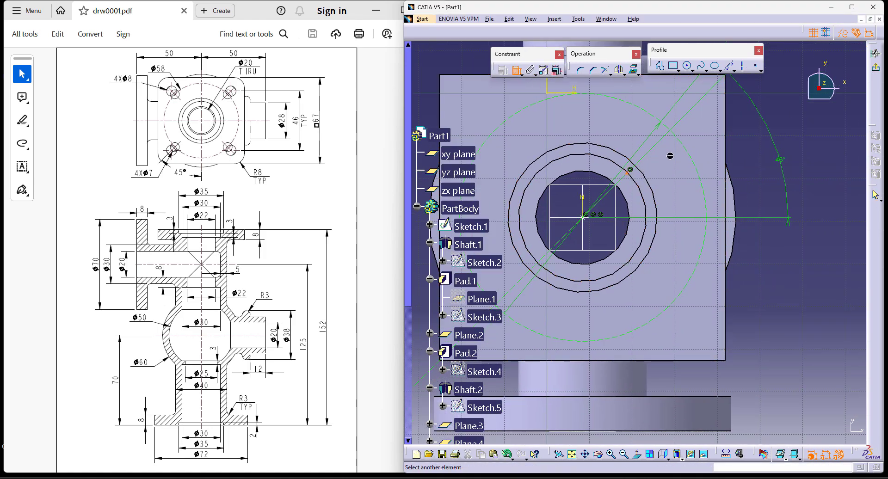
right_click(768, 120)
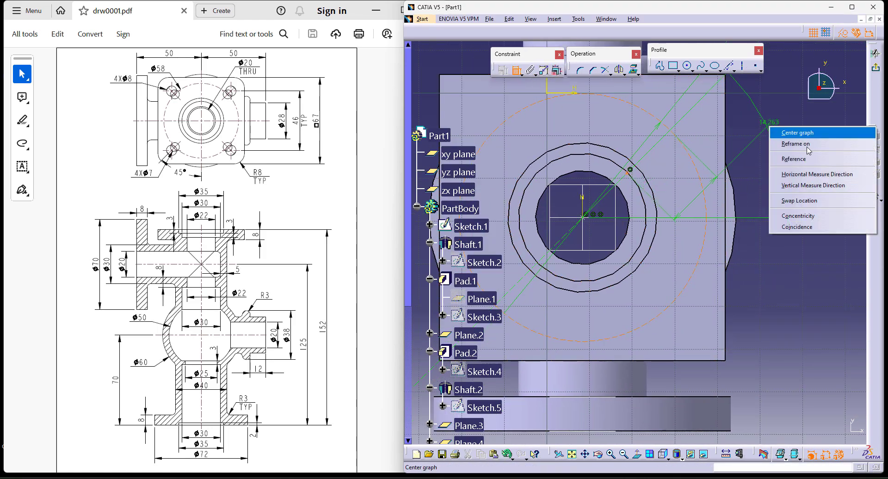
left_click(797, 227)
left_click(875, 54)
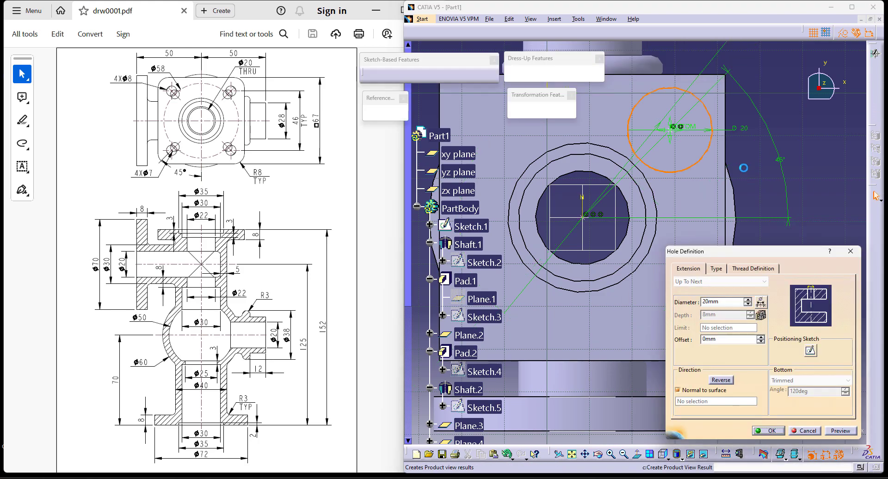
Step: Set the base-flange hole to 7 mm diameter with an Up To Next extension and create it
double_click(712, 301)
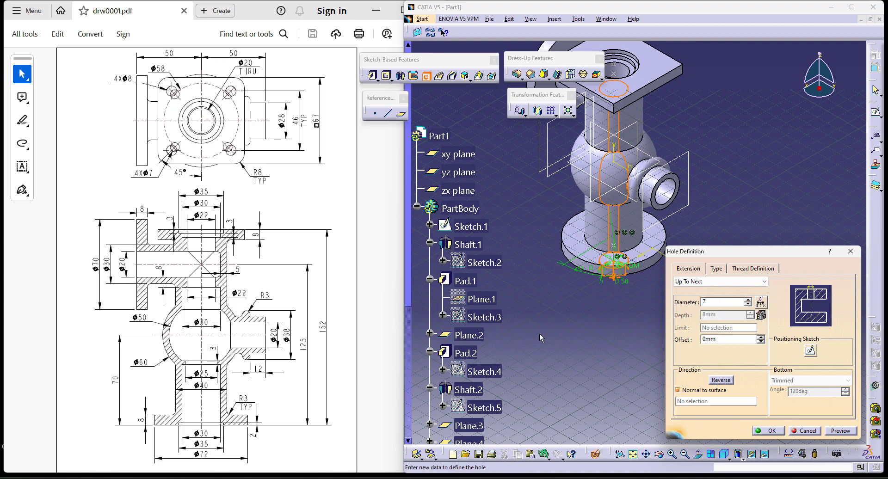
left_click(725, 281)
left_click(727, 299)
left_click(771, 431)
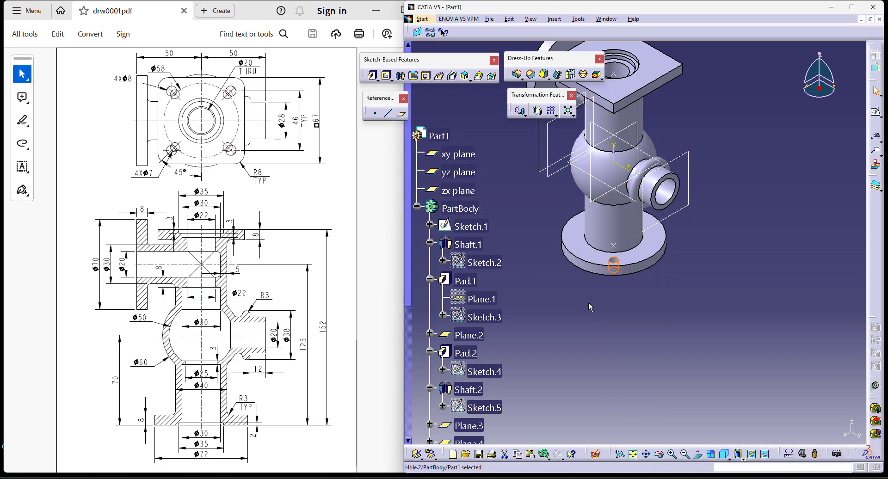
Step: Pattern the 7 mm base-flange hole circularly as a complete crown of 4 instances around the base flange's axis
middle_click_drag(606, 299, 617, 356)
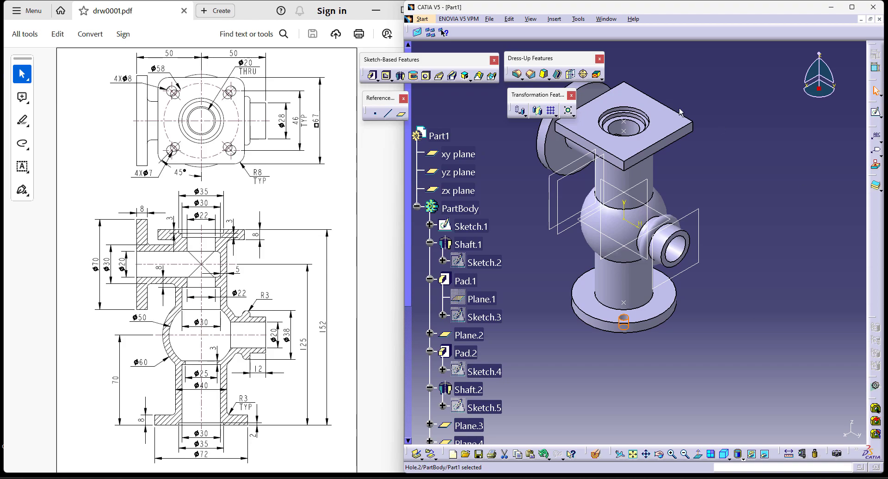
left_click(556, 115)
left_click(582, 121)
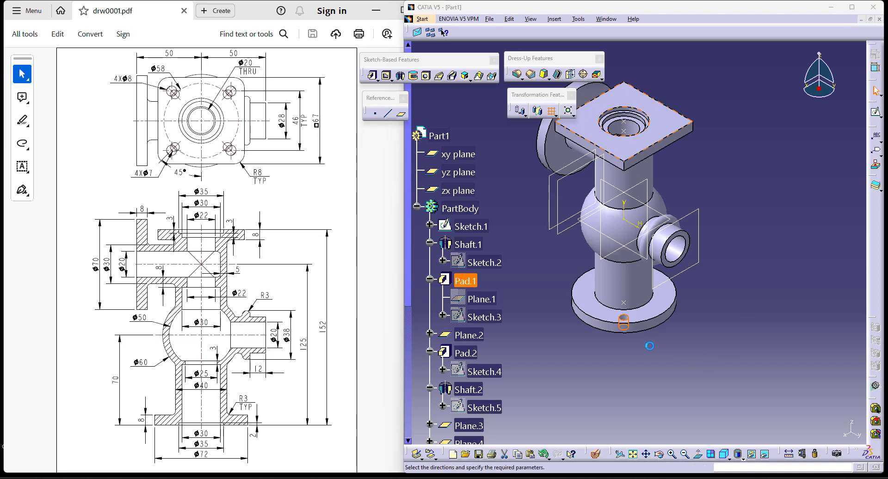
left_click(819, 125)
left_click(788, 152)
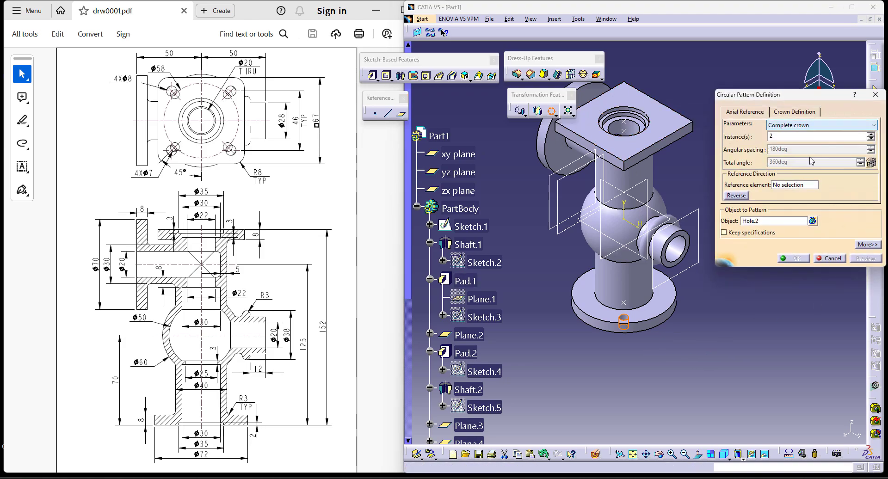
key("Return")
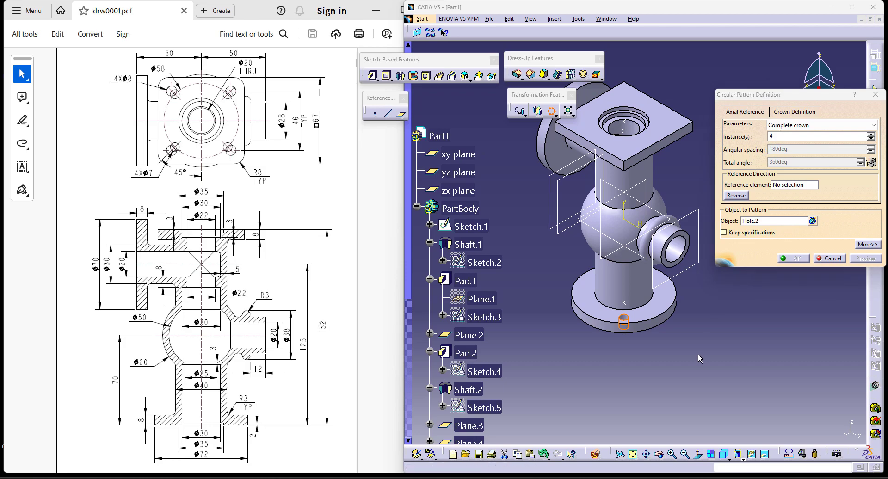
left_click(671, 319)
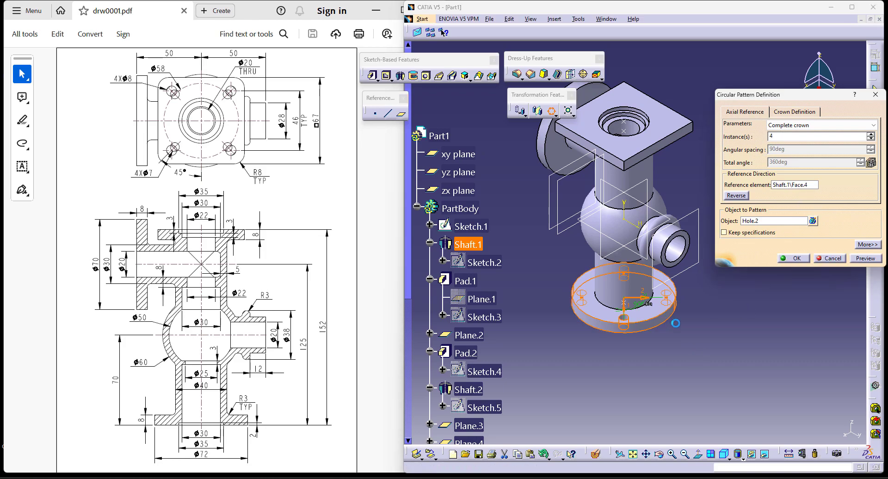
left_click(793, 258)
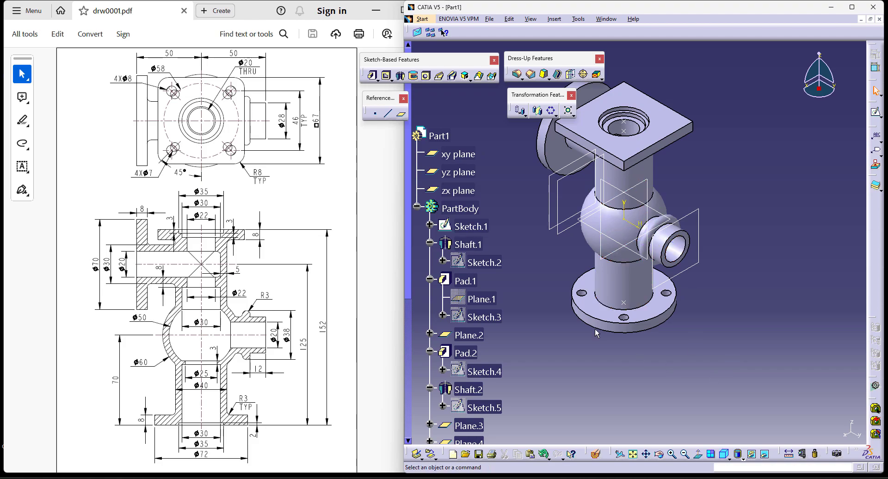
Step: Start a sketch on the square flange's outer face and place a point near one corner, at about H -25 mm, V 25 mm
middle_click_drag(701, 376, 718, 418)
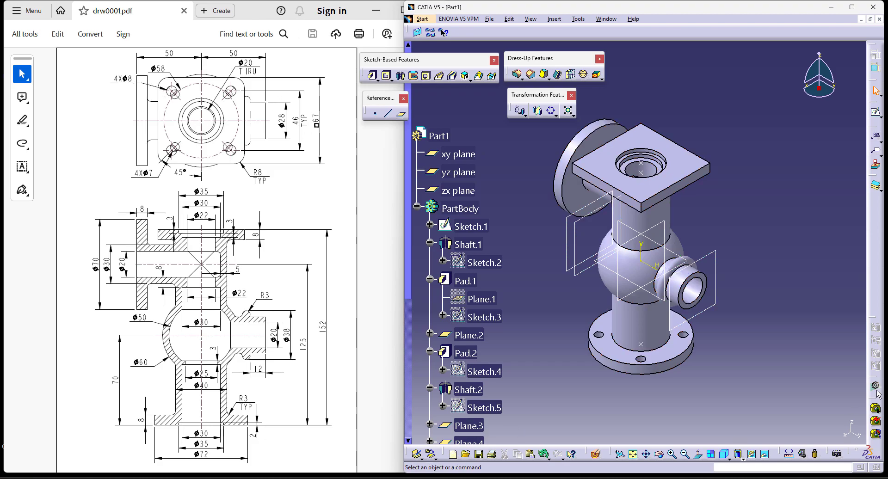
left_click(876, 112)
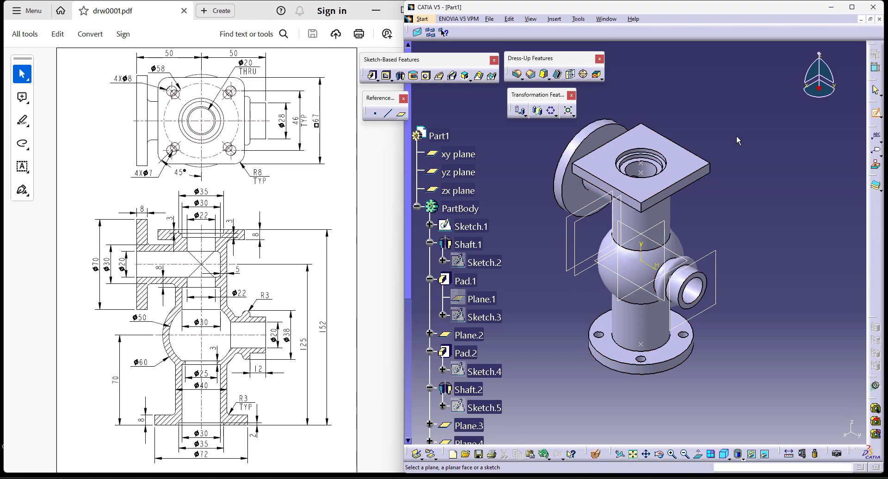
left_click(697, 166)
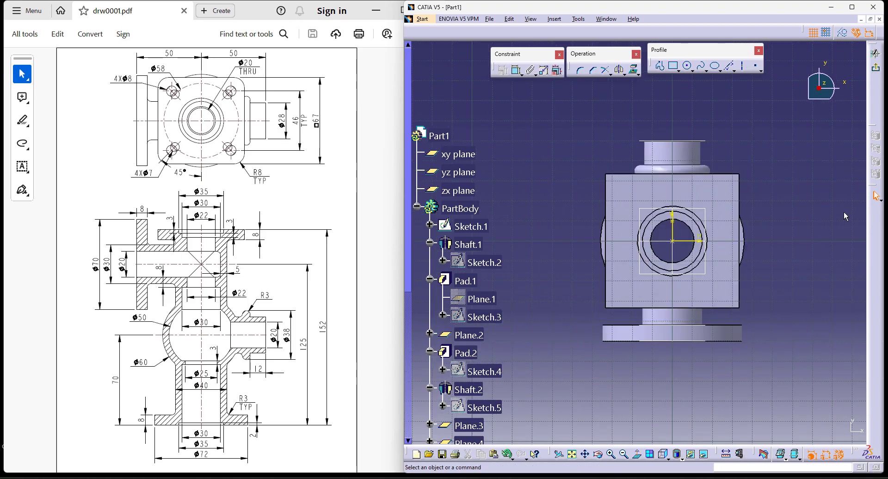
left_click(756, 68)
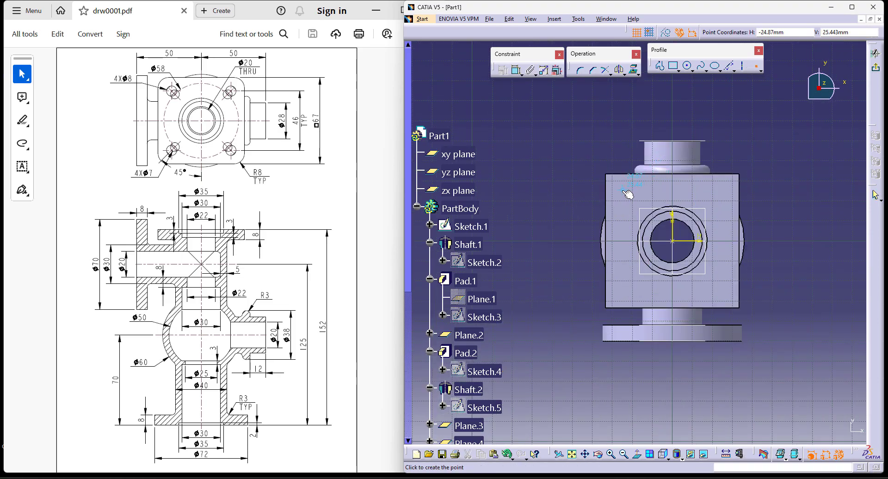
left_click(716, 138)
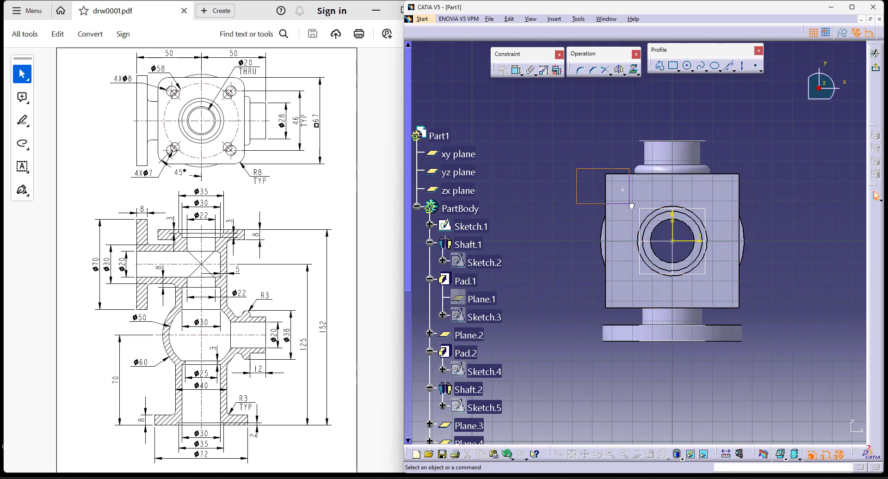
Step: Mirror the point across the vertical and horizontal sketch axes to get one point near each corner of the flange
left_click(619, 72)
left_click(673, 226)
left_click_drag(575, 174, 782, 205)
left_click(619, 70)
left_click(693, 241)
Step: Dimension the horizontal spacing between the two upper points and set it to 46 mm
left_click(516, 70)
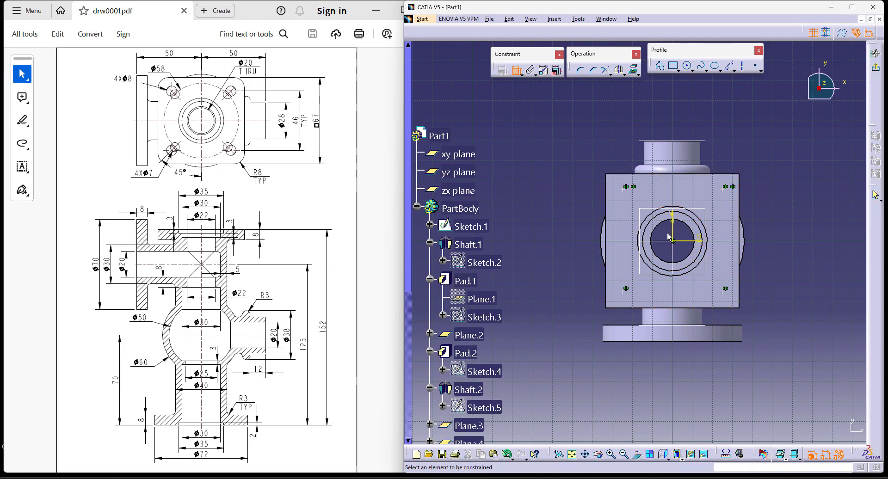
left_click(726, 189)
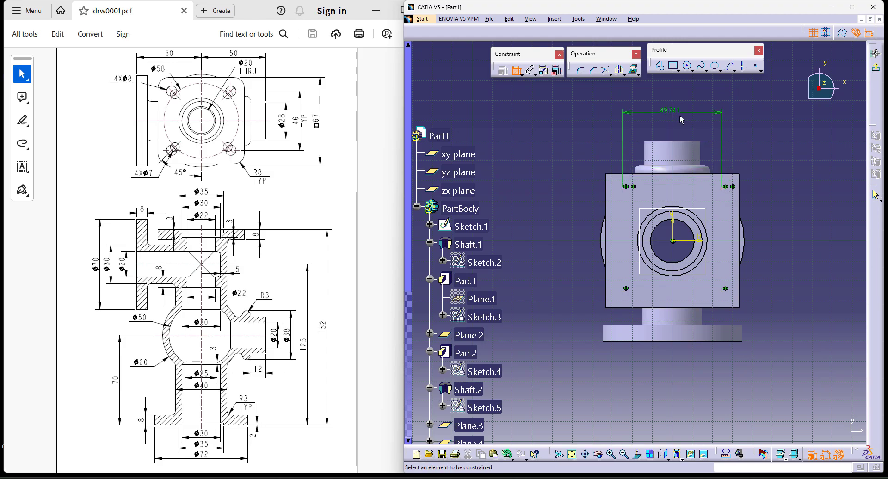
double_click(670, 112)
type("46mm")
key("Return")
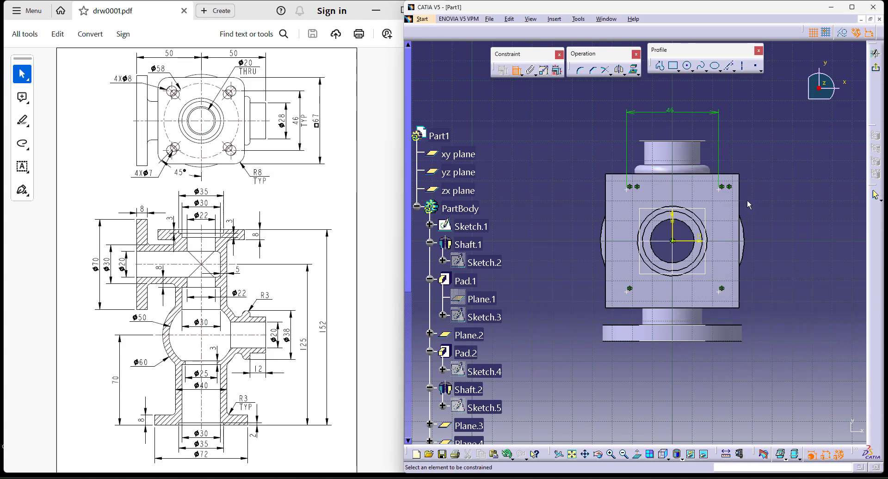
Step: Dimension the vertical spacing between the upper and lower points as 46 mm and finish the sketch
left_click(722, 290)
double_click(786, 248)
type("46")
key("Return")
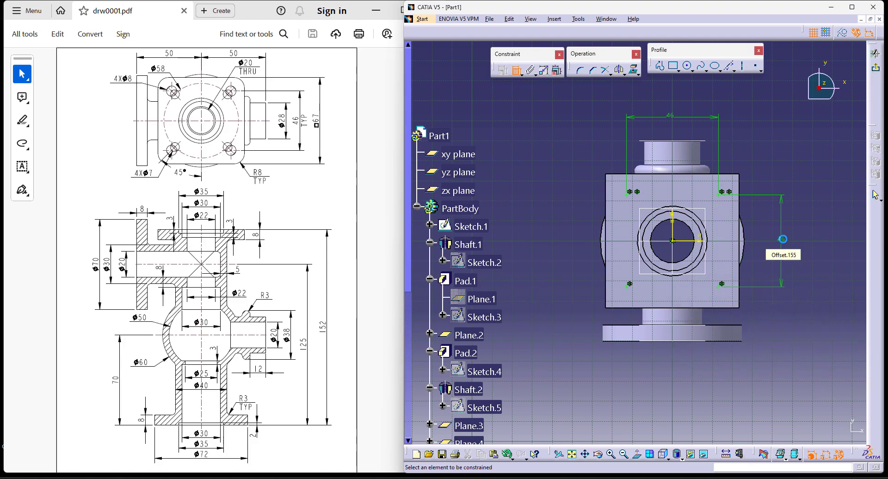
left_click(875, 71)
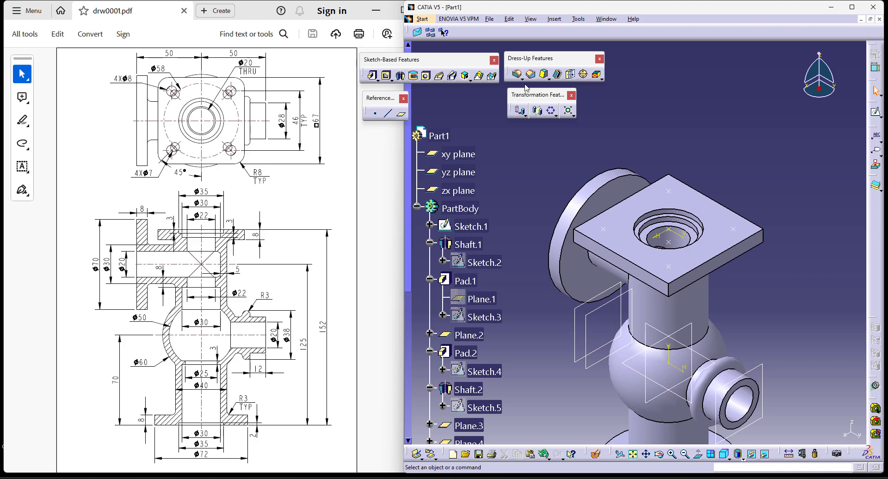
Step: Create an 8 mm diameter Up To Next hole at the rear sketch point on the square flange
left_click(426, 77)
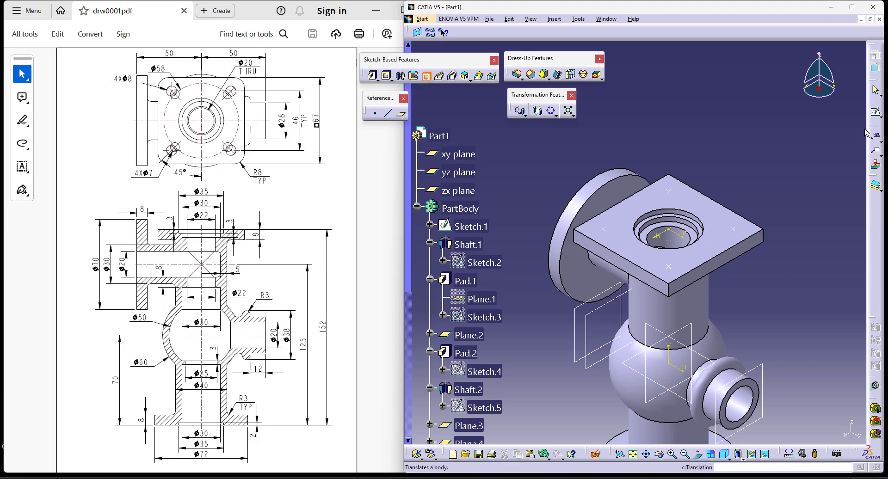
left_click(673, 194)
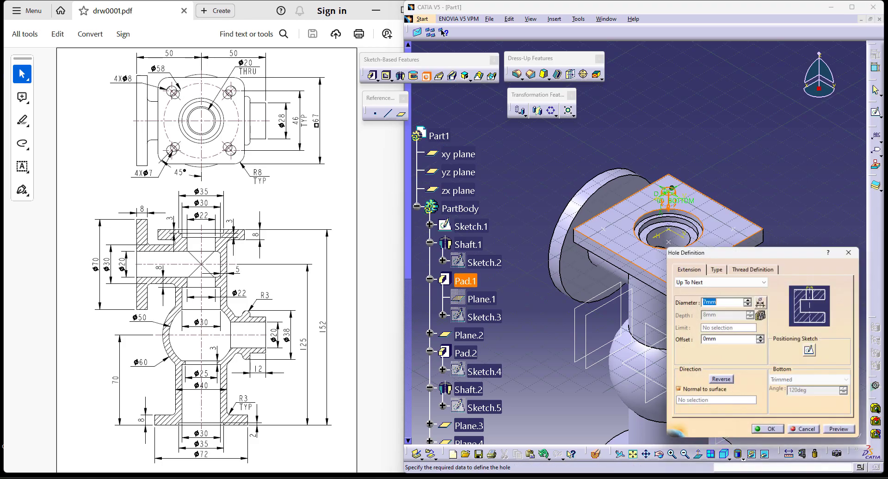
type("8")
key("Return")
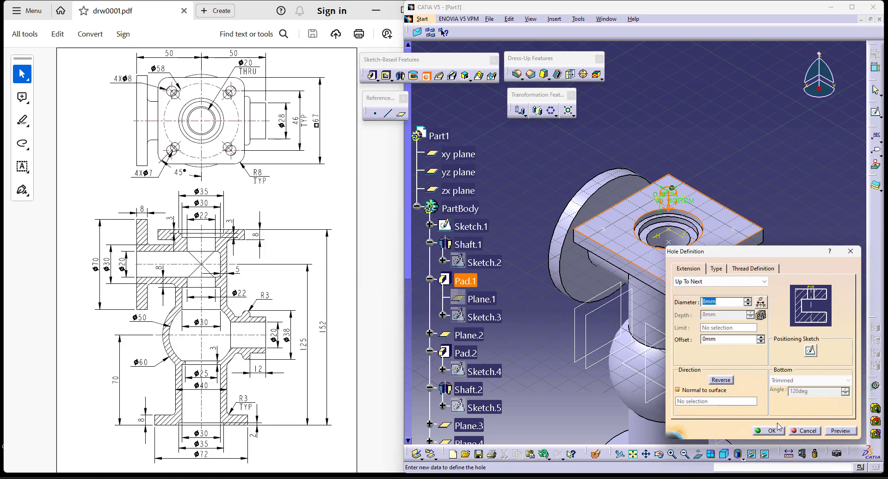
left_click(770, 431)
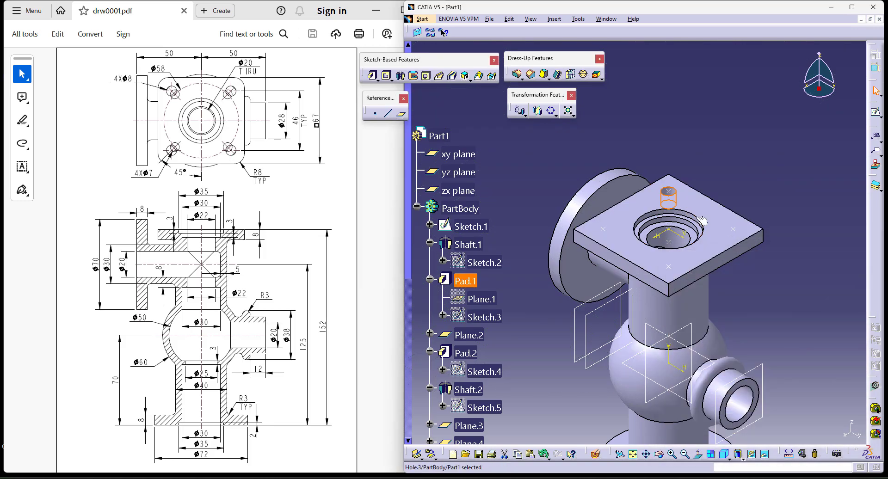
Step: Repeat the 8 mm hole at the sketched corner points of the square flange with a User Pattern
left_click(555, 116)
left_click(596, 128)
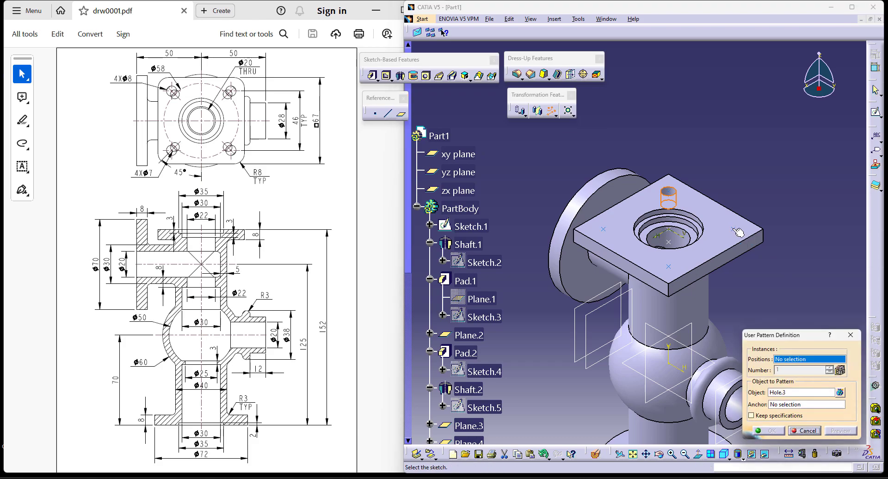
left_click(773, 432)
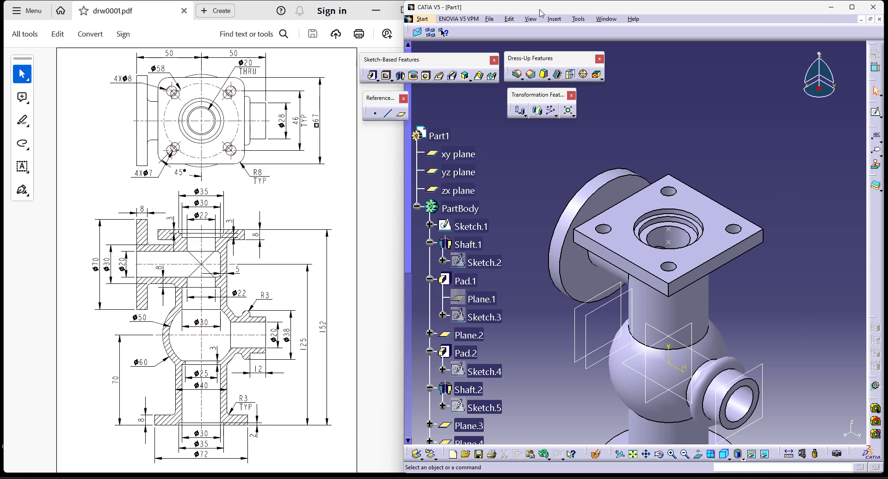
Step: Fillet the four vertical corner edges of the square flange with an 8 mm radius
left_click(517, 74)
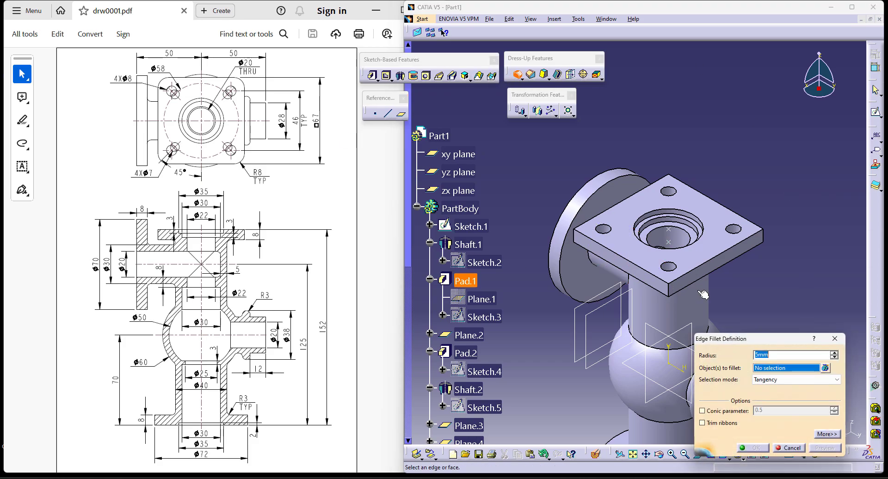
left_click(675, 293)
left_click(764, 237)
left_click(574, 237)
middle_click_drag(605, 231, 692, 246)
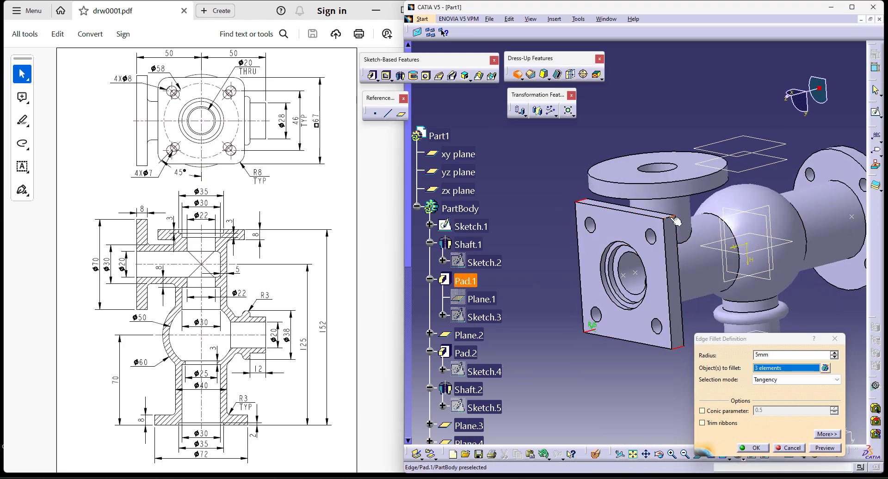
left_click(677, 222)
type("8")
key("Return")
left_click(715, 434)
left_click(724, 455)
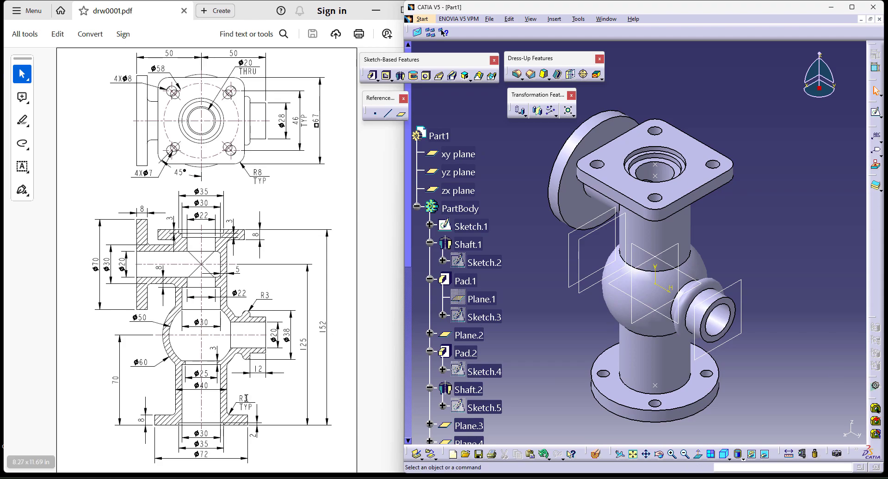
left_click(517, 74)
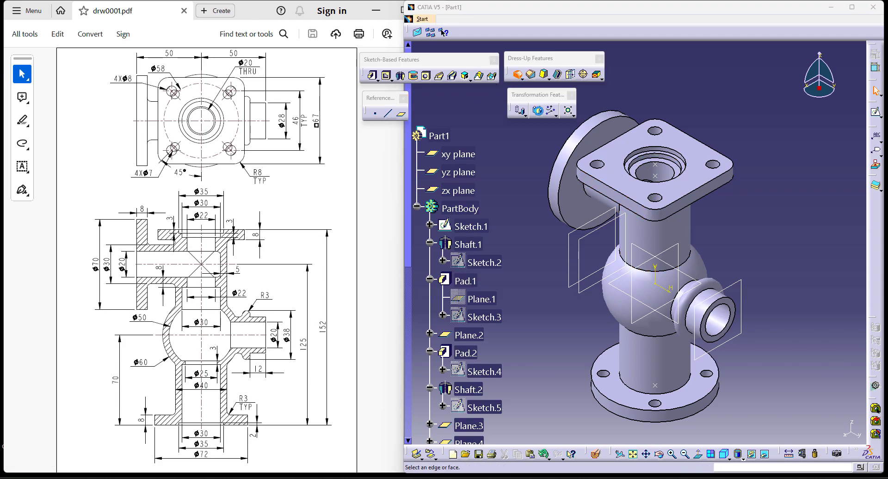
left_click(644, 394)
middle_click_drag(644, 394, 654, 265)
left_click(620, 348)
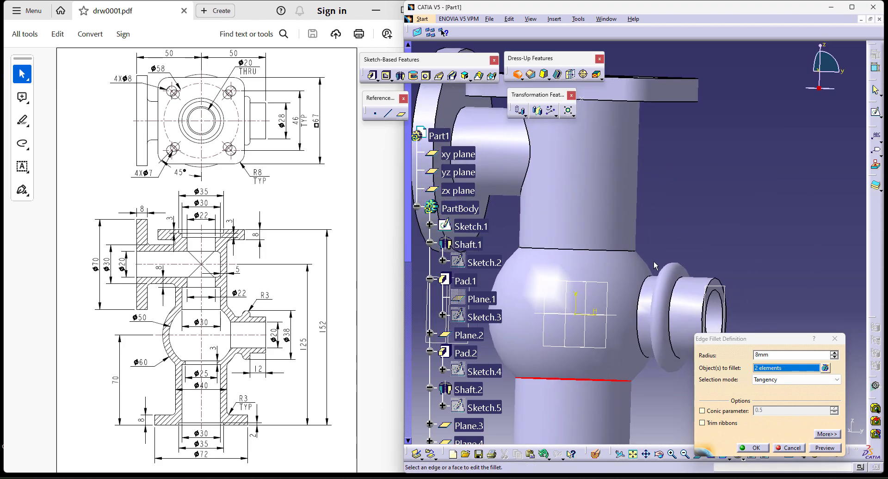
left_click(647, 291)
middle_click_drag(668, 221, 633, 285)
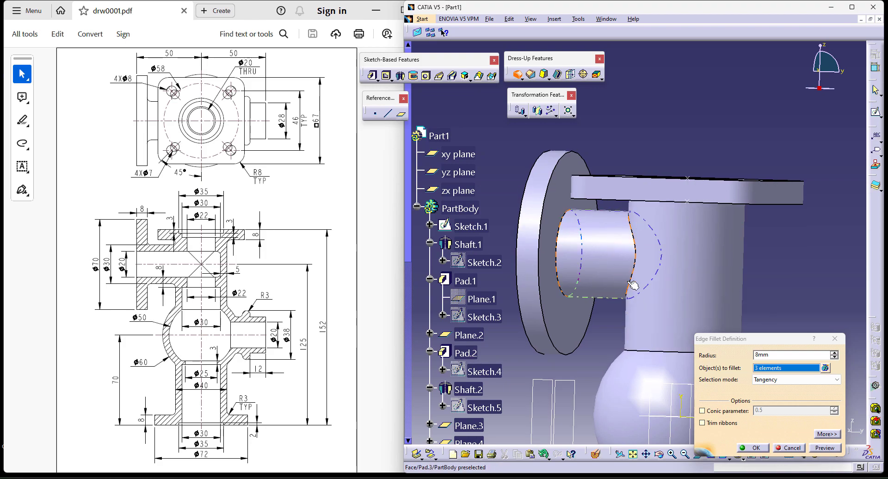
left_click(628, 280)
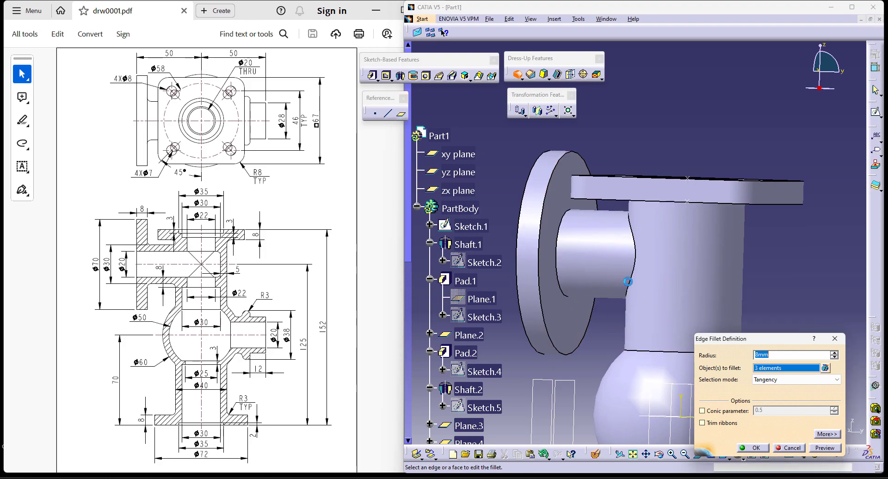
left_click(564, 281)
middle_click_drag(564, 282, 638, 335)
left_click(662, 208)
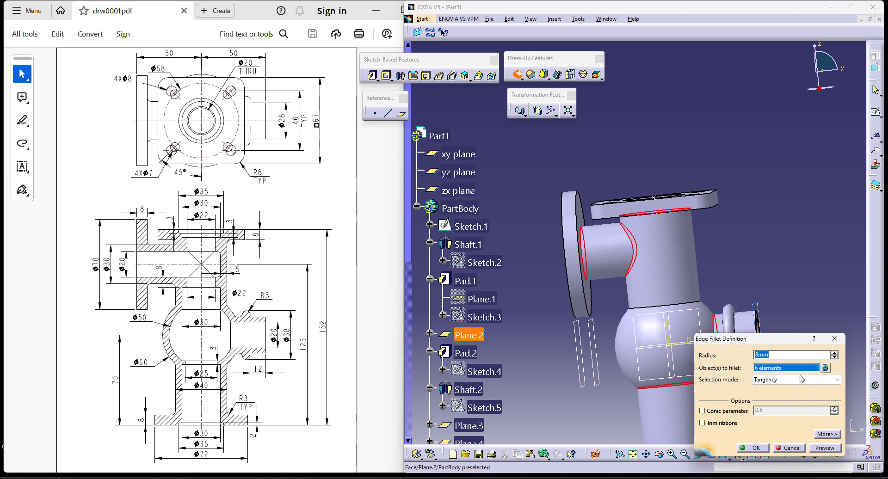
key("Return")
left_click(714, 262)
left_click(673, 262)
middle_click_drag(781, 271, 740, 99)
middle_click_drag(775, 280, 715, 323)
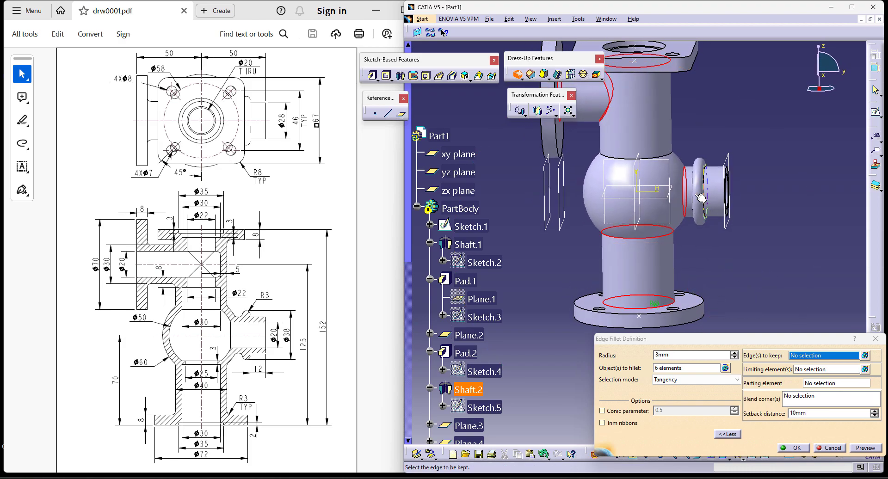
left_click(832, 448)
Step: Start an edge fillet on the sphere's junctions with both vertical pipes and the small branch, plus the round-flange and upper side-branch junctions
middle_click_drag(685, 176, 704, 229)
left_click(517, 75)
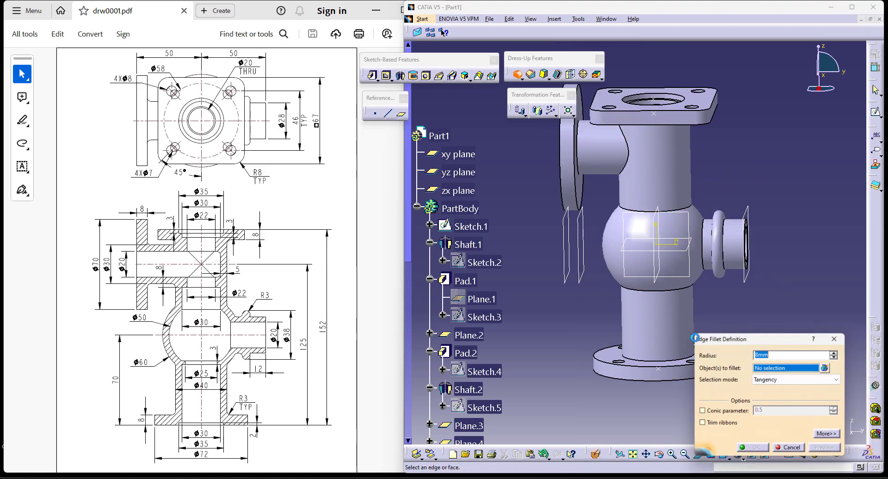
left_click(689, 292)
middle_click_drag(649, 383, 650, 326)
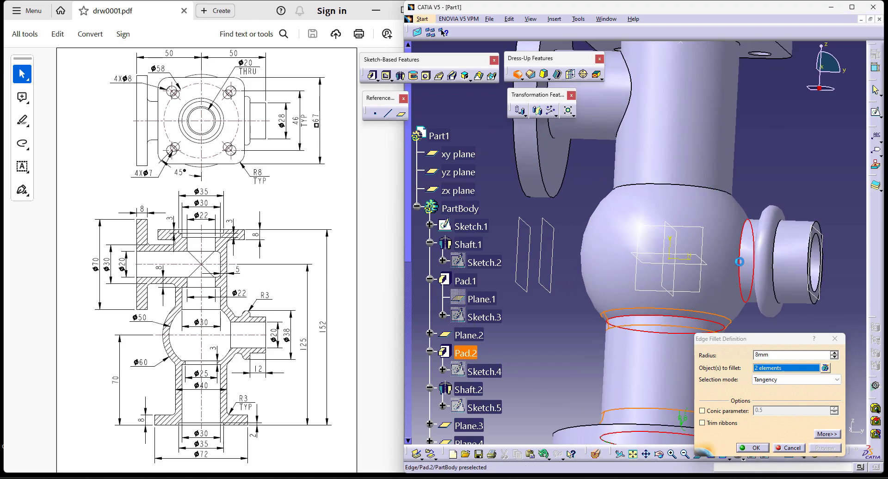
left_click(739, 262)
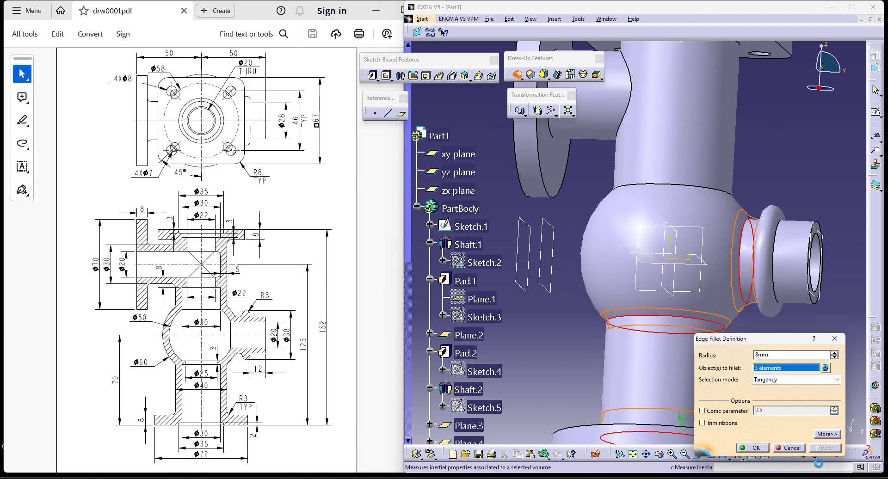
left_click(707, 190)
middle_click_drag(707, 191, 635, 247)
left_click(634, 246)
left_click(825, 448)
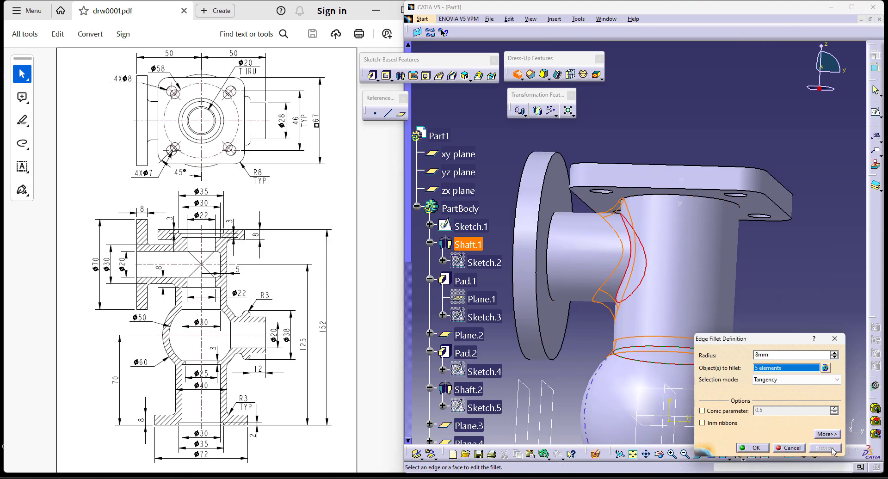
Step: Add the edge between the upper side branch and its round flange to the fillet and set the radius to 3 mm
left_click(553, 260)
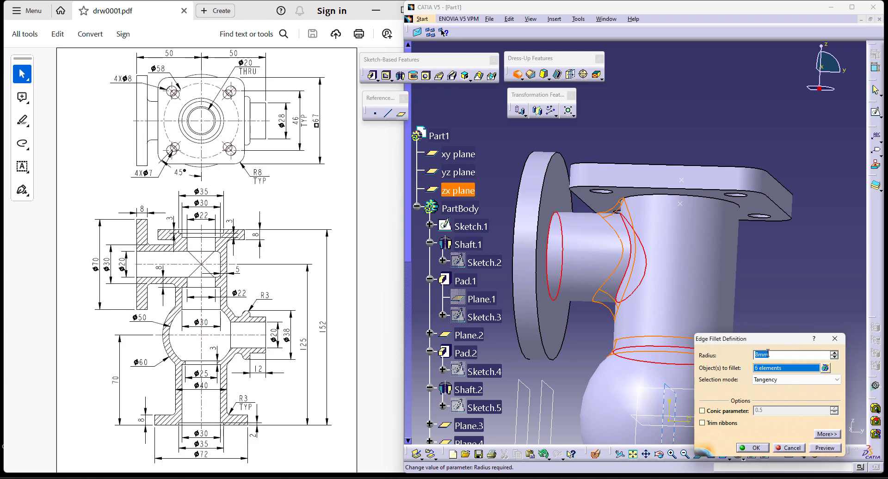
type("3")
left_click(818, 259)
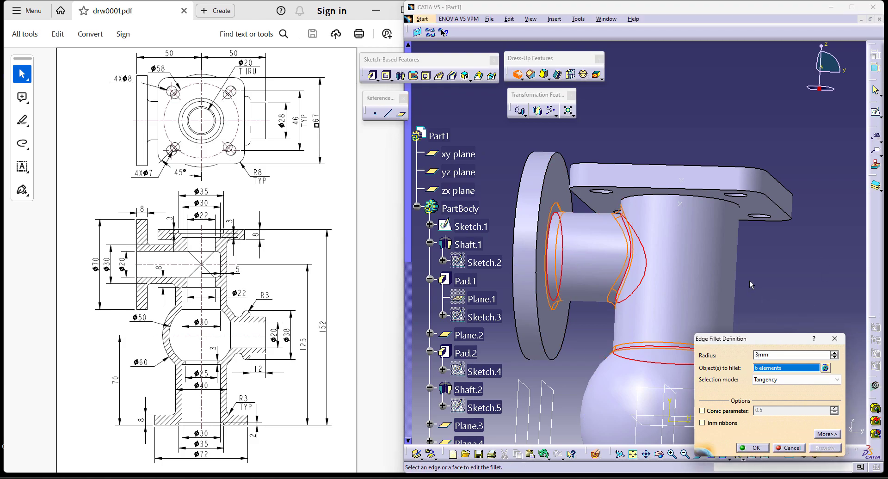
Step: Try to include the pipe edge beneath the square flange in the 3 mm fillet
left_click(694, 196)
left_click(825, 448)
left_click(767, 448)
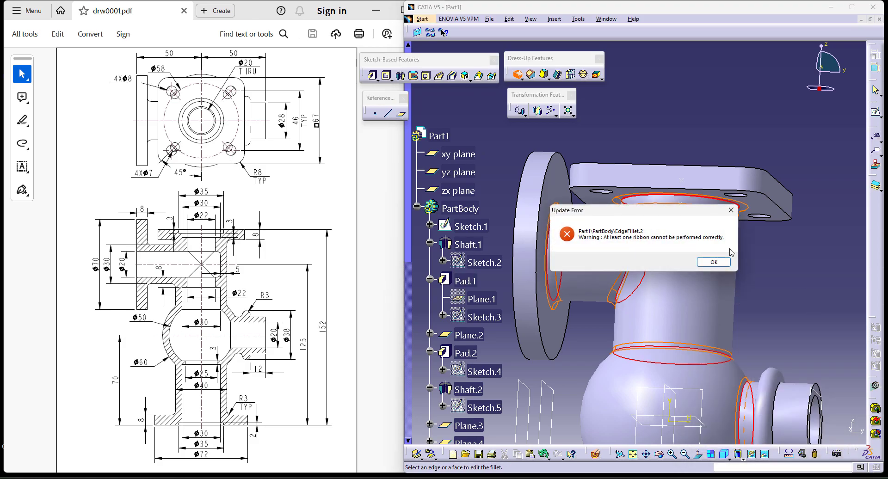
left_click(731, 210)
Step: Remove the square-flange edge from the fillet selection and create the 3 mm fillet on the remaining six junction edges
left_click(672, 260)
left_click(709, 260)
middle_click_drag(697, 275, 668, 174)
middle_click_drag(680, 236, 689, 103)
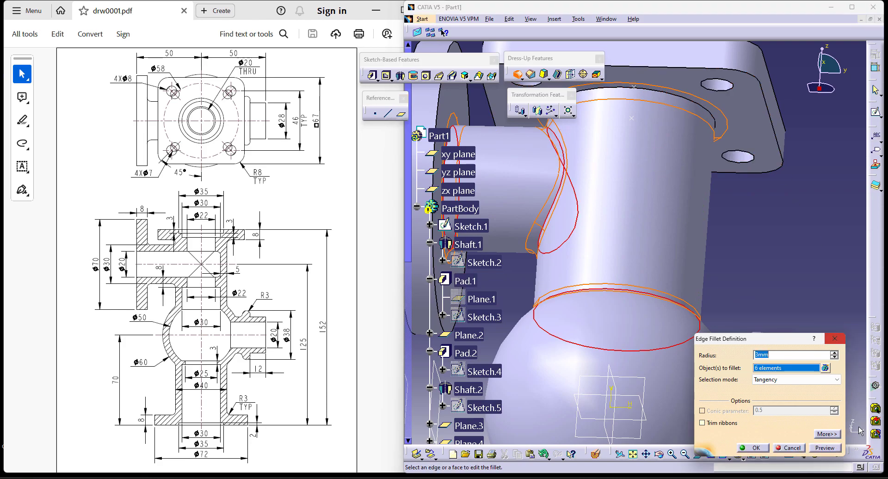
left_click(754, 448)
left_click(768, 283)
left_click(841, 429)
middle_click_drag(740, 225, 720, 241)
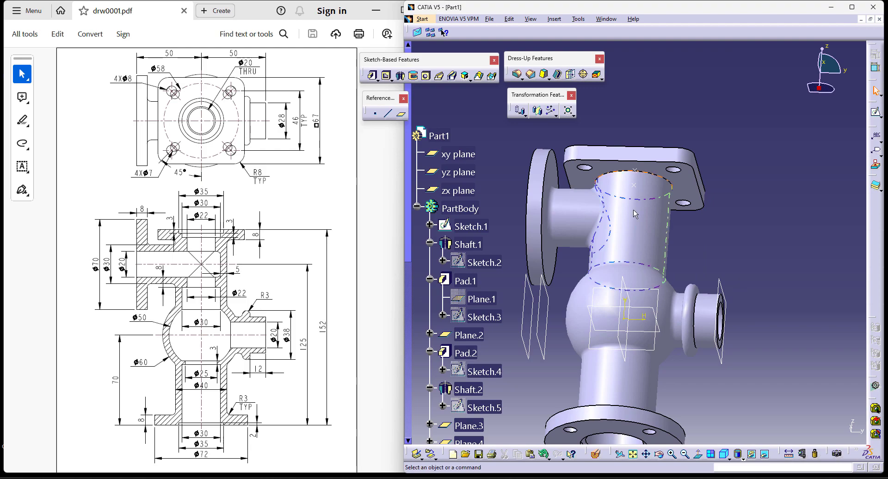
Step: Try to fillet the pipe edge beneath the square flange separately with a 3 mm radius
left_click(514, 77)
left_click(657, 174)
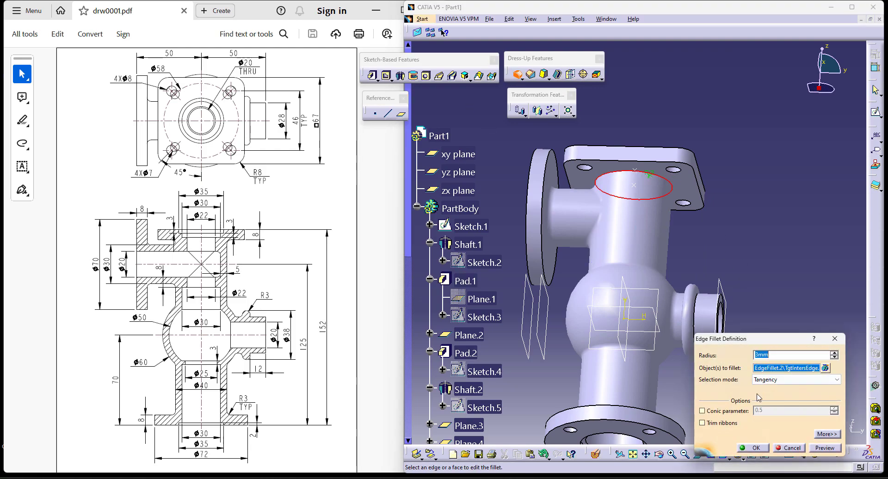
left_click(755, 448)
left_click(719, 263)
left_click(788, 447)
left_click(786, 249)
Step: Section the pipe body dynamically along the vertical plane through both side branches to examine its internal bores
middle_click_drag(698, 249, 701, 364)
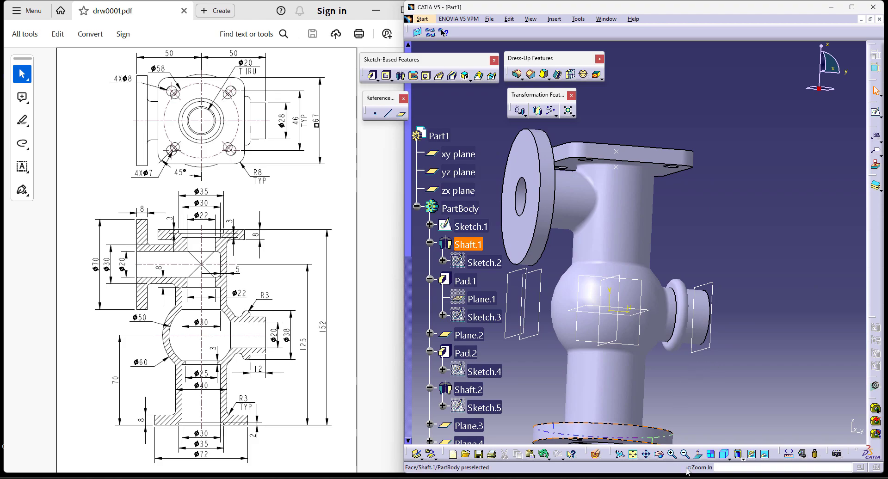
left_click(711, 454)
left_click(724, 454)
left_click(712, 455)
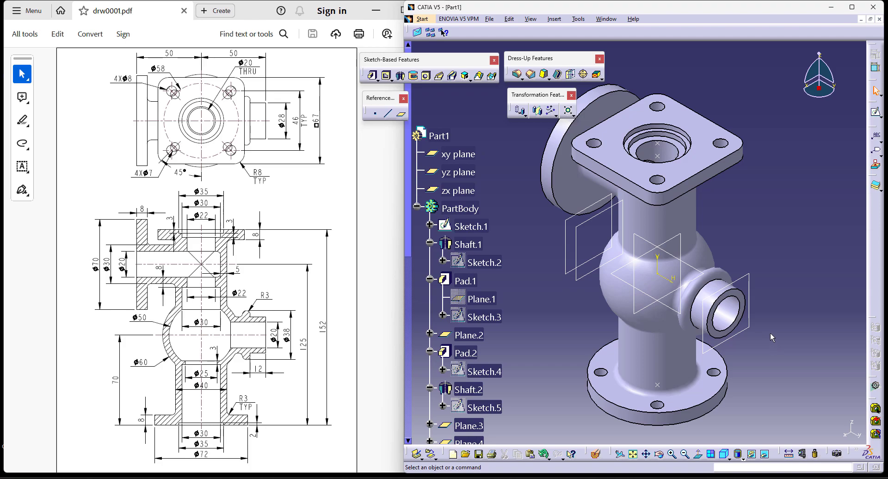
left_click(595, 454)
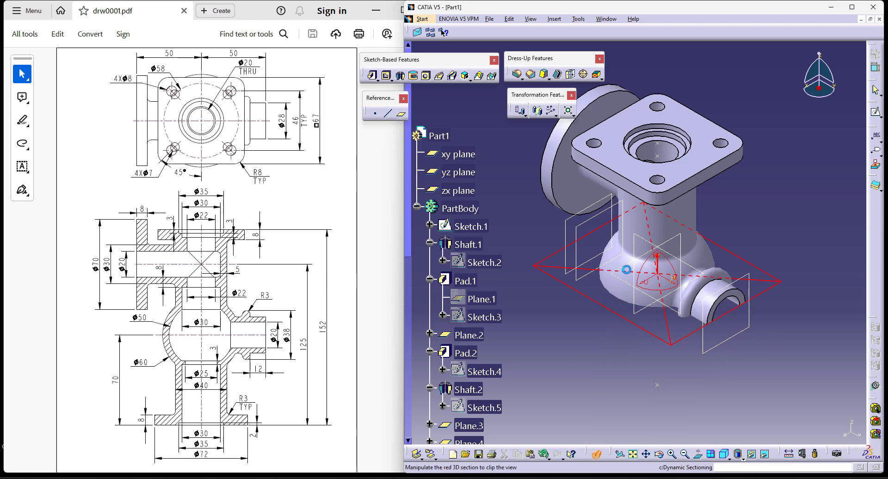
left_click(637, 245)
middle_click_drag(575, 325, 773, 239)
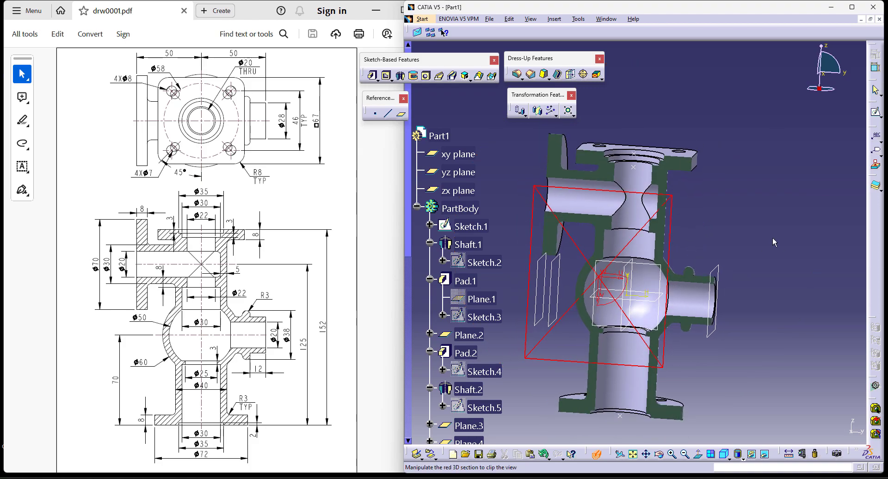